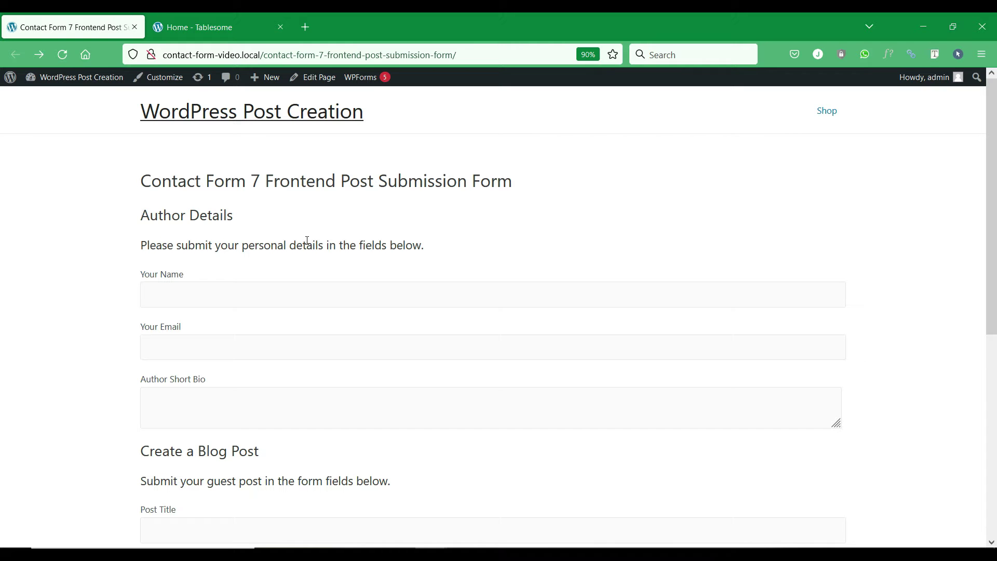
Step: Look through the Contact Form 7 frontend post submission page, from the author details to the featured image field
scroll(308, 240, "down", 5)
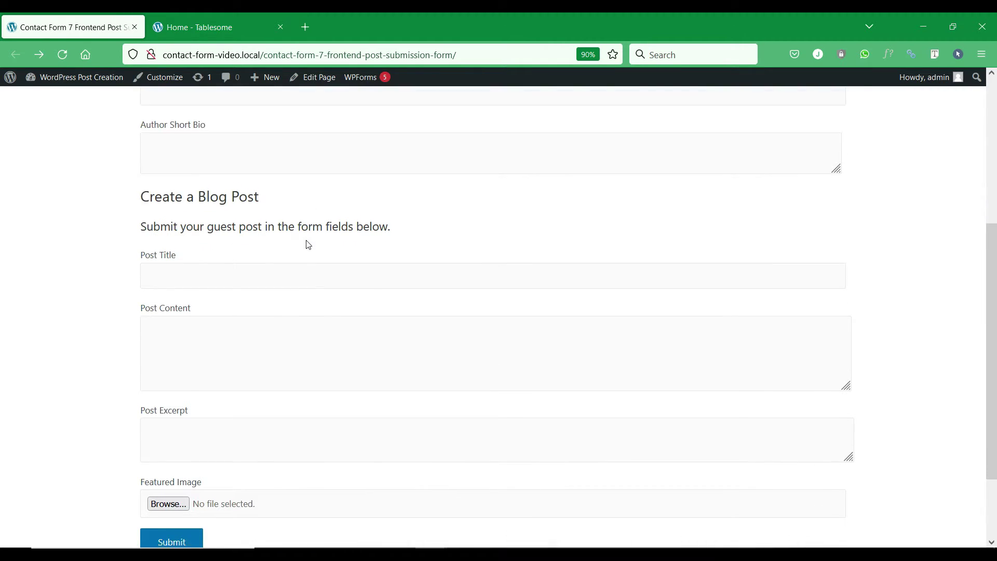
scroll(308, 244, "down", 1)
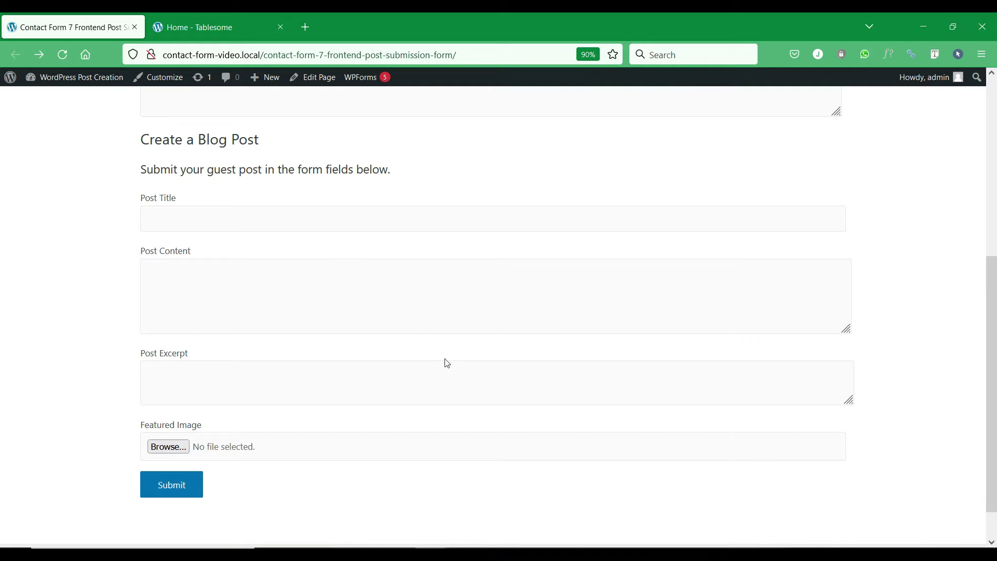
scroll(451, 366, "up", 6)
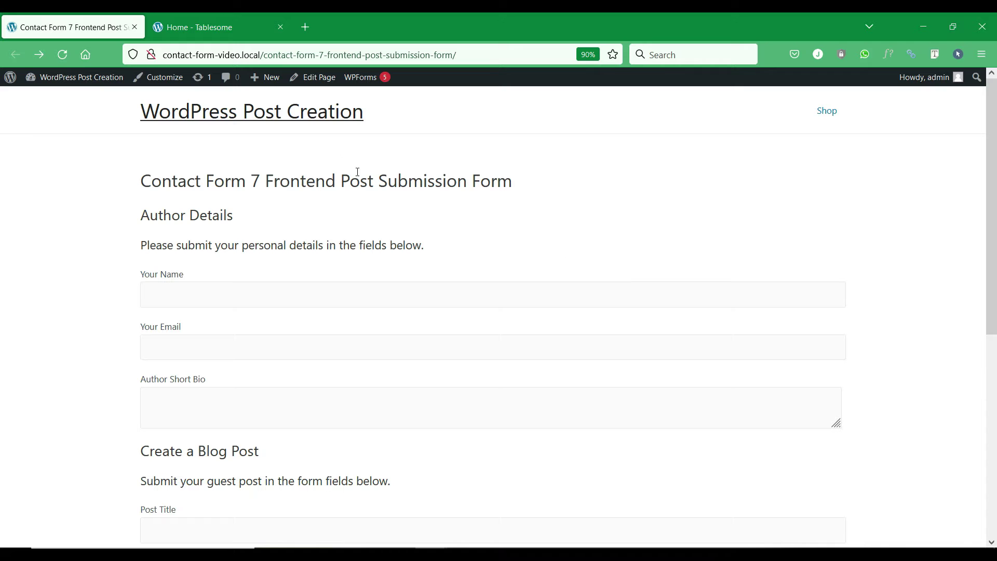
Step: Switch to the Tablesome website and look over its home page sections on form automation and integrations
left_click(233, 22)
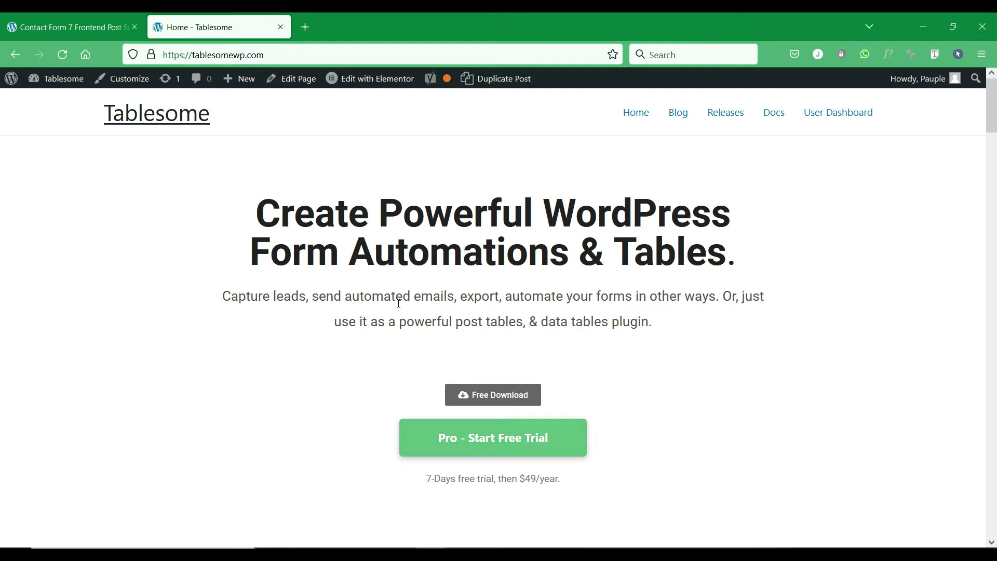
scroll(579, 337, "down", 15)
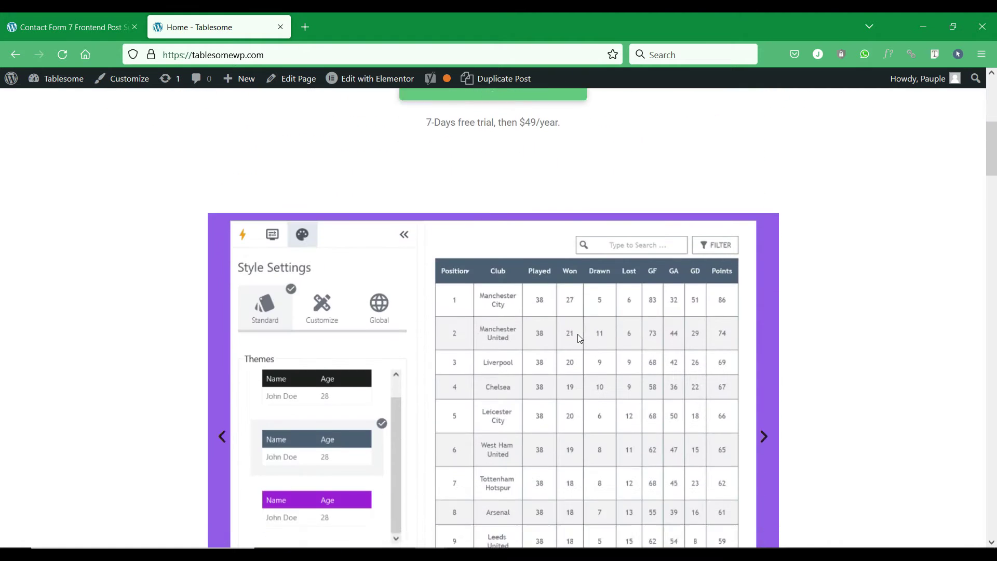
scroll(589, 341, "down", 1)
scroll(589, 341, "up", 1)
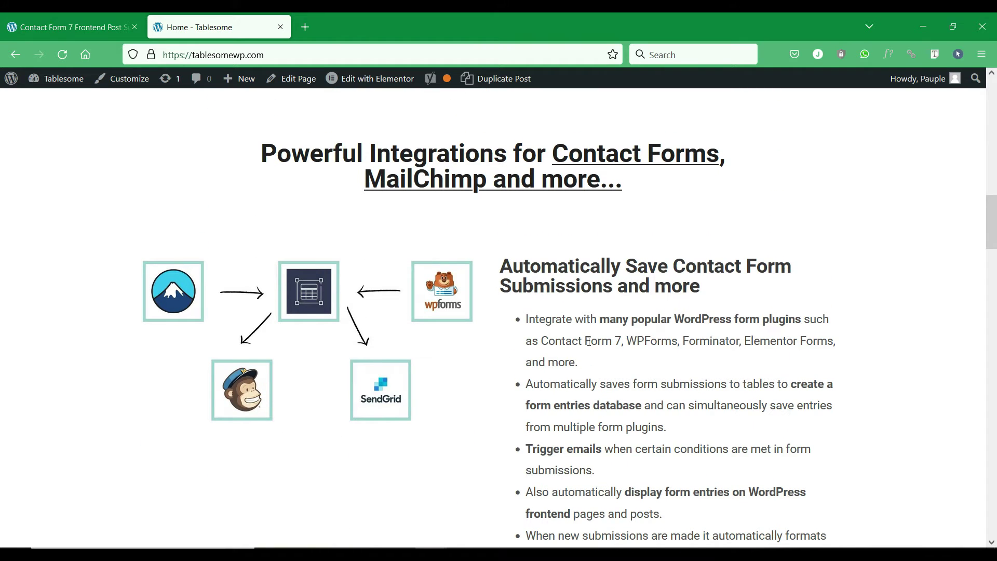
scroll(589, 341, "up", 10)
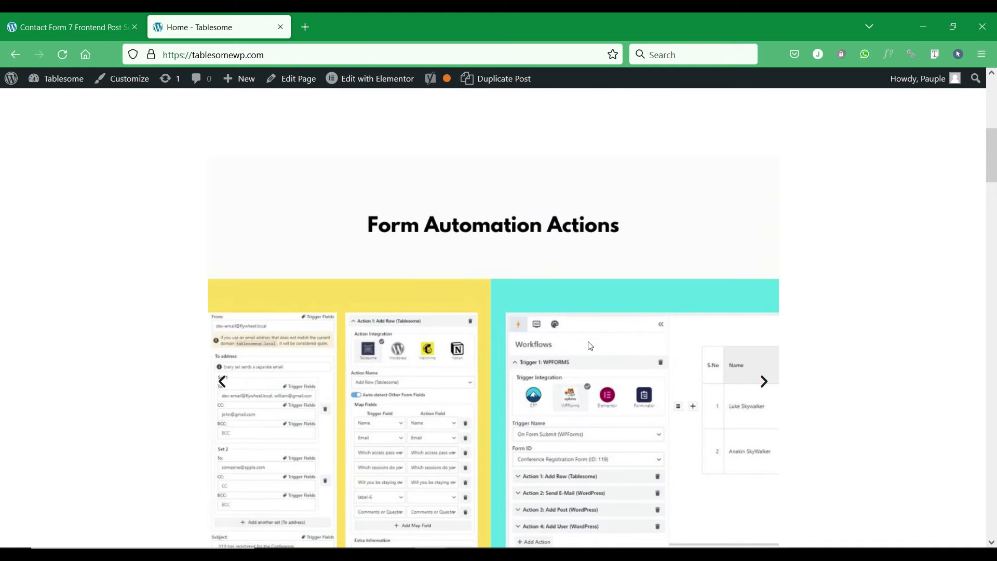
scroll(590, 345, "up", 8)
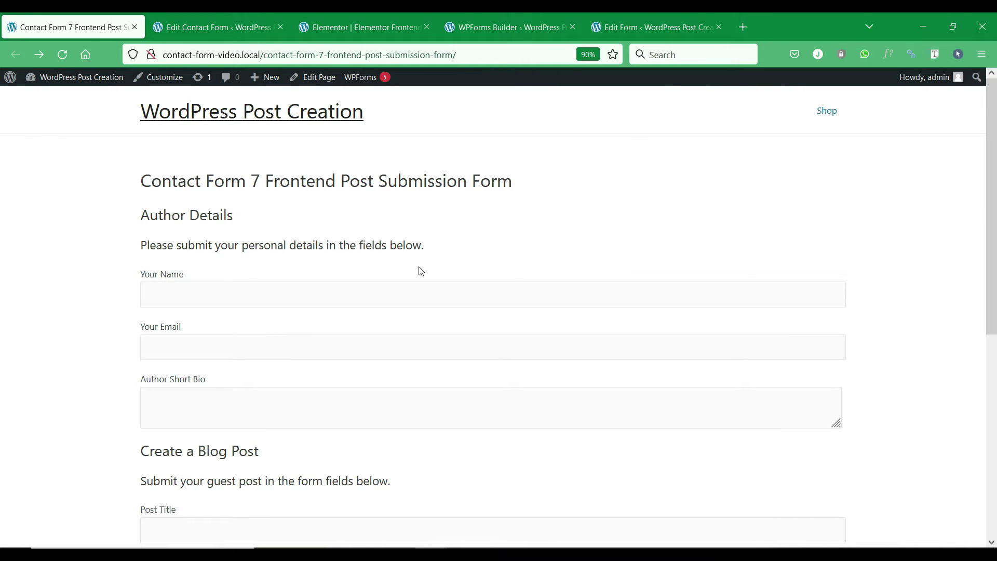
Step: Review the post title, content, excerpt and featured image fields on the Contact Form 7 frontend submission page
scroll(164, 339, "down", 5)
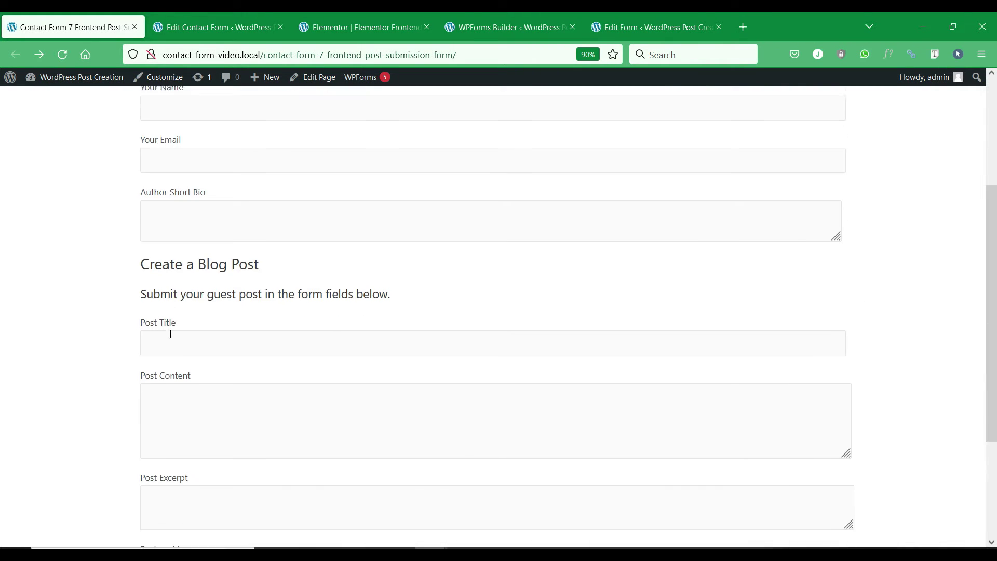
scroll(192, 343, "down", 2)
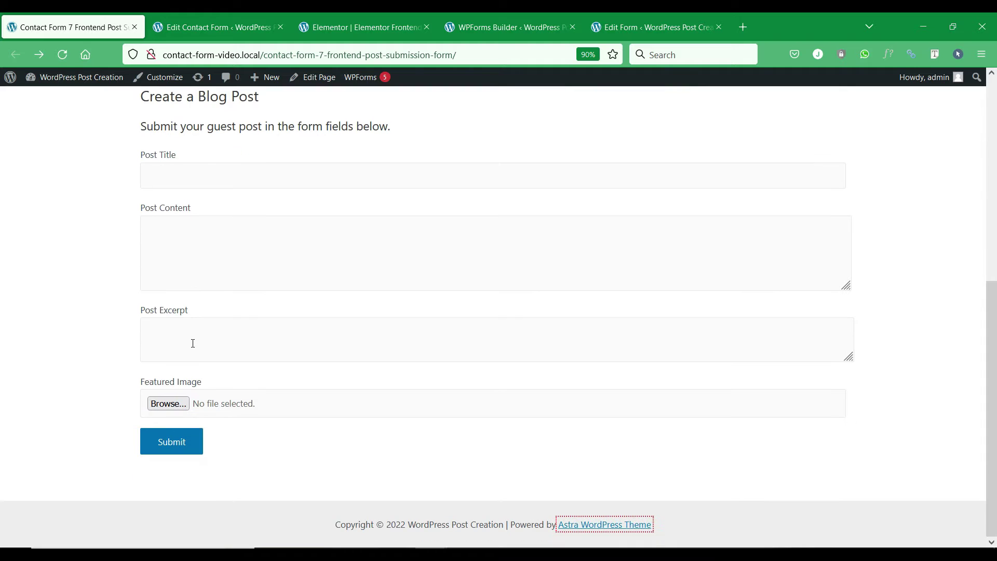
scroll(193, 344, "up", 7)
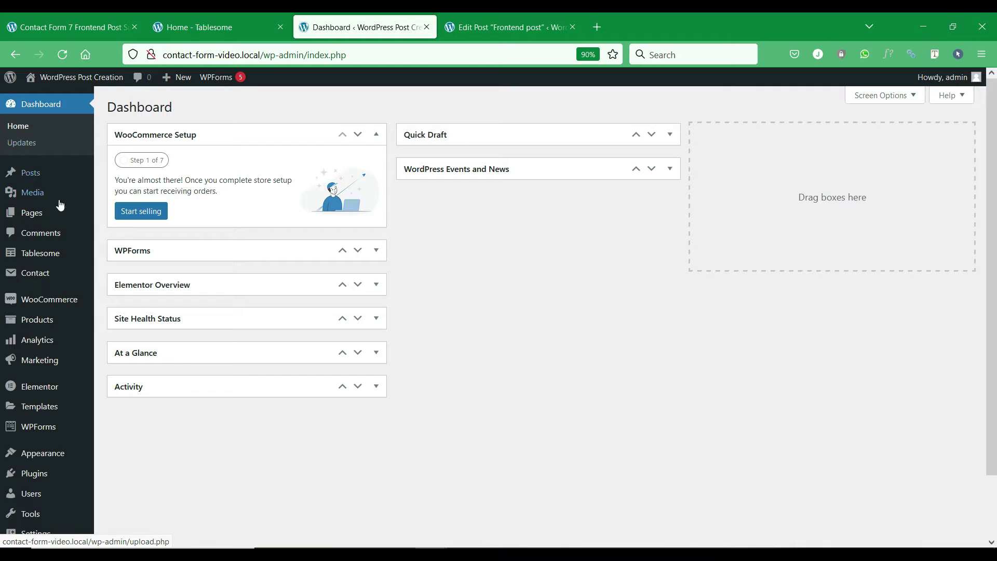
Step: Open the Frontend Post Submission Form from the Contact Form 7 list of contact forms for editing
mouse_move(23, 273)
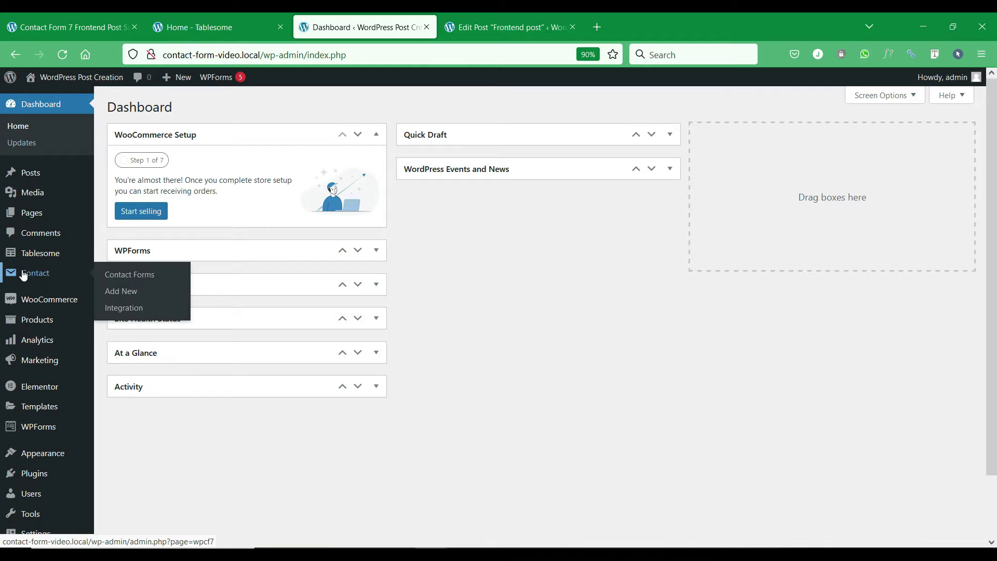
left_click(109, 275)
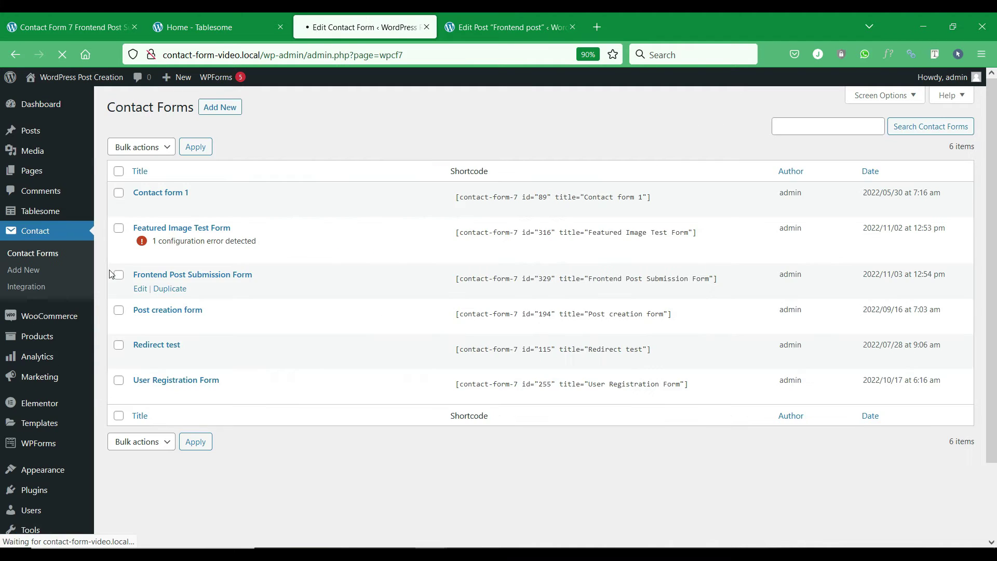
left_click(140, 289)
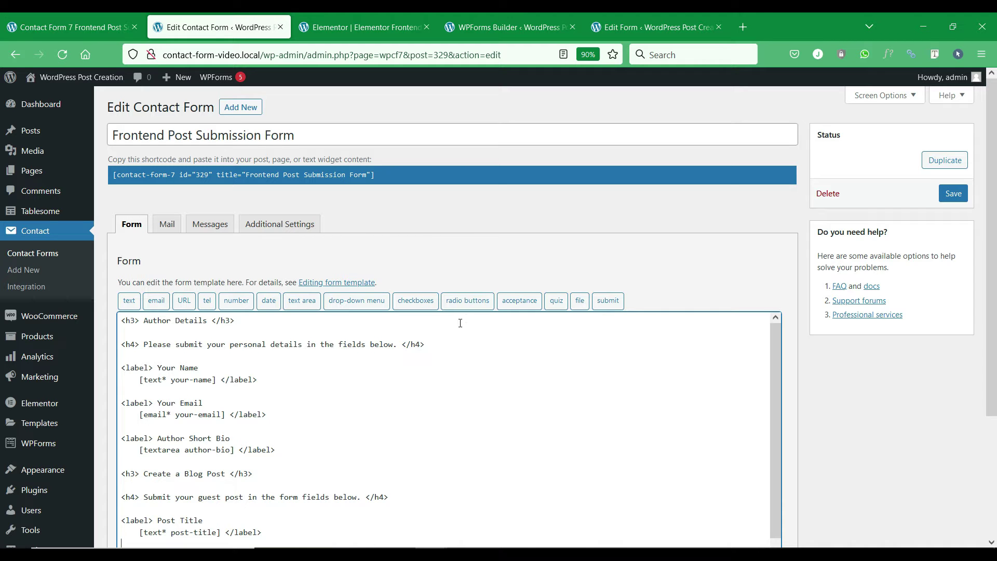
Step: Add a blank line below the Your Name field and examine the text area form-tag generator without inserting a tag
scroll(459, 323, "down", 2)
scroll(460, 323, "up", 2)
key("Return")
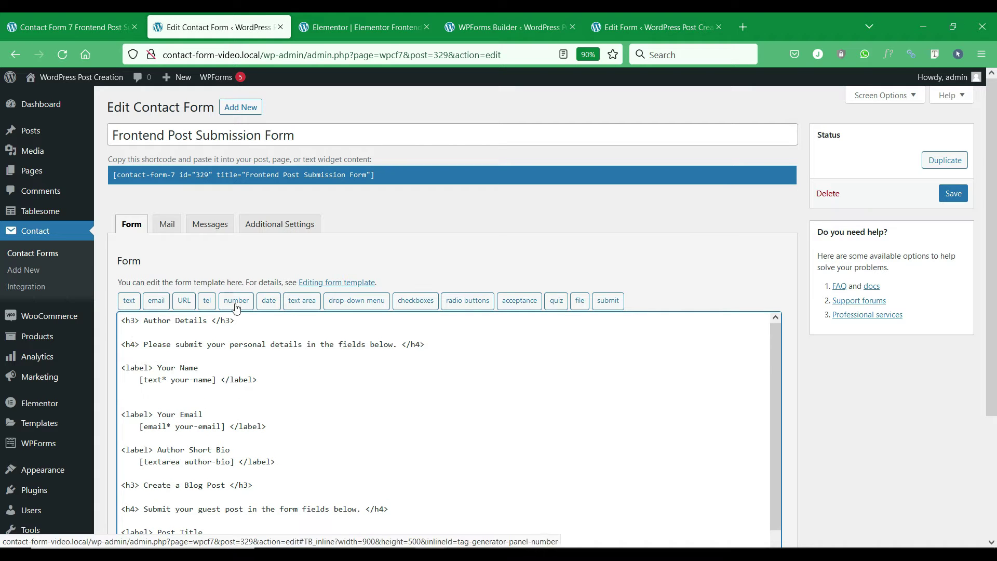
left_click(298, 300)
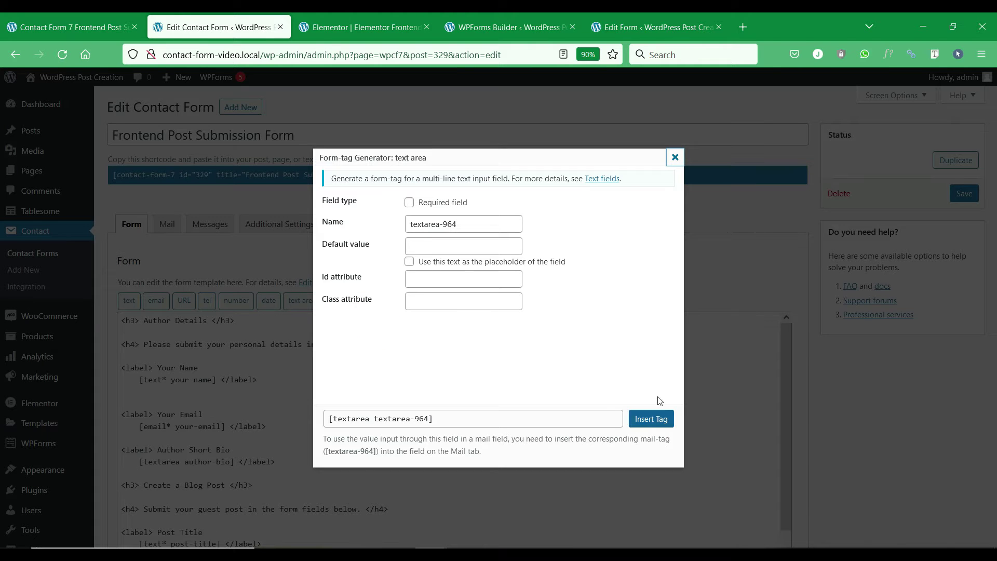
double_click(384, 418)
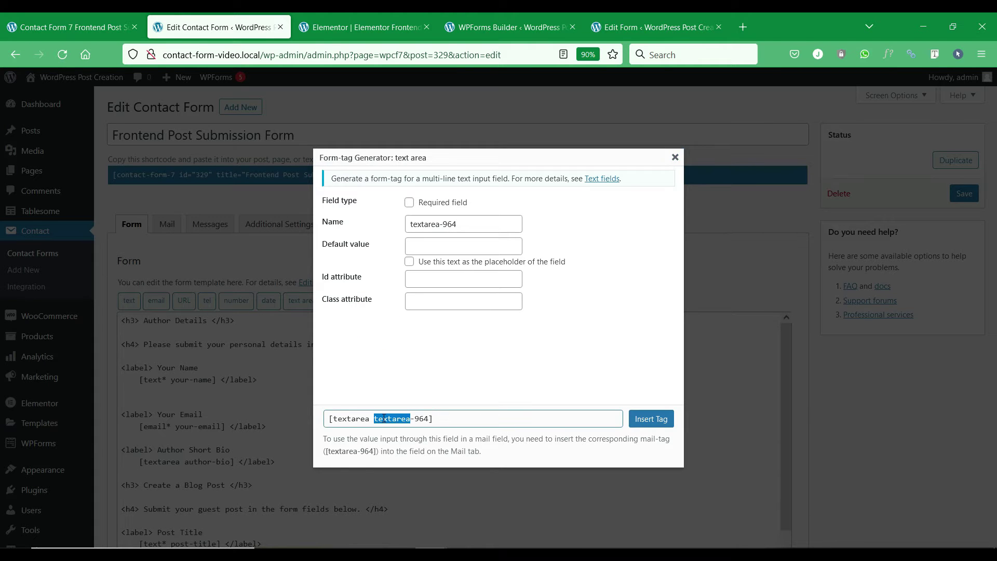
left_click(675, 157)
Step: Remove the extra blank line below the Your Name field in the form template
scroll(209, 443, "down", 5)
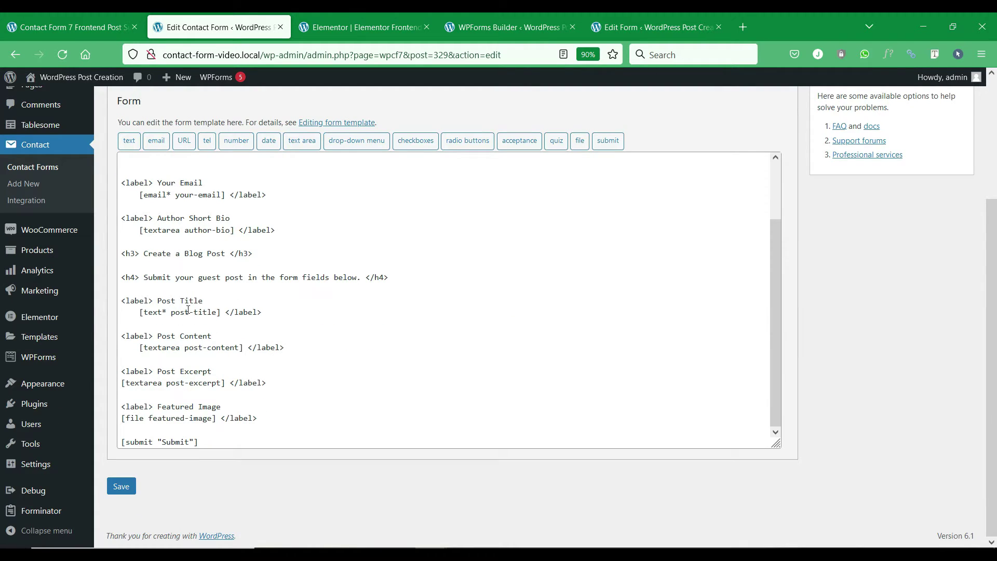
scroll(188, 309, "up", 3)
left_click(158, 239)
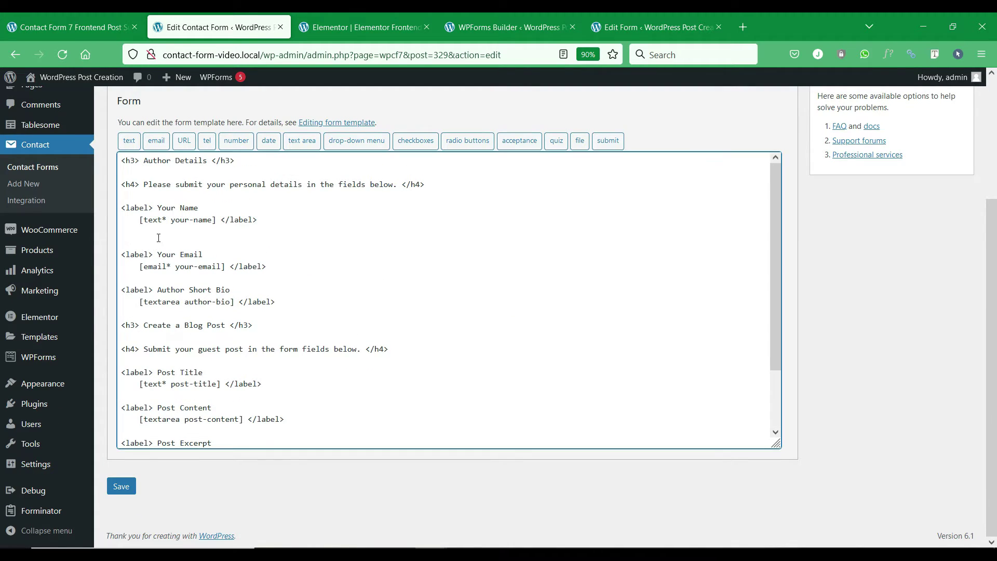
key("BackSpace")
Step: Check the remaining form template fields and save the contact form, then open the Elementor Frontend Post Submission Form editor
scroll(158, 238, "down", 2)
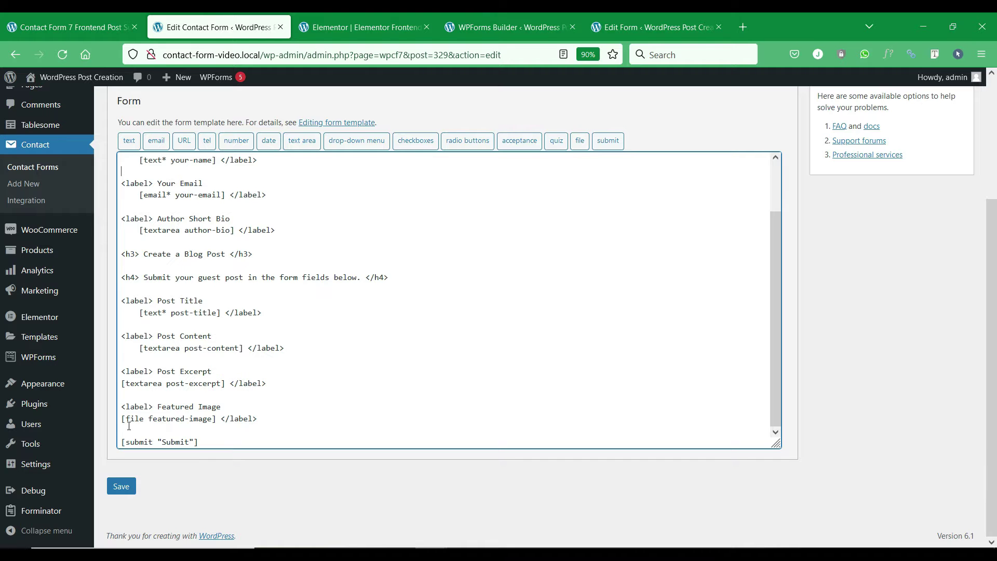
scroll(163, 414, "up", 5)
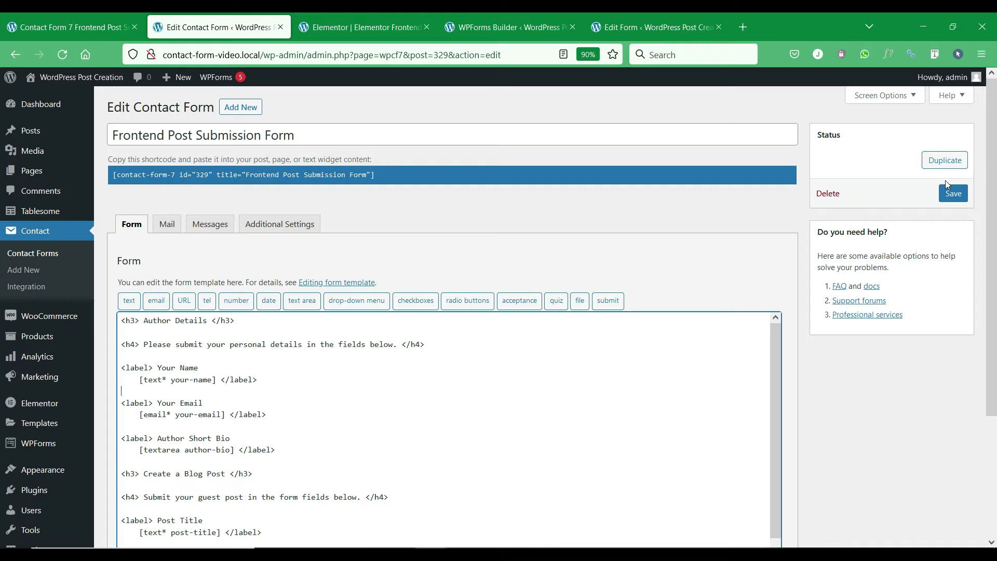
left_click(948, 202)
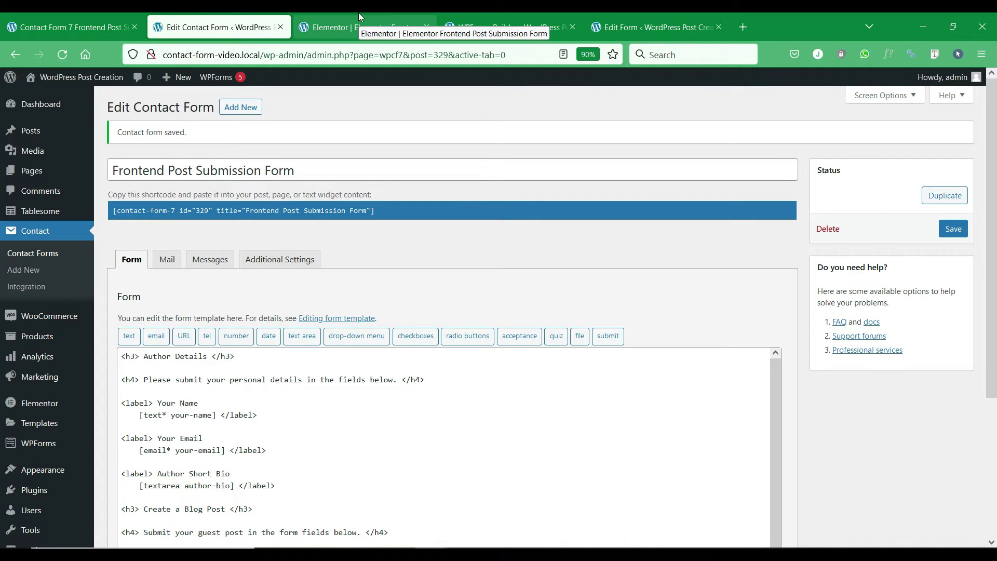
left_click(320, 19)
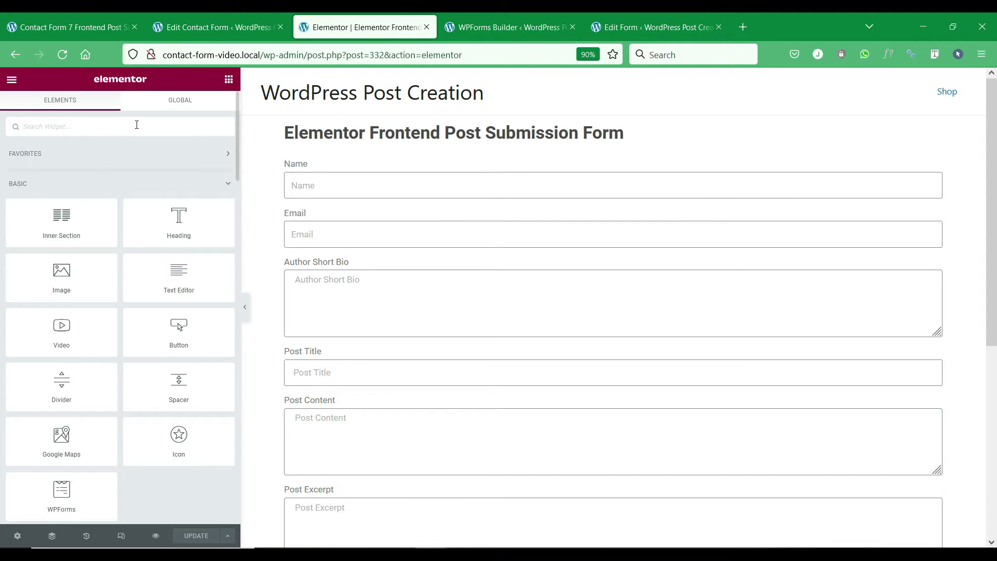
Step: Search the widgets for "form" and add a Form widget in a new section below the existing form
type("form")
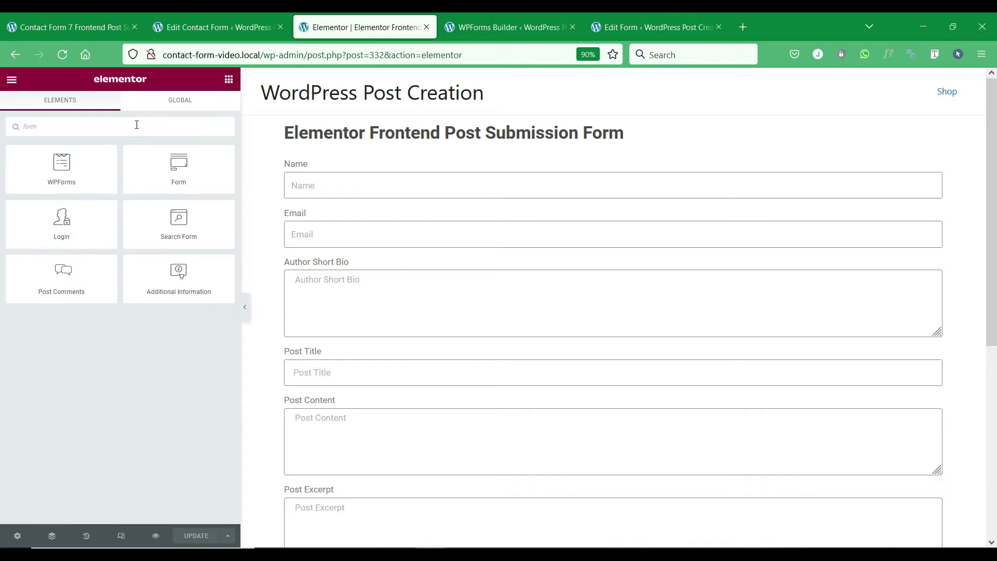
scroll(474, 220, "down", 6)
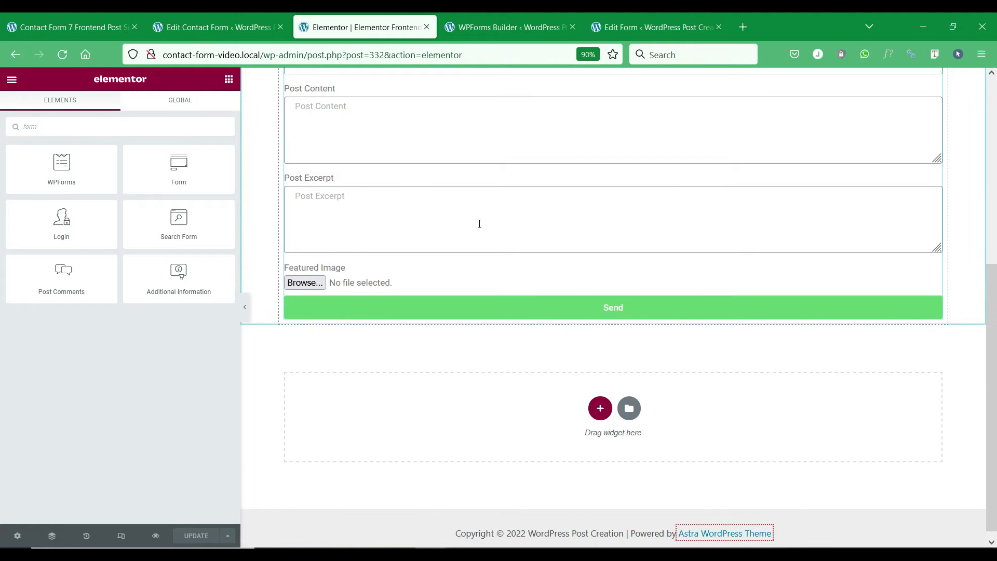
left_click_drag(179, 169, 550, 396)
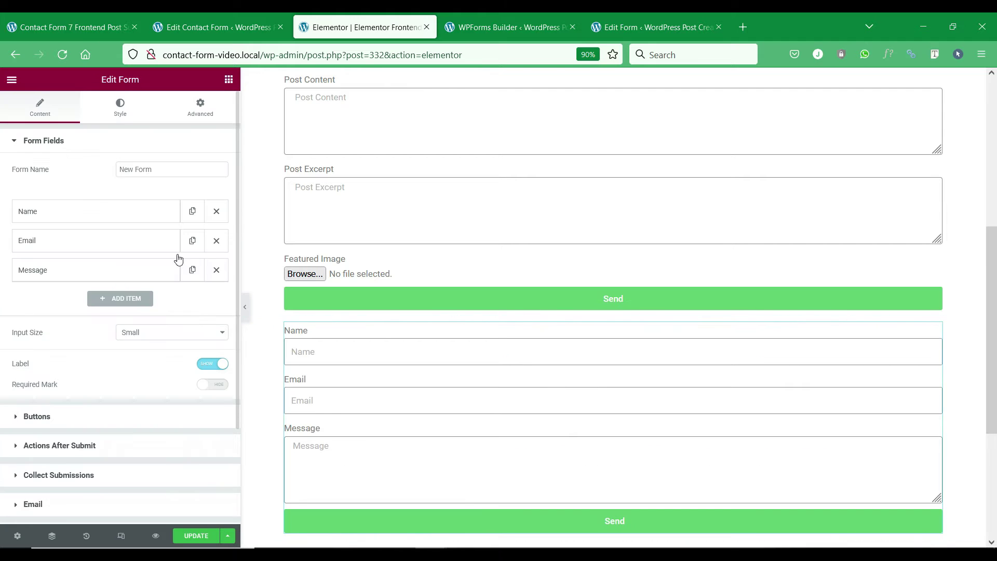
Step: Examine the Name and Email field settings of the new form, and delete the section containing it
scroll(89, 216, "down", 3)
scroll(98, 211, "up", 3)
left_click(123, 217)
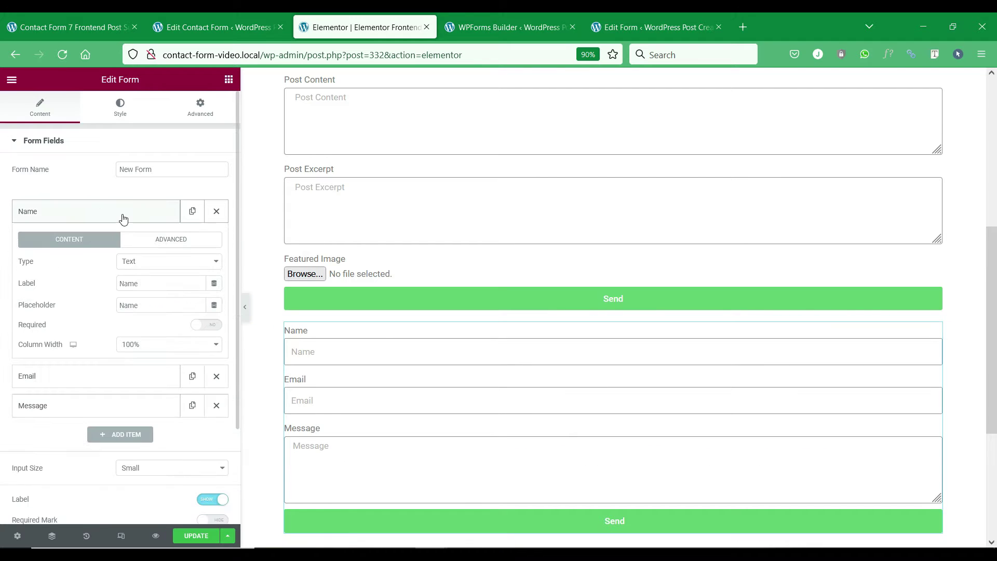
left_click(152, 214)
left_click(145, 240)
left_click(144, 240)
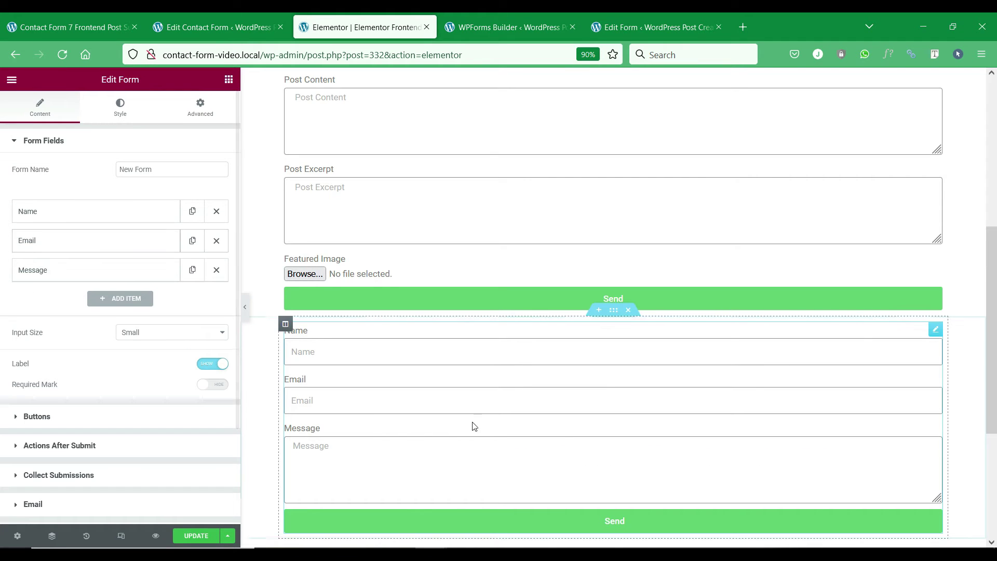
left_click(628, 310)
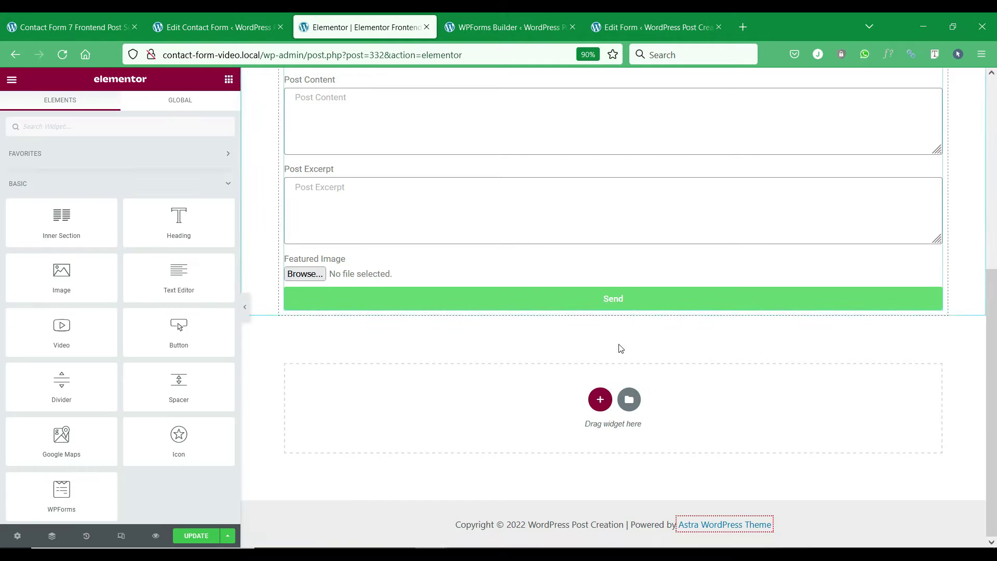
Step: Select the existing Elementor Frontend Post Submission Form and examine the settings of its Author Short Bio, Email and Post Title fields
scroll(567, 422, "up", 5)
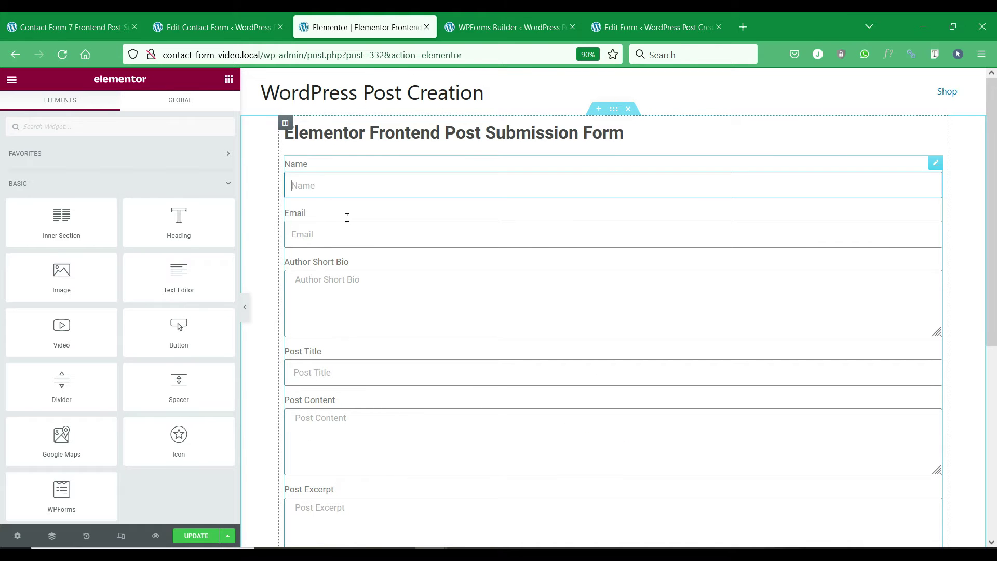
left_click(355, 238)
scroll(348, 328, "down", 2)
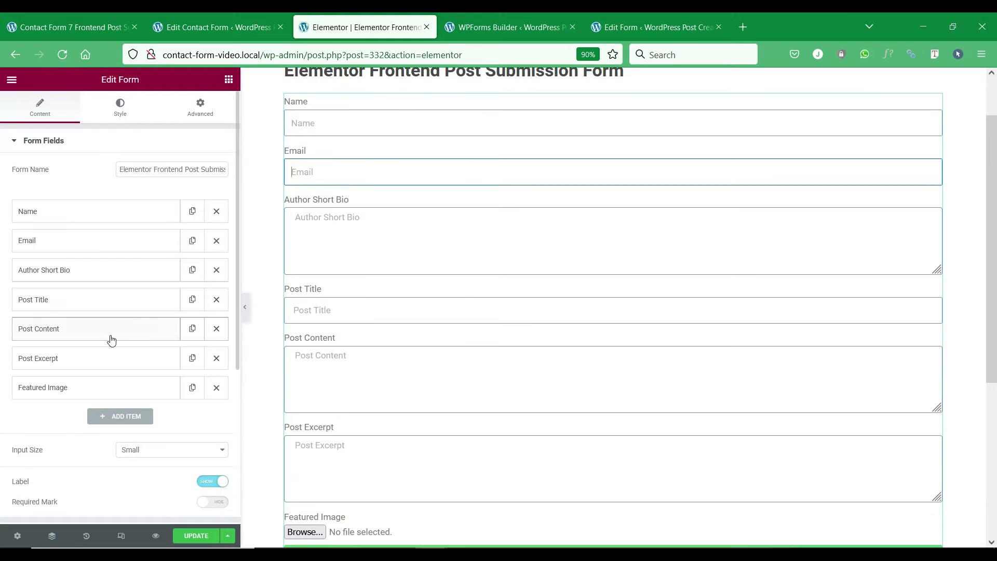
left_click(87, 271)
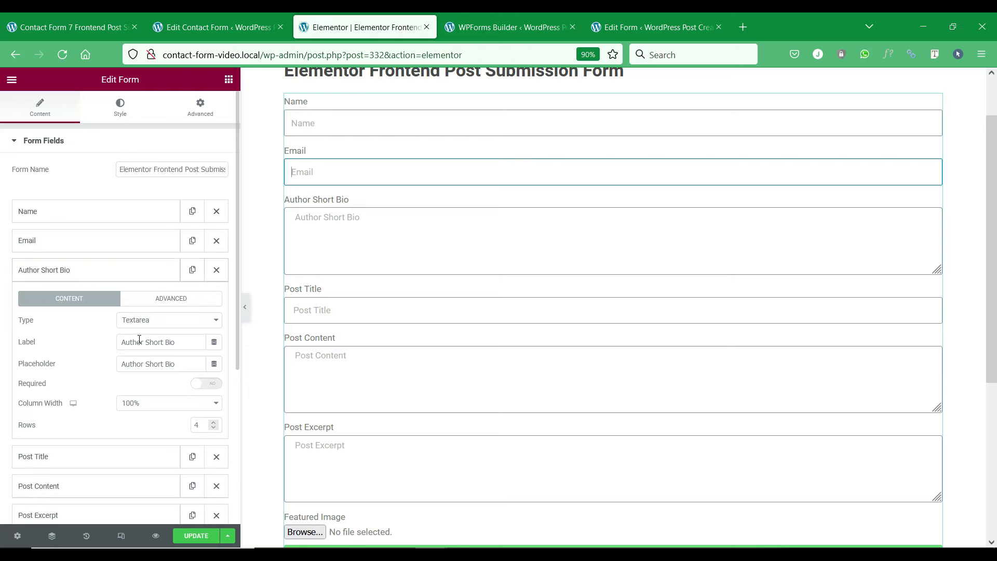
left_click(127, 270)
left_click(127, 243)
left_click(118, 246)
left_click(130, 306)
left_click(129, 303)
Step: Examine the Featured Image field's file upload settings and look over the whole Elementor form
left_click(113, 388)
scroll(130, 395, "down", 1)
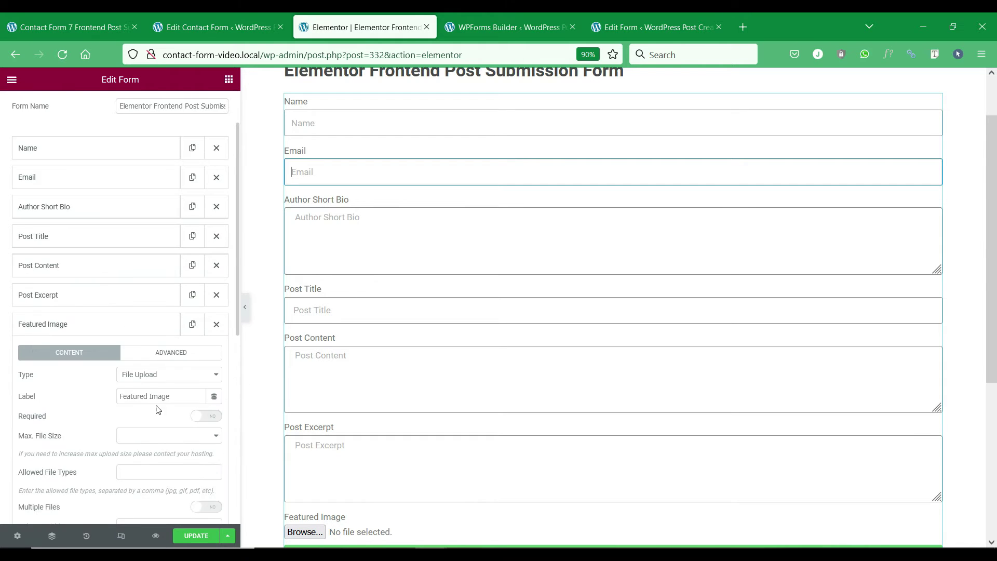
left_click(107, 334)
scroll(441, 304, "down", 5)
scroll(448, 300, "up", 7)
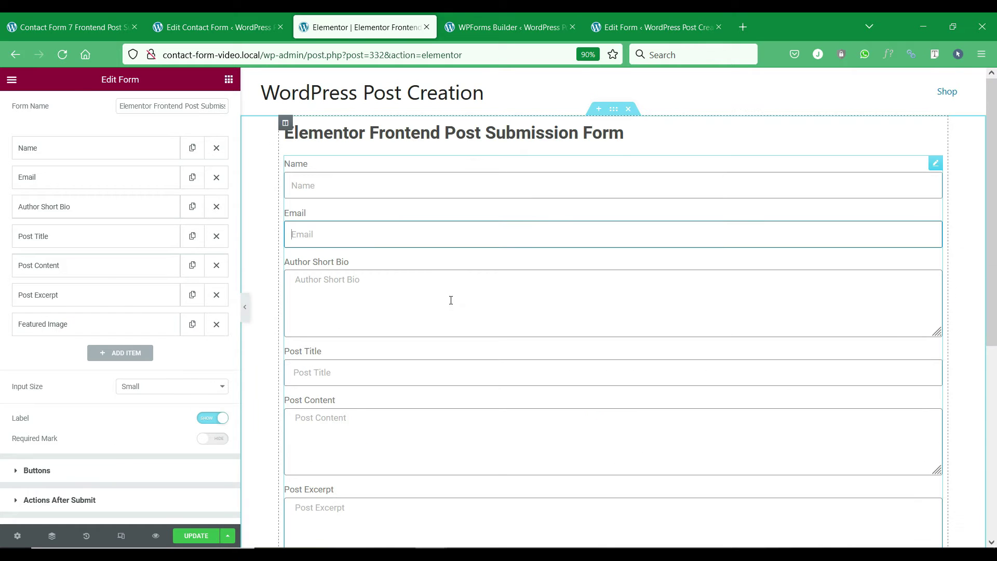
left_click(447, 302)
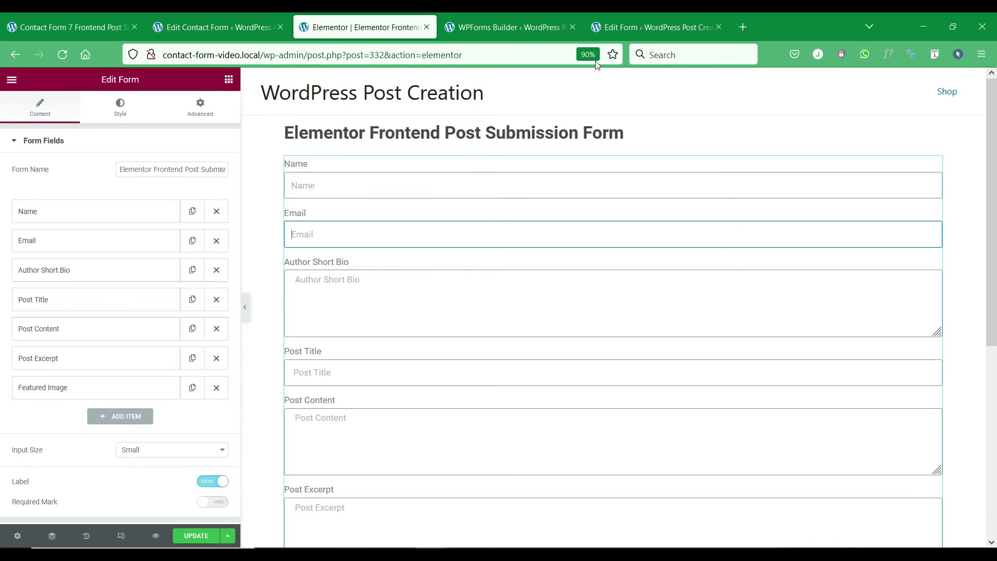
Step: Switch to the WPForms builder and examine the field options of the Name, Email, Author Short Bio, Post Title, Post Content and Post Excerpt fields
left_click(531, 17)
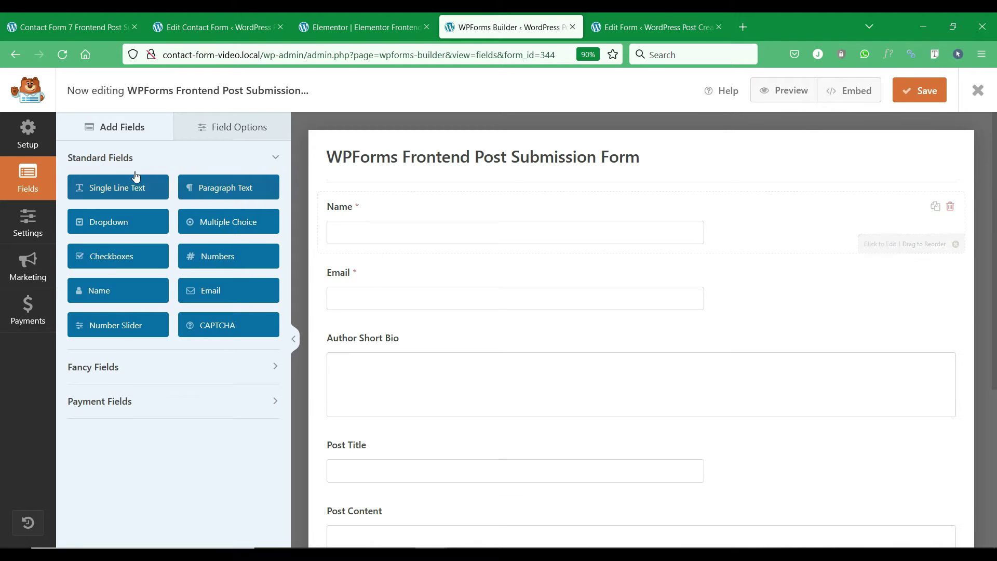
left_click(379, 229)
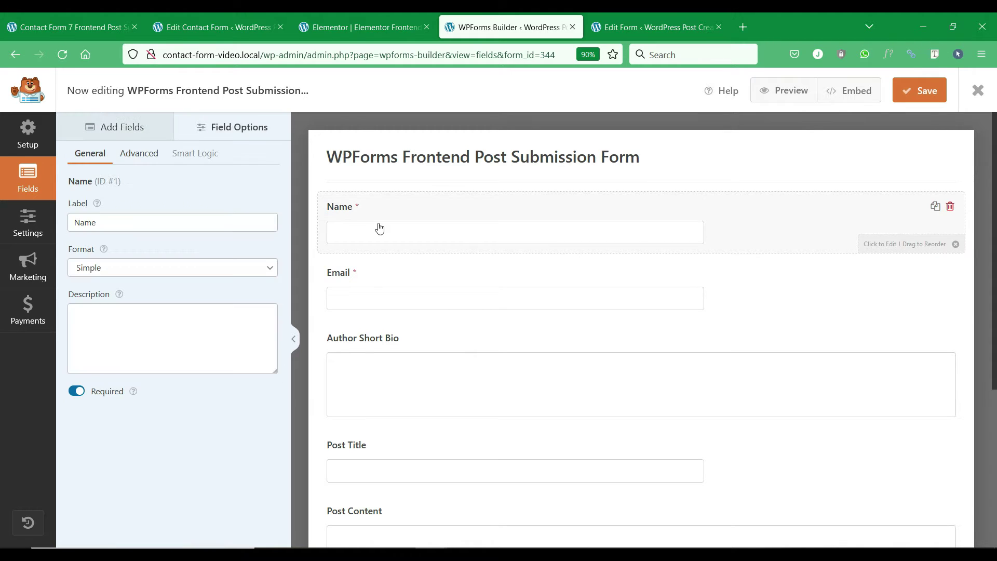
left_click(399, 300)
left_click(426, 356)
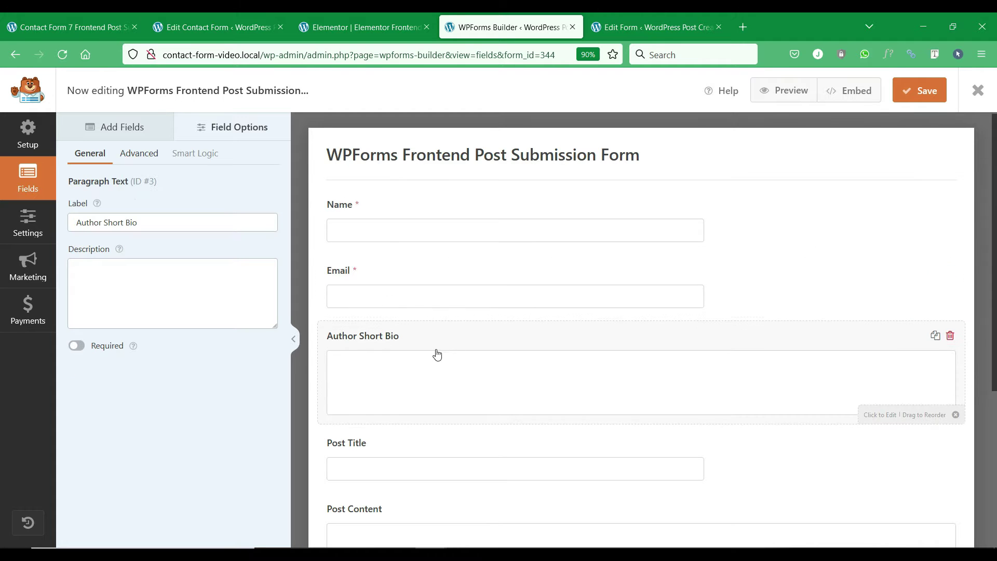
scroll(443, 283, "down", 4)
left_click(443, 281)
left_click(429, 336)
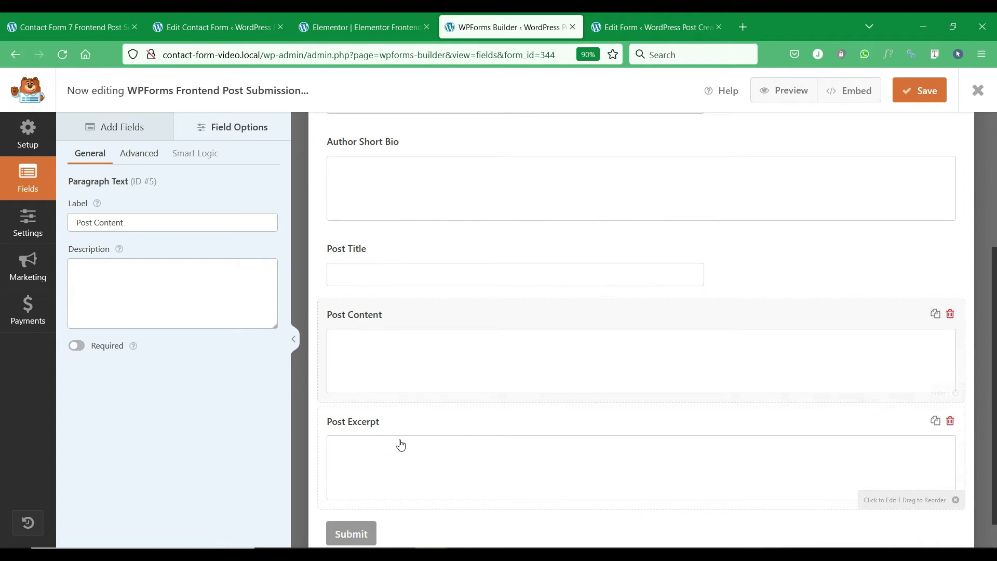
left_click(403, 441)
scroll(418, 393, "down", 1)
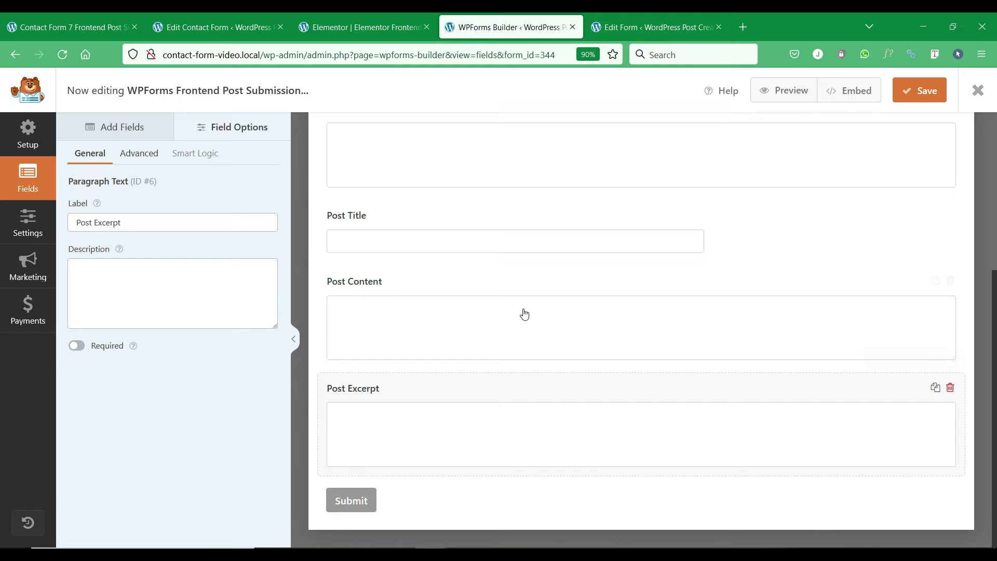
scroll(522, 313, "up", 5)
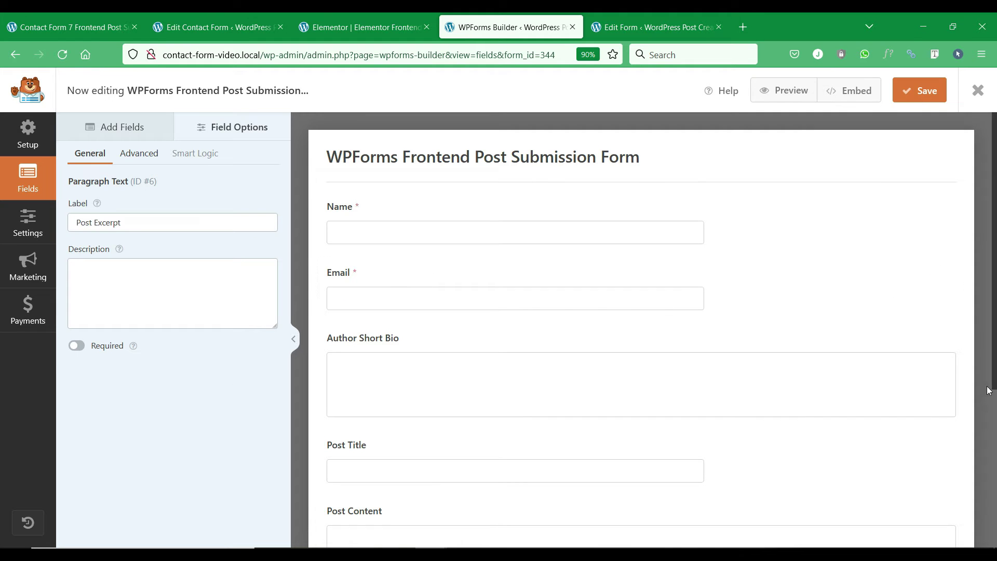
Step: Switch to the Forminator form editor, examine the Name field's label settings, and look over the form's field list
left_click(672, 17)
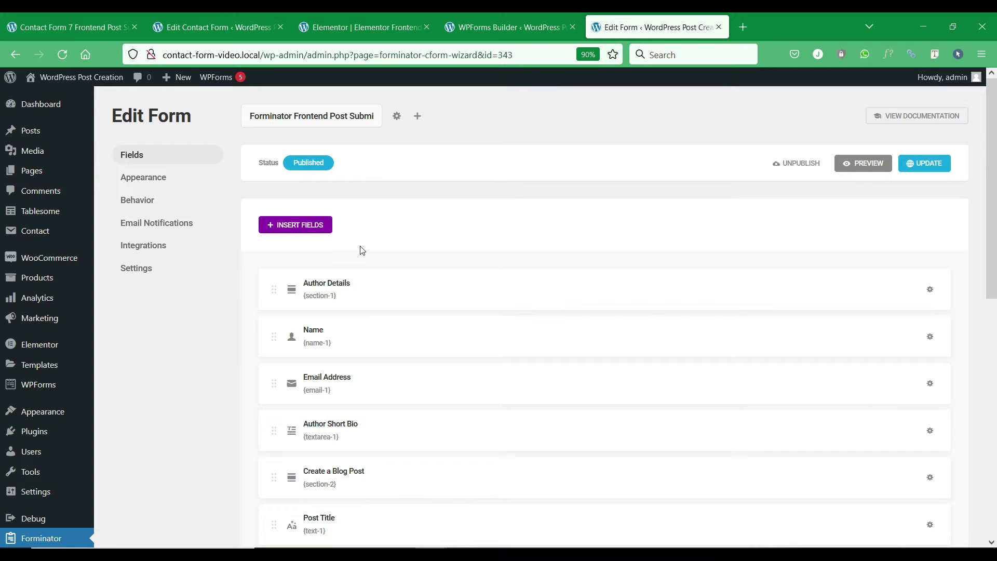
scroll(366, 244, "down", 2)
scroll(364, 241, "up", 2)
scroll(365, 242, "down", 2)
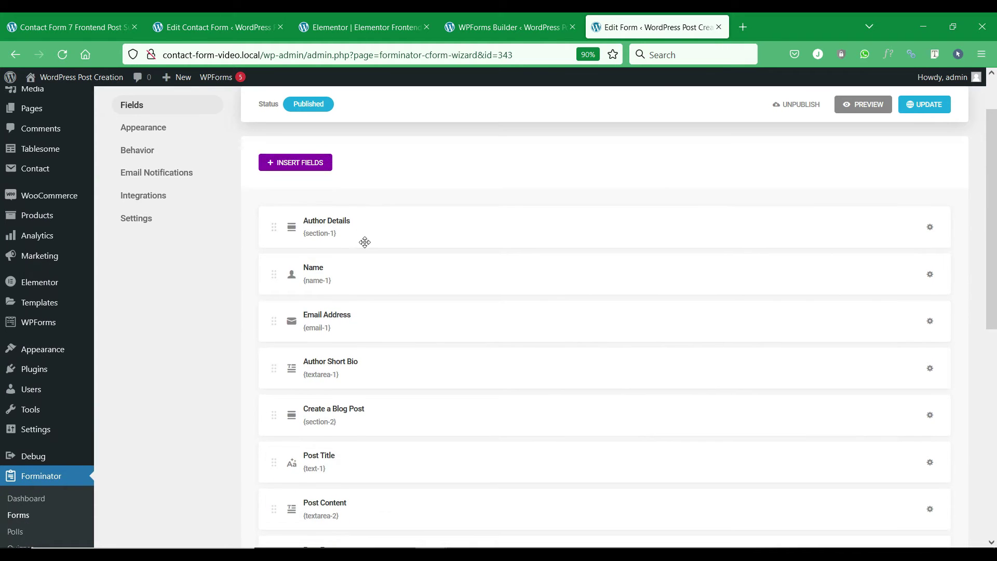
left_click(412, 217)
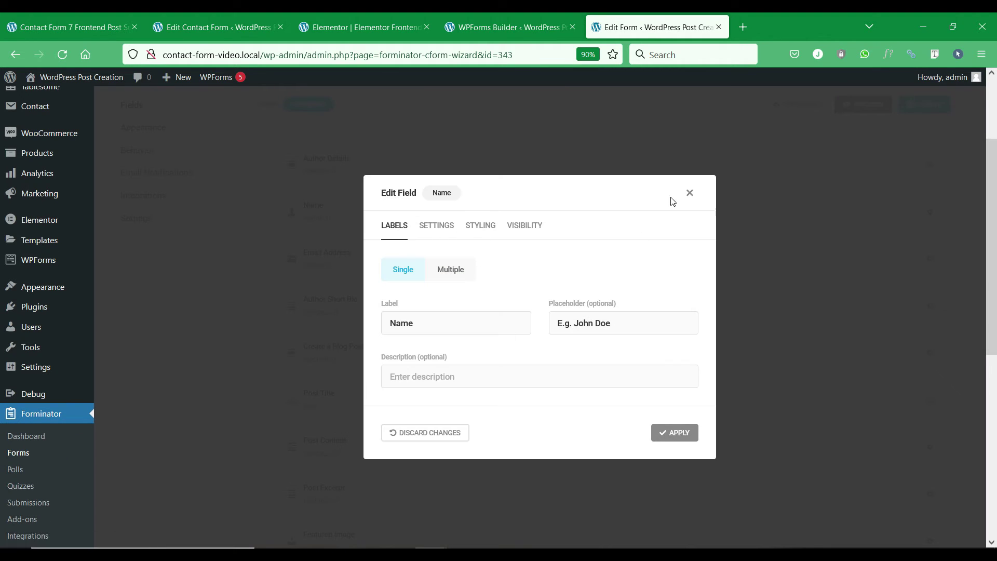
left_click(689, 193)
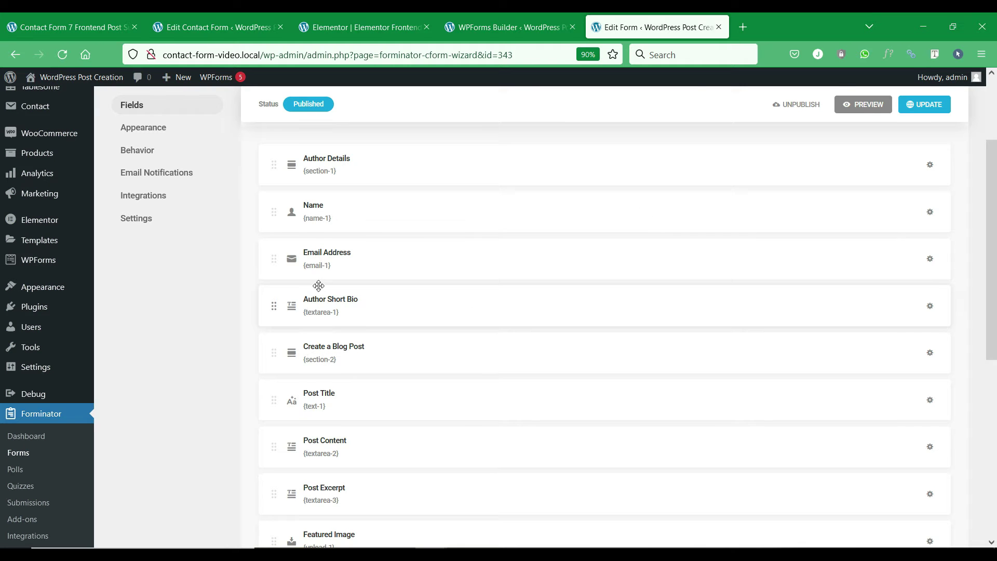
scroll(318, 285, "down", 3)
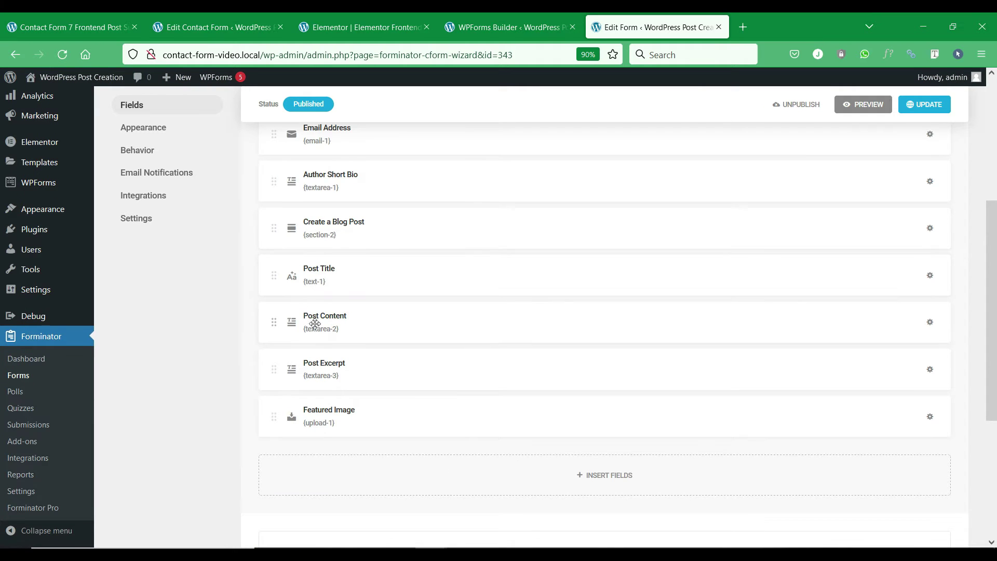
scroll(363, 362, "down", 3)
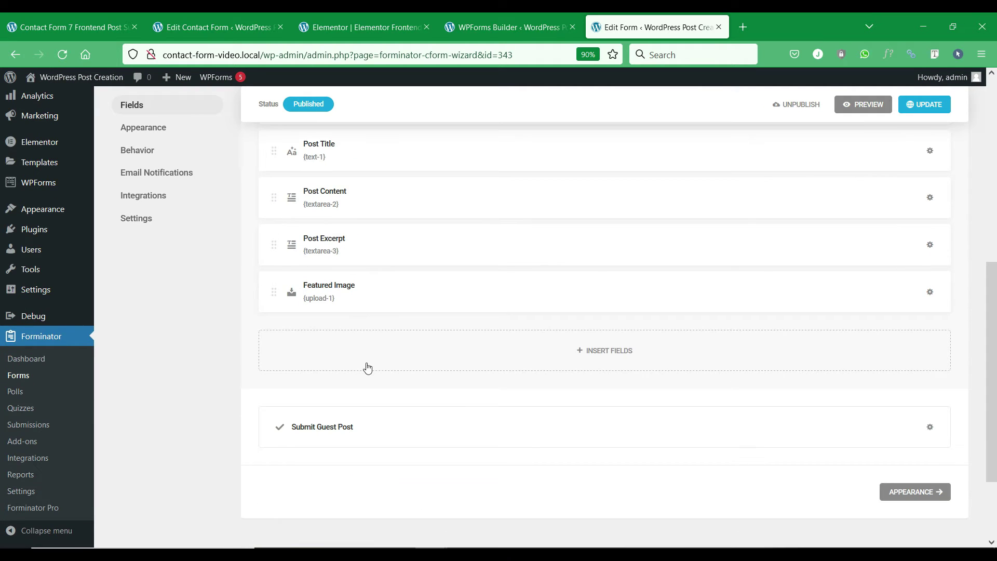
scroll(782, 473, "up", 9)
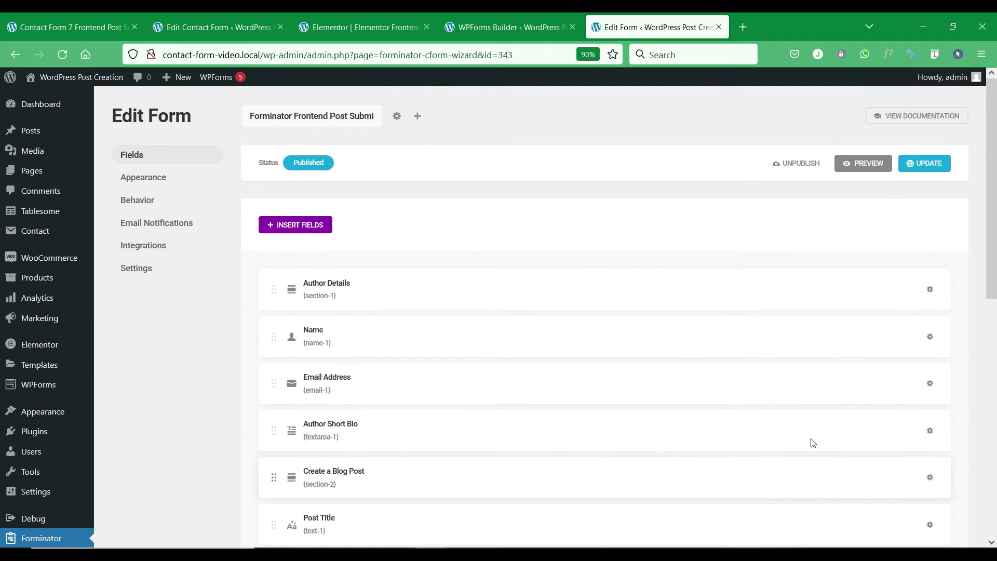
Step: Preview the Forminator frontend post submission form from start to end, and close the preview
left_click(855, 163)
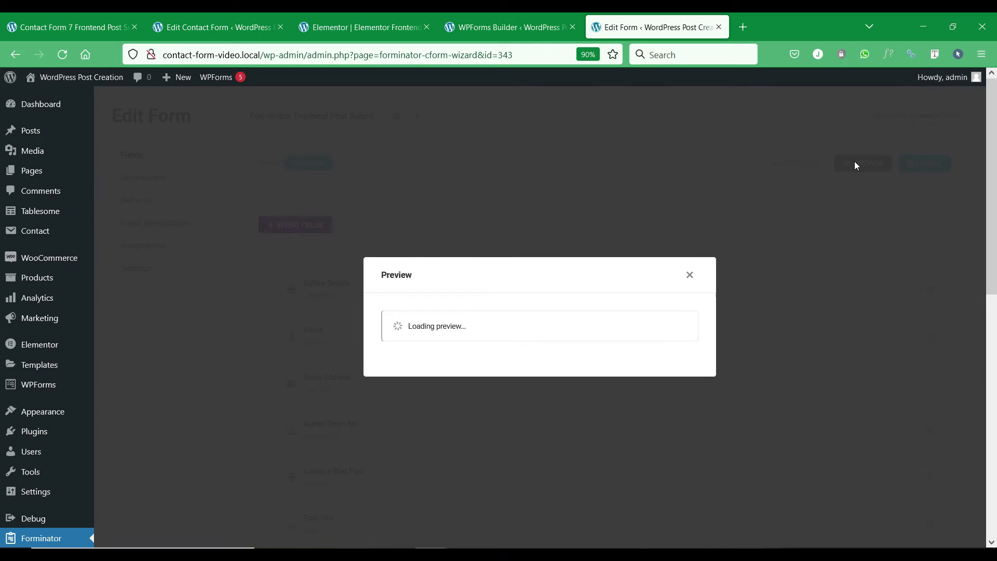
scroll(472, 283, "down", 8)
scroll(485, 285, "up", 8)
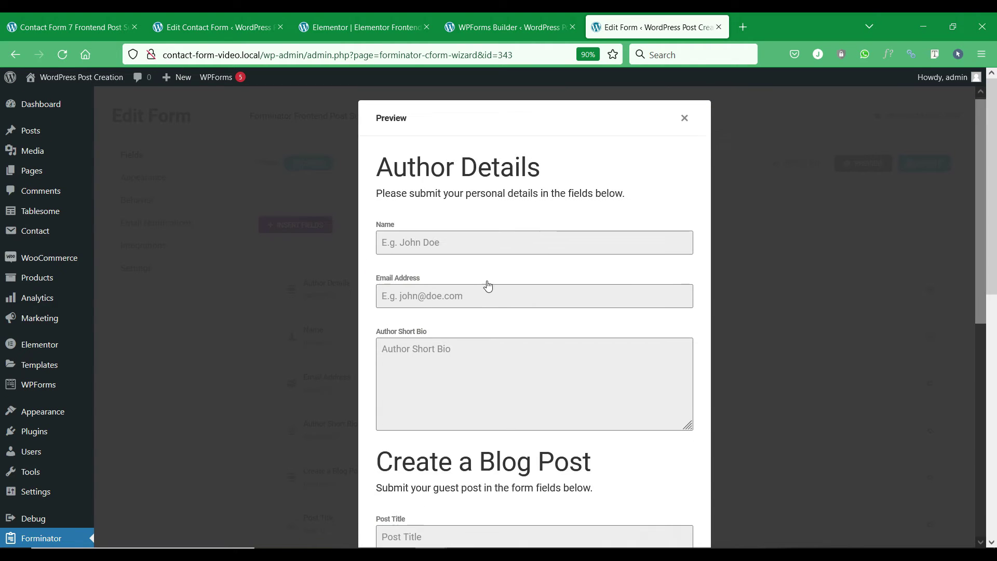
left_click(683, 120)
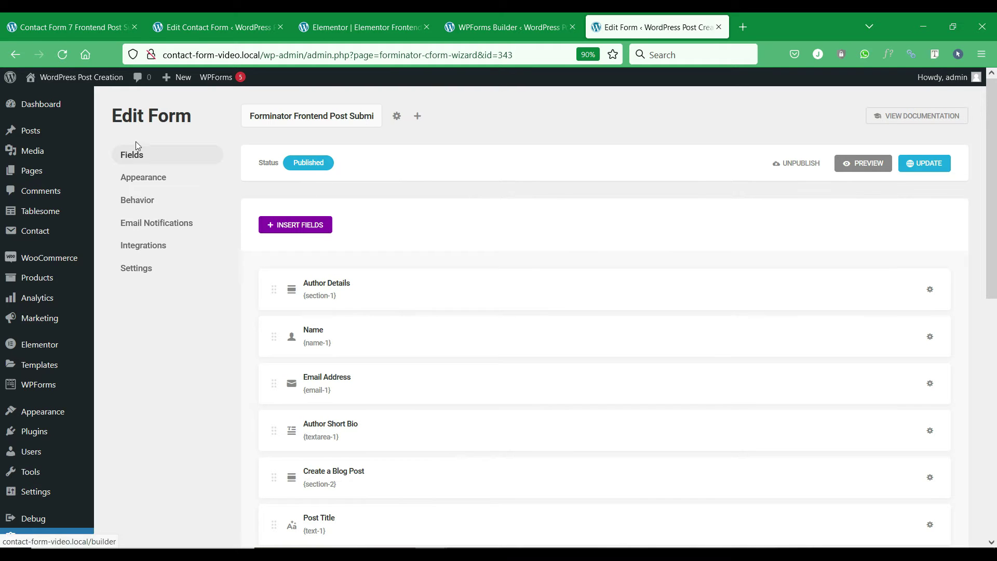
Step: Open the Tablesome tables page in a new tab from the Contact Form 7 editor, and start a table named "WordPress frontend post creation"
left_click(57, 16)
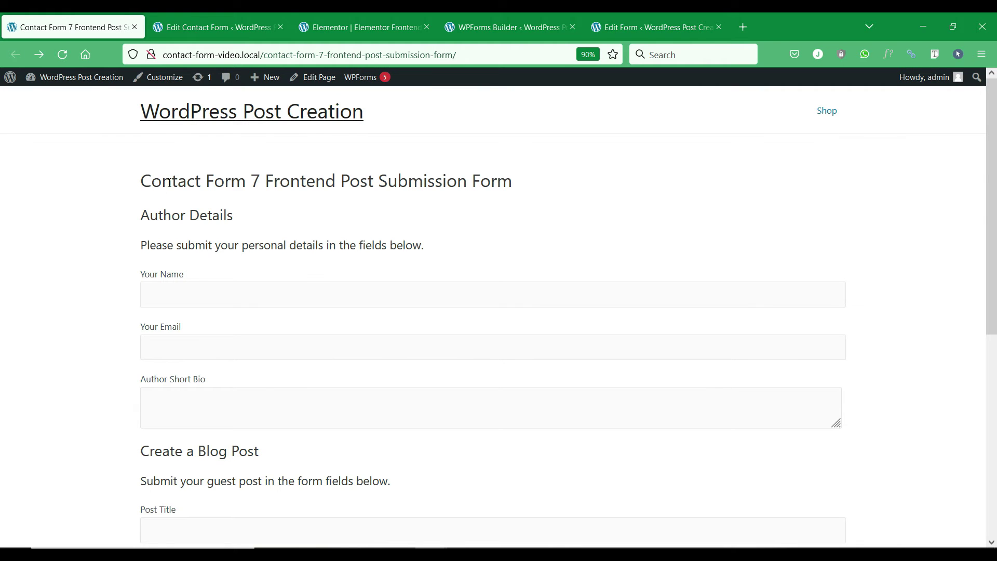
key("ctrl+Tab")
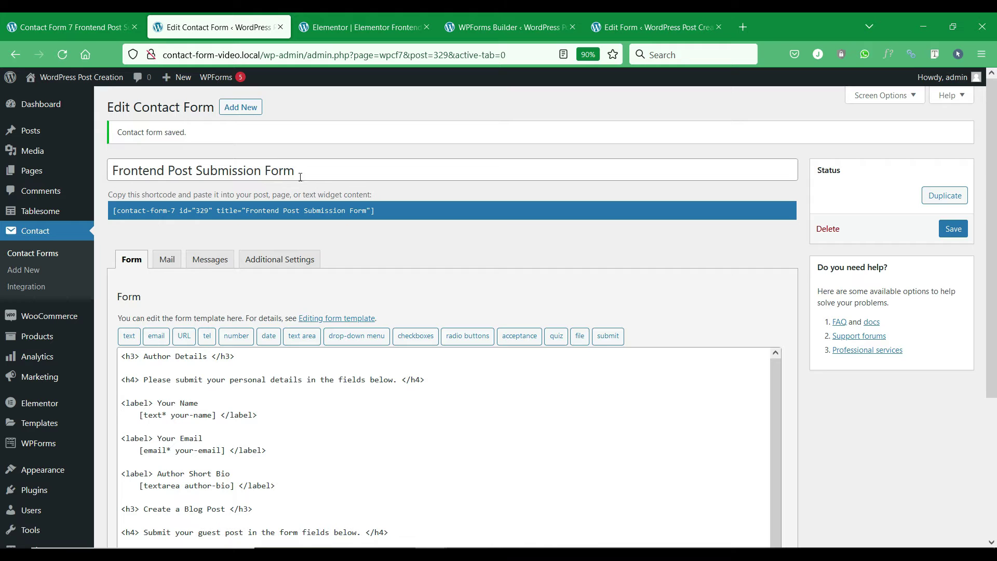
mouse_move(44, 220)
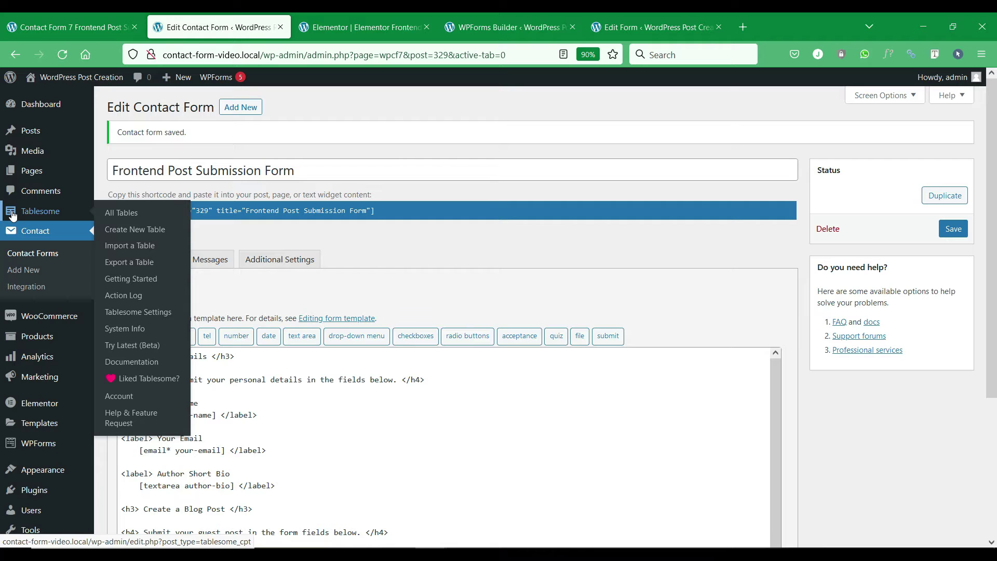
right_click(12, 215)
left_click(29, 222)
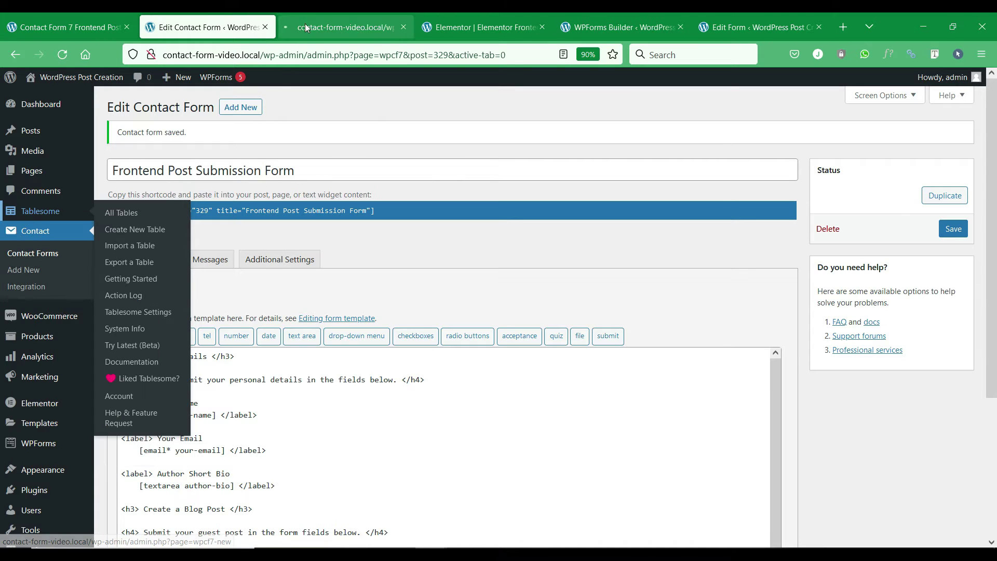
left_click(318, 18)
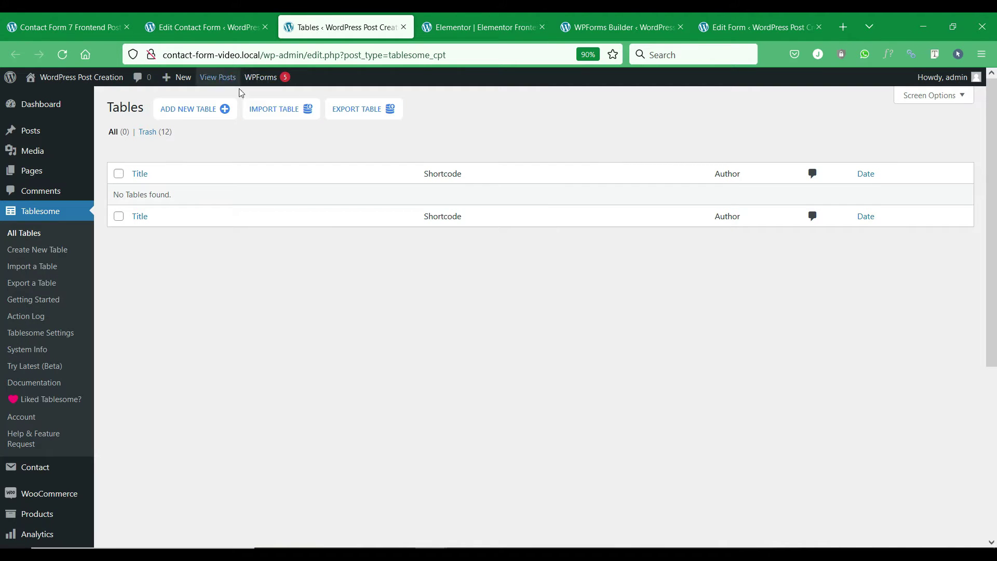
left_click(178, 116)
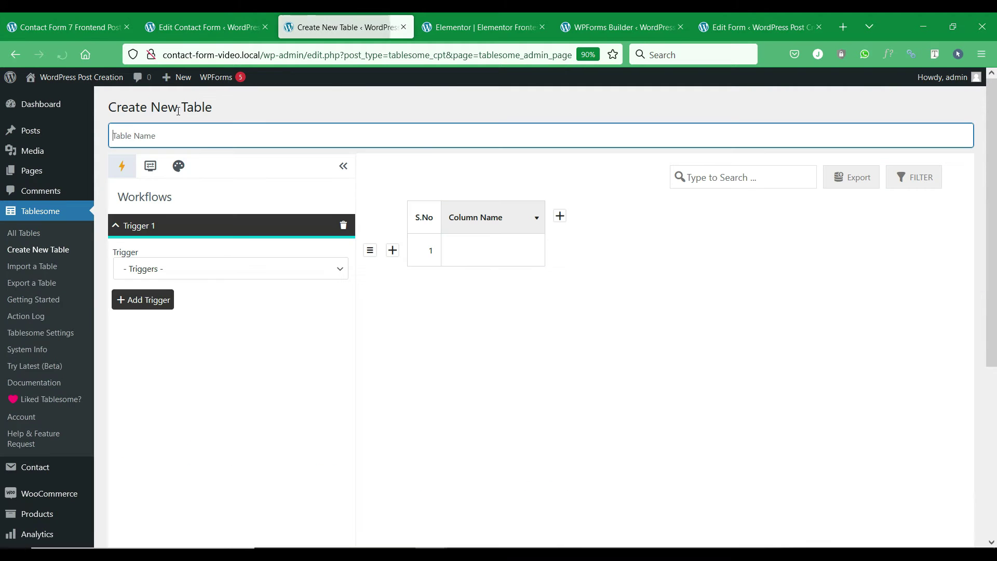
type("WordPress frontend post creati")
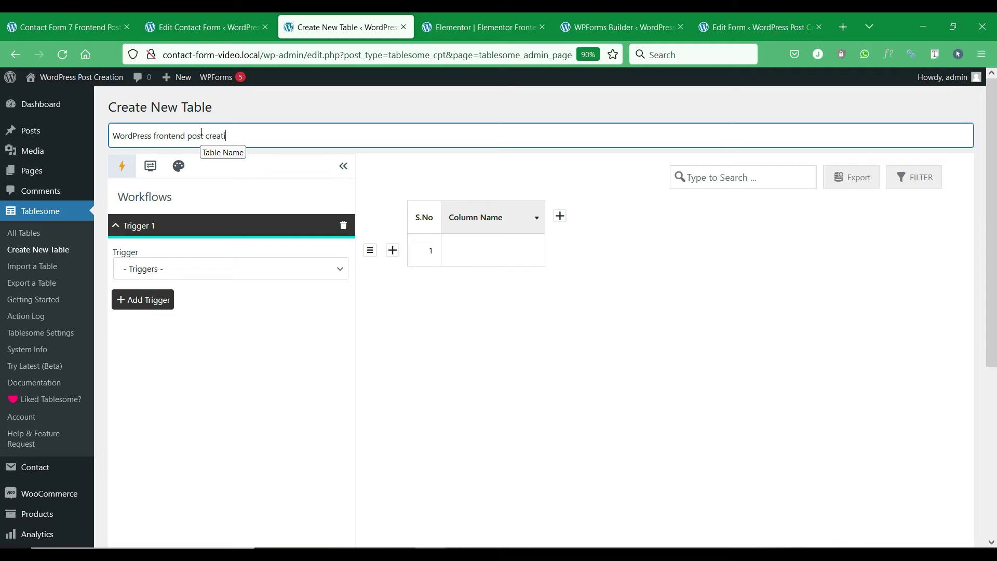
Step: Set Trigger 1 to CF7's On Form Submit for the Frontend Post Submission Form (ID: 329)
left_click(310, 269)
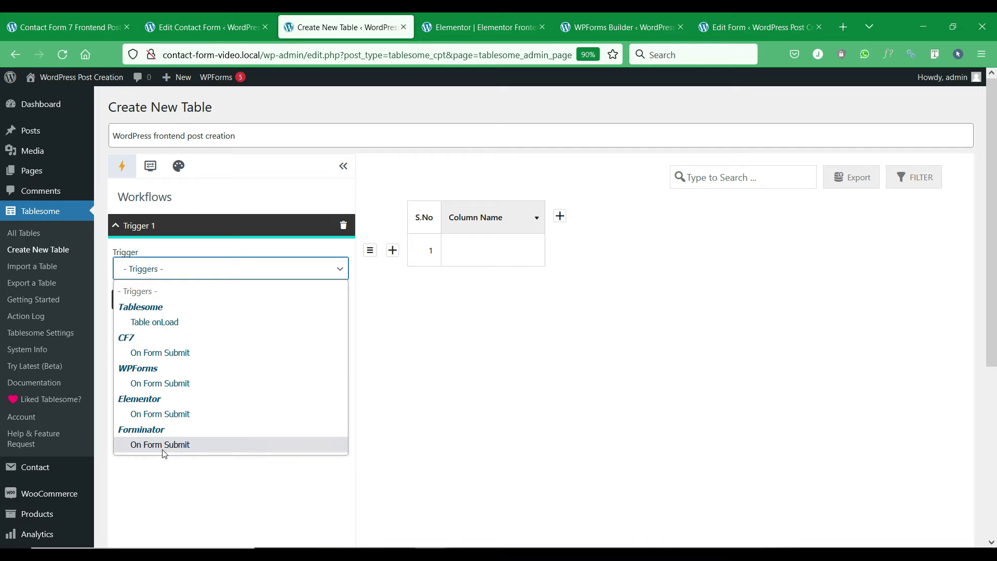
left_click(166, 354)
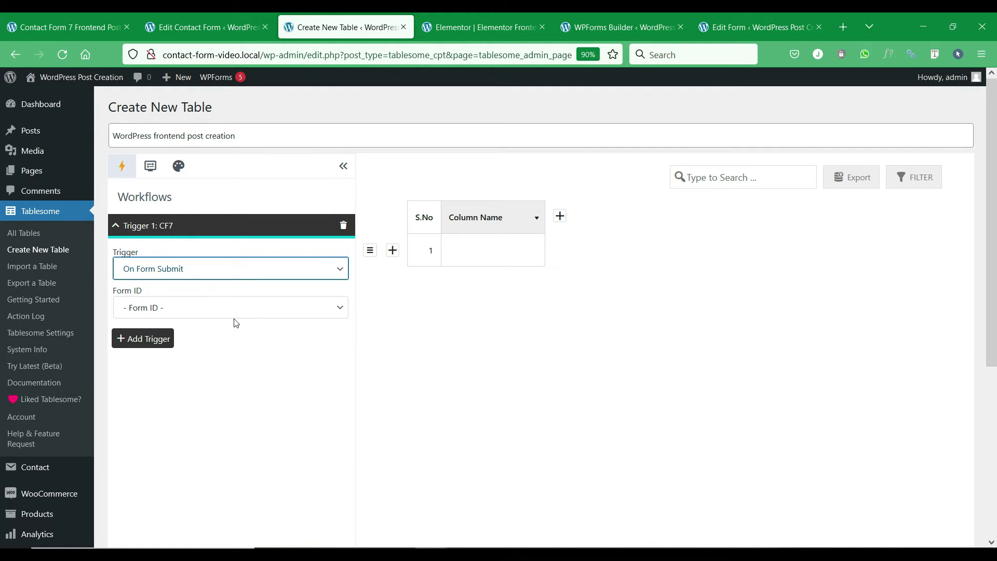
left_click(258, 310)
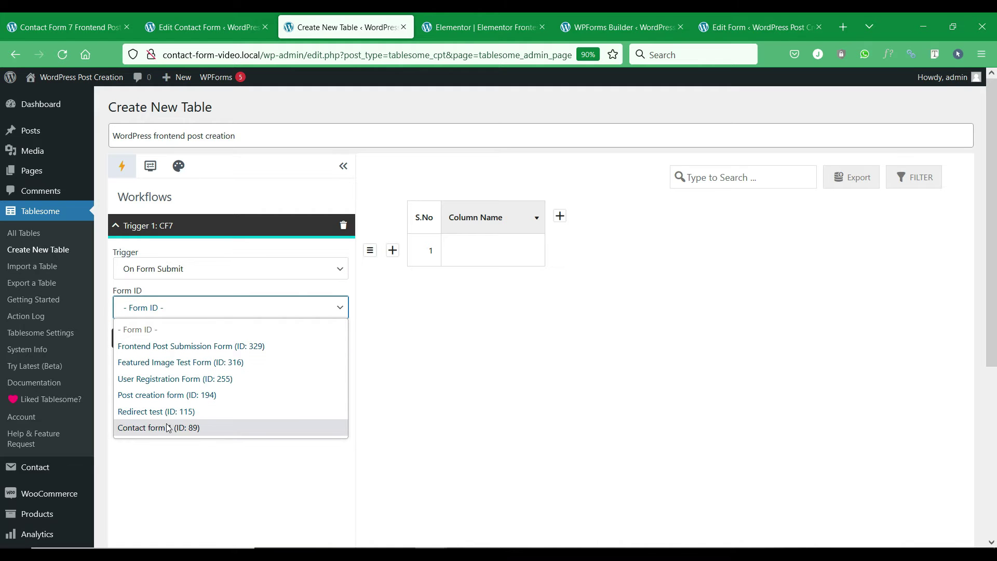
left_click(217, 346)
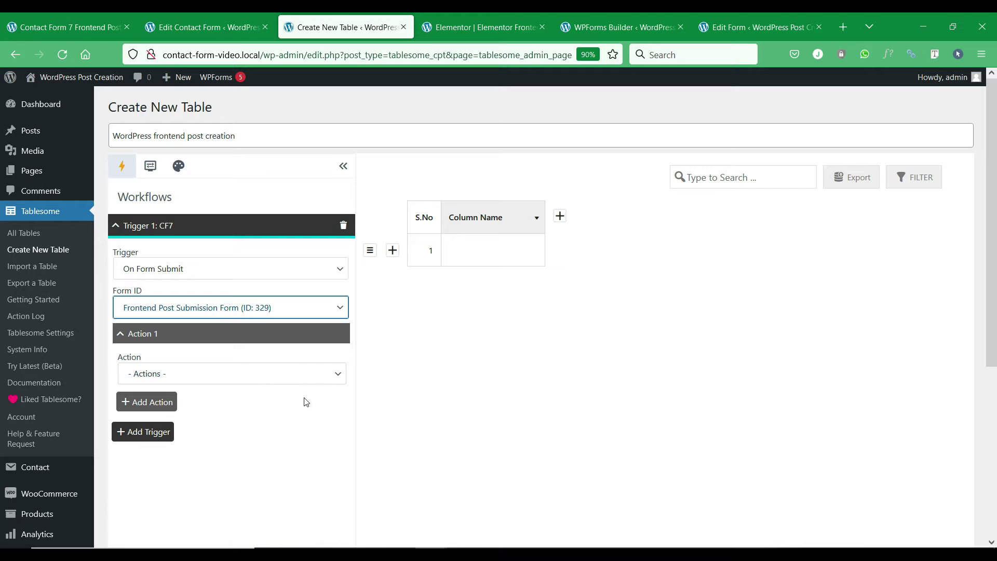
Step: Set Action 1 to WordPress Add Post with Posts as the post type
left_click(309, 379)
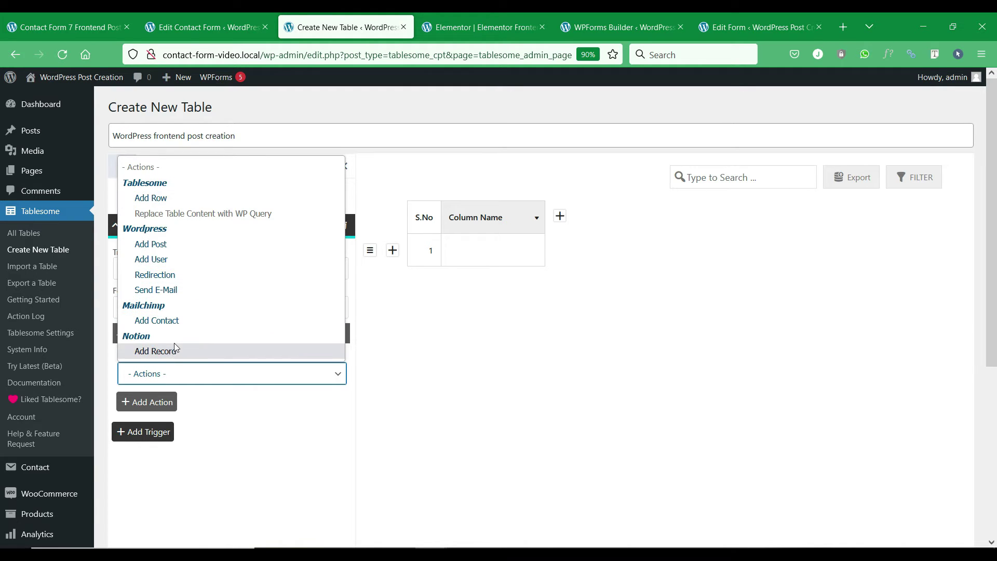
left_click(202, 244)
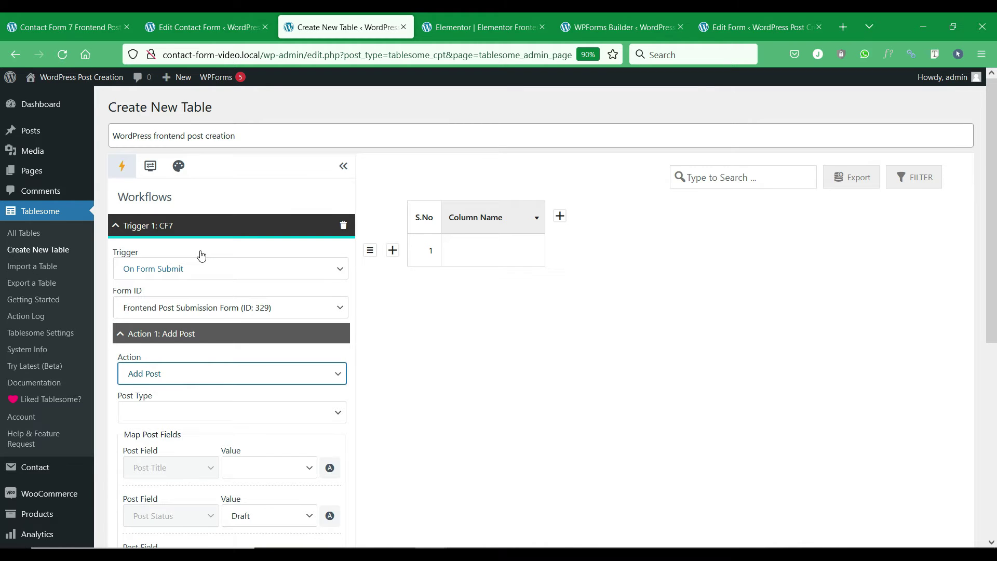
scroll(210, 322, "down", 3)
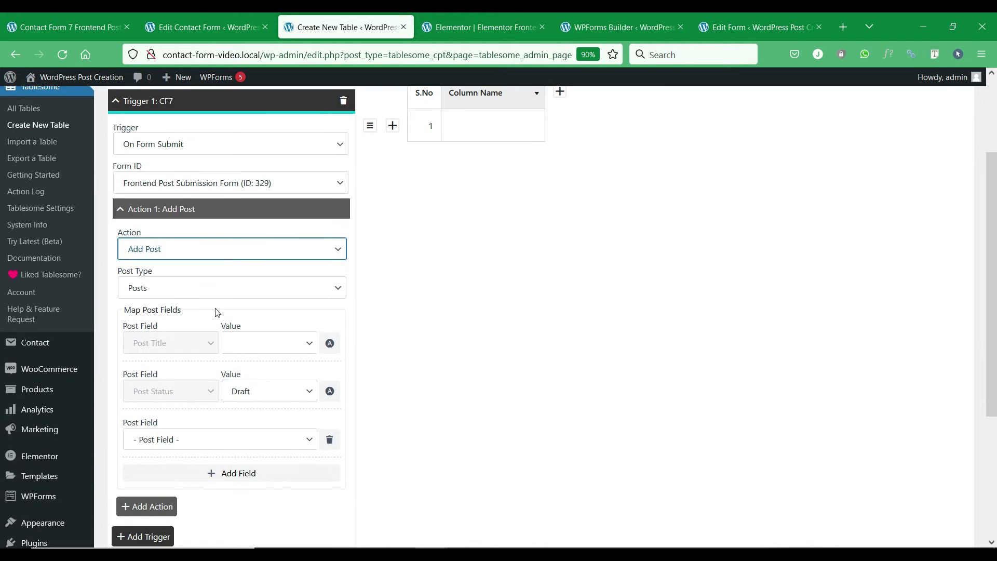
left_click(237, 290)
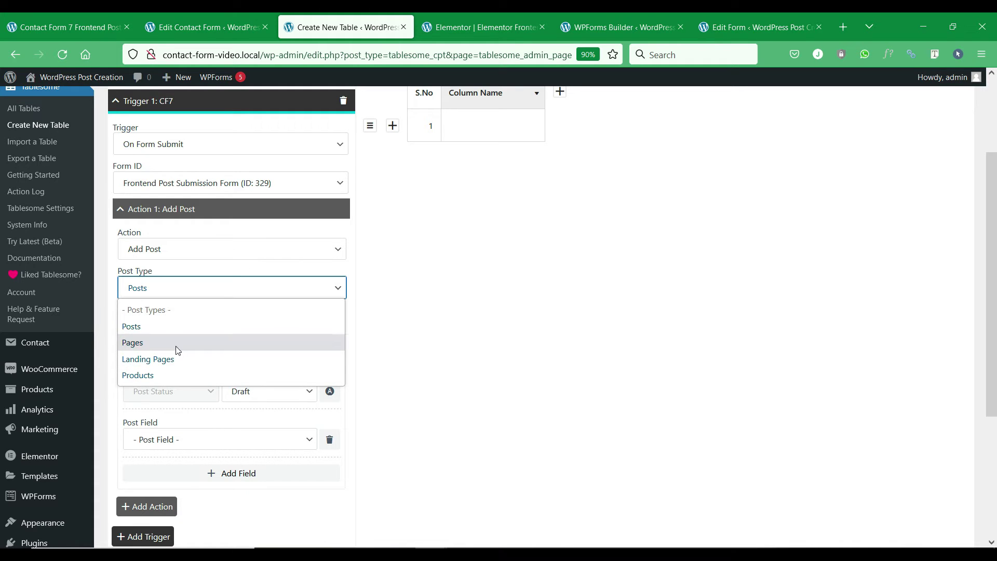
left_click(190, 328)
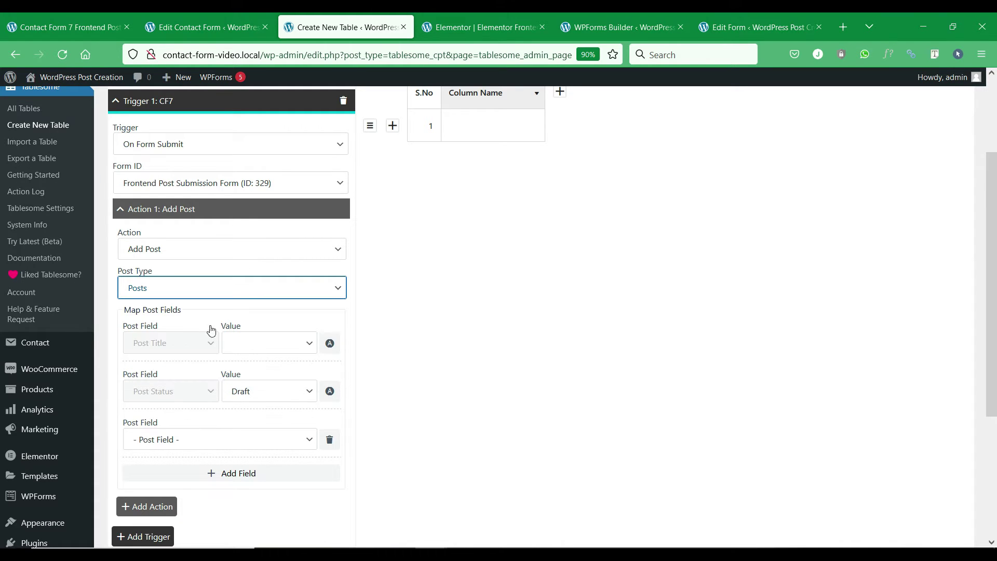
Step: Map the Post Title to the post-title form field and set the Post Status to Pending
scroll(401, 310, "down", 2)
left_click(282, 288)
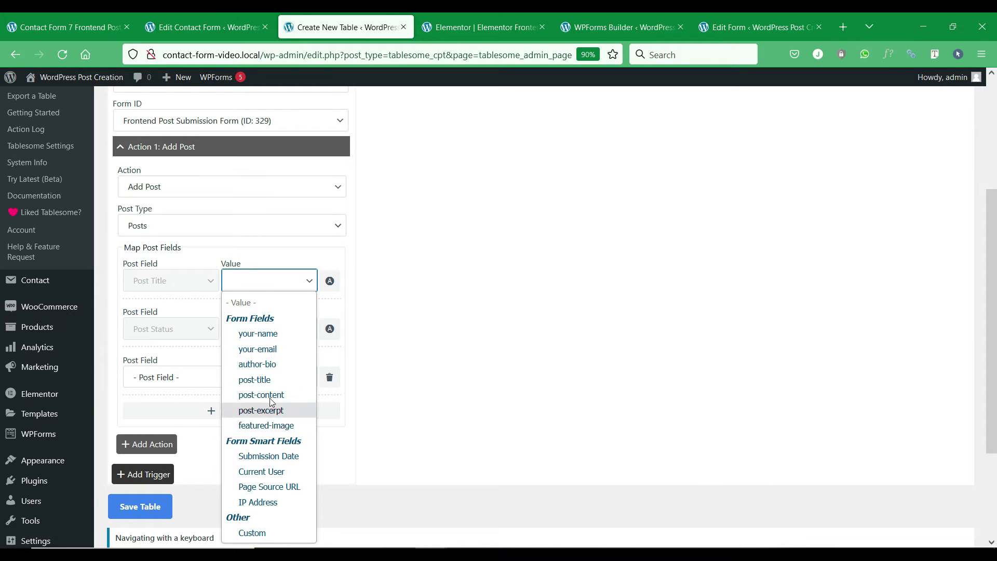
left_click(257, 380)
left_click(278, 338)
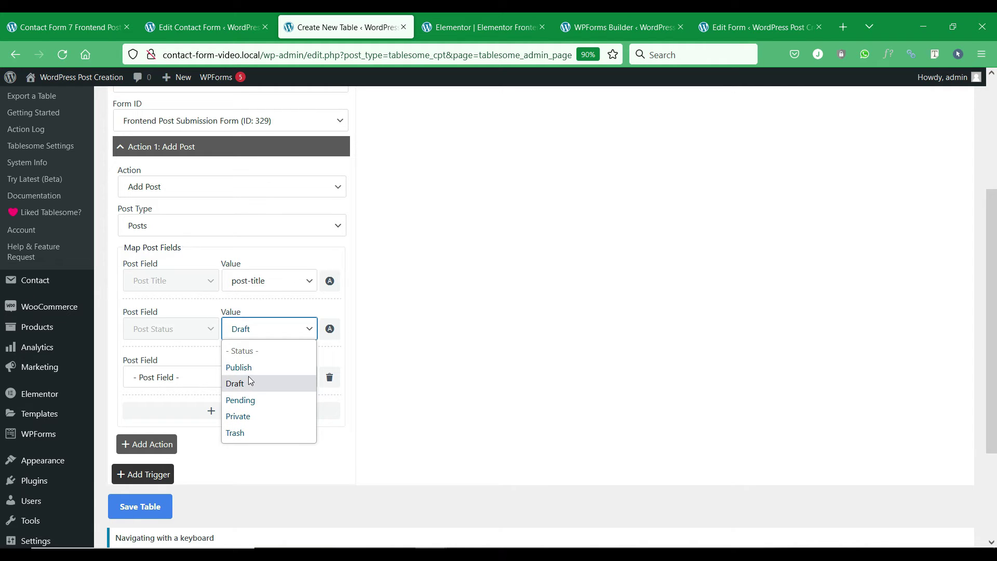
left_click(251, 399)
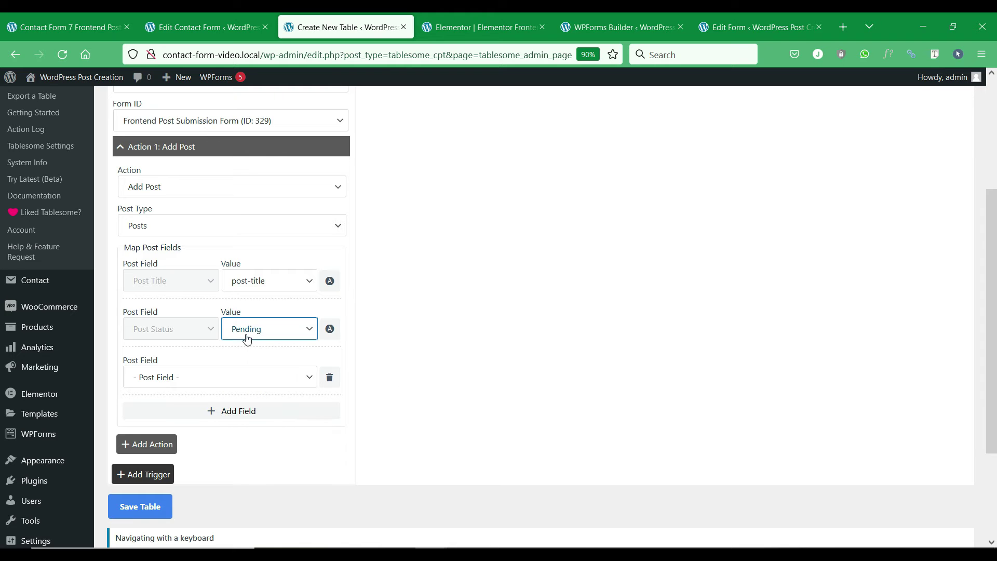
Step: Map the Post Content field to the post-content form field in the Add Post action
scroll(247, 338, "down", 1)
left_click(262, 317)
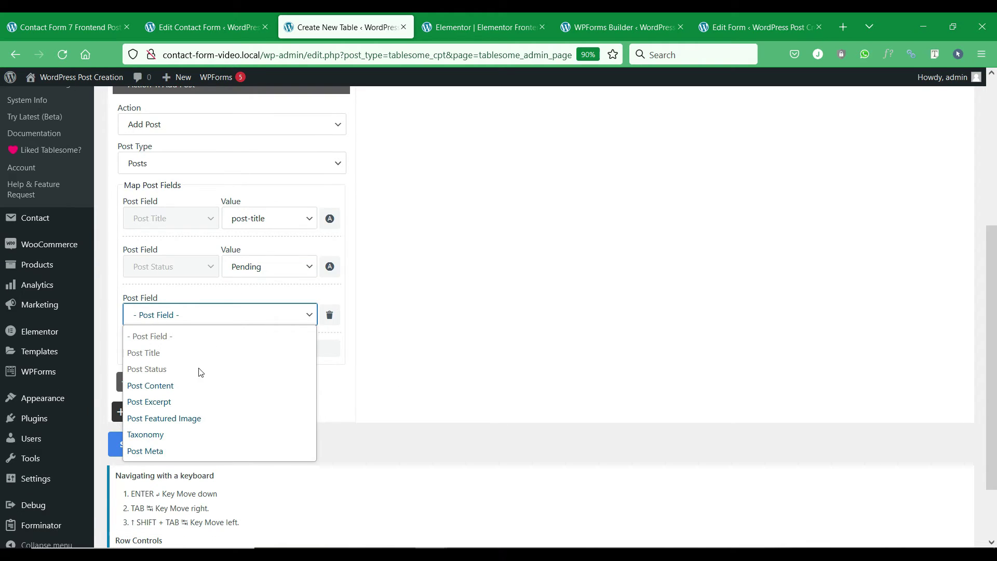
left_click(195, 385)
left_click(259, 317)
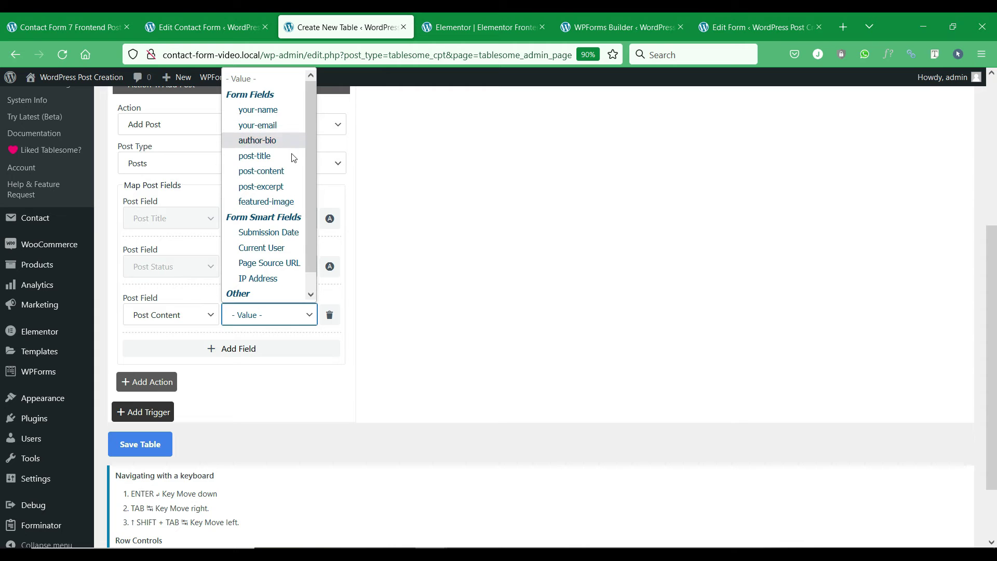
left_click(288, 170)
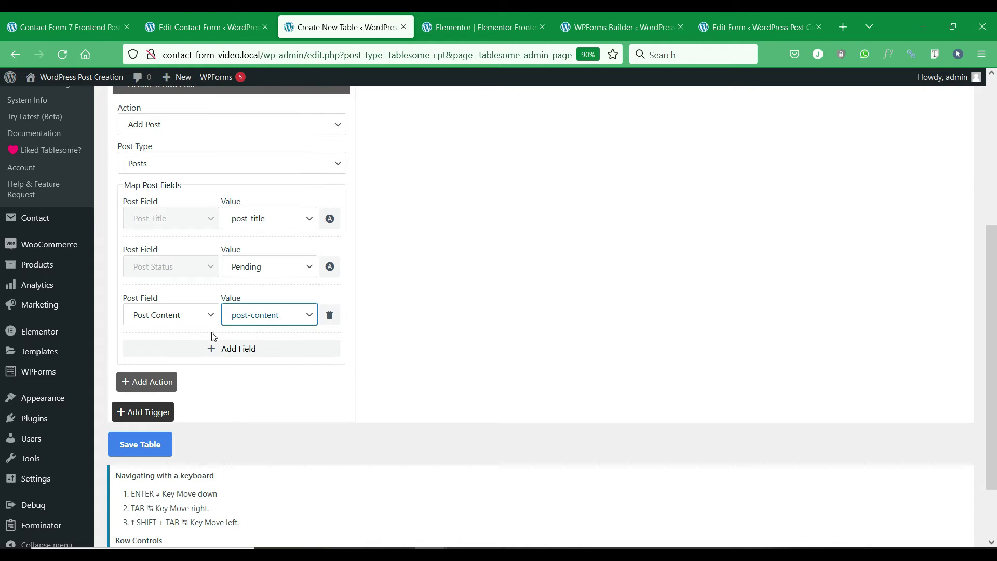
Step: Add a Post Excerpt mapping that takes its value from the post-excerpt form field
left_click(216, 348)
left_click(220, 361)
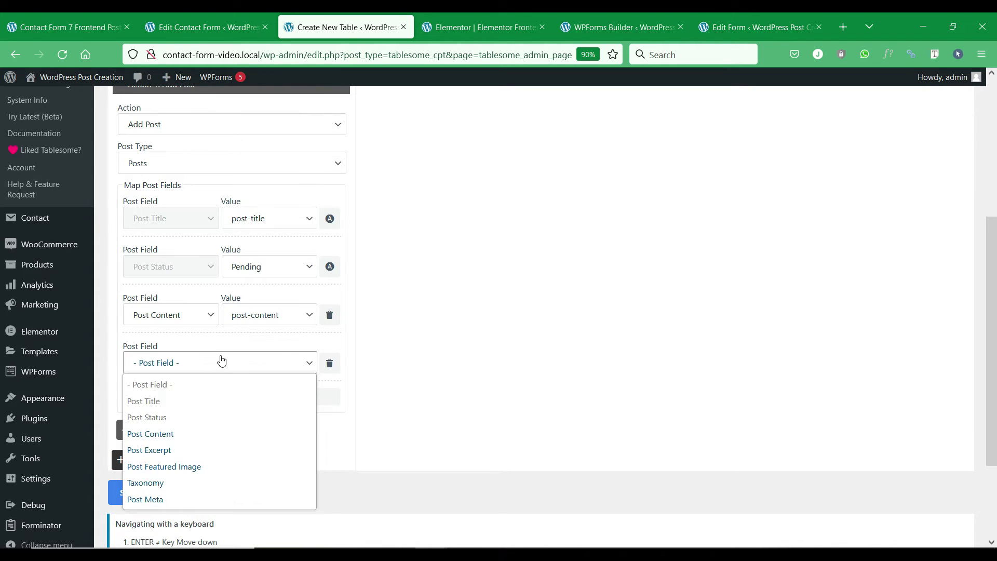
left_click(196, 448)
left_click(251, 369)
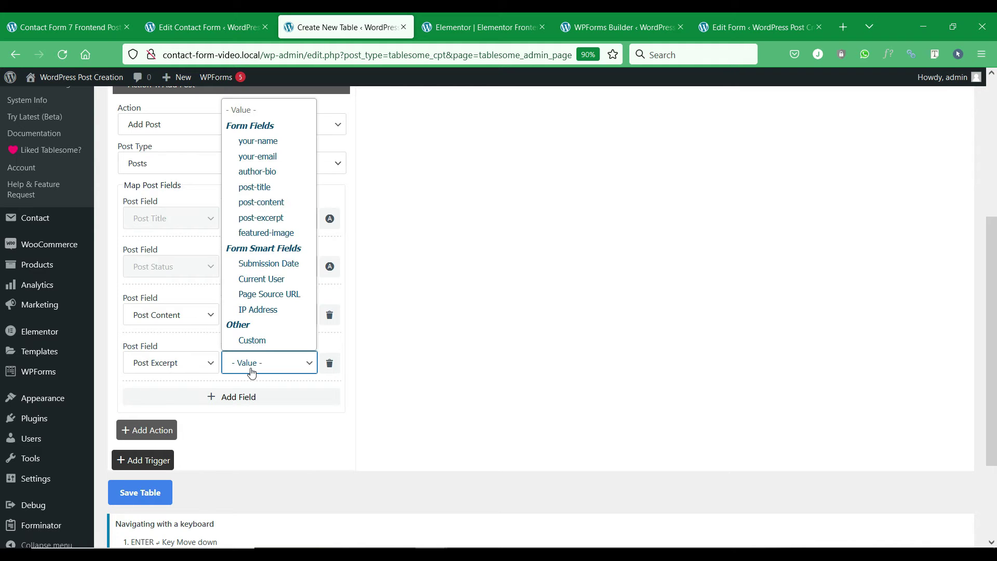
left_click(262, 217)
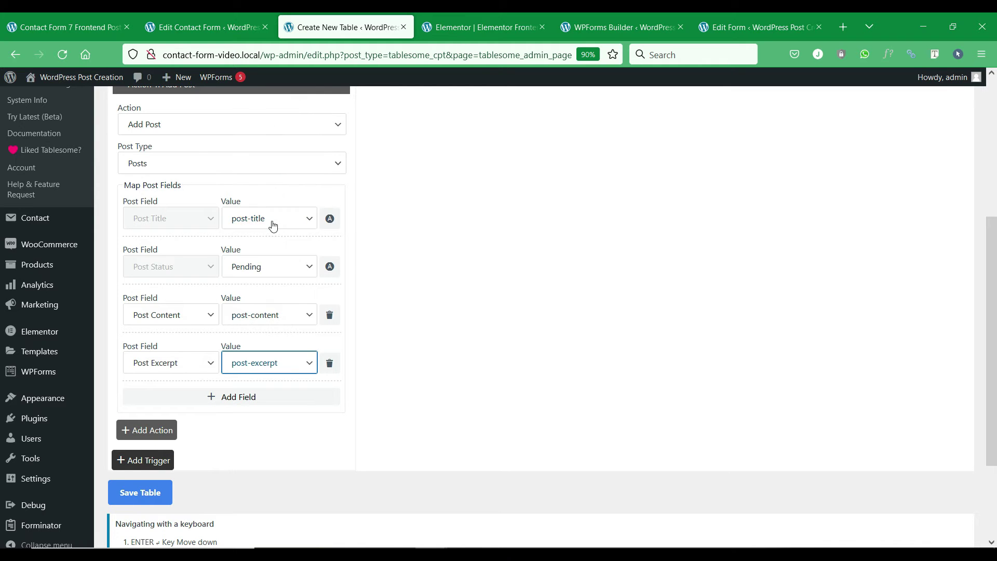
Step: Add a Post Featured Image mapping that takes its value from the featured-image form field
left_click(211, 397)
left_click(188, 411)
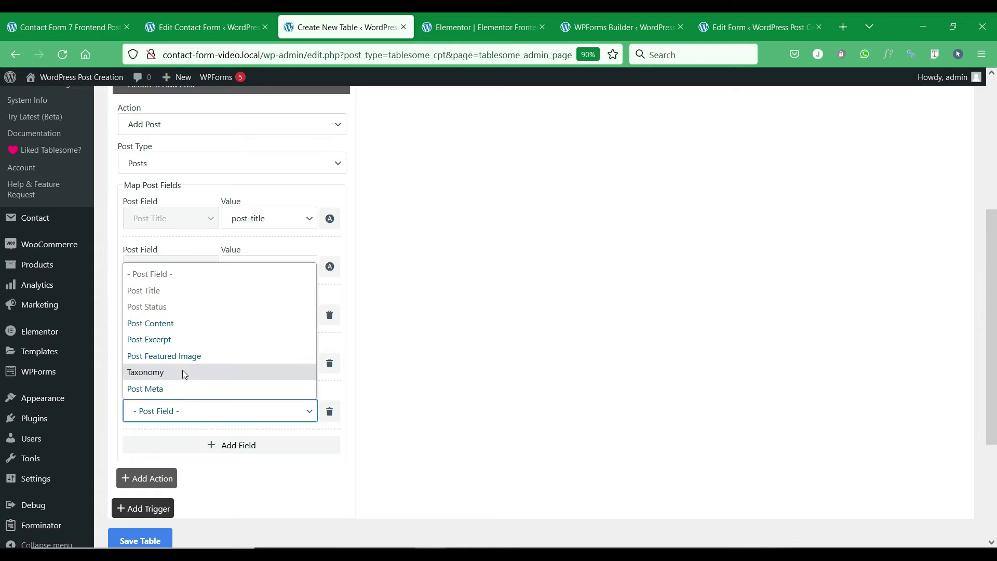
left_click(184, 356)
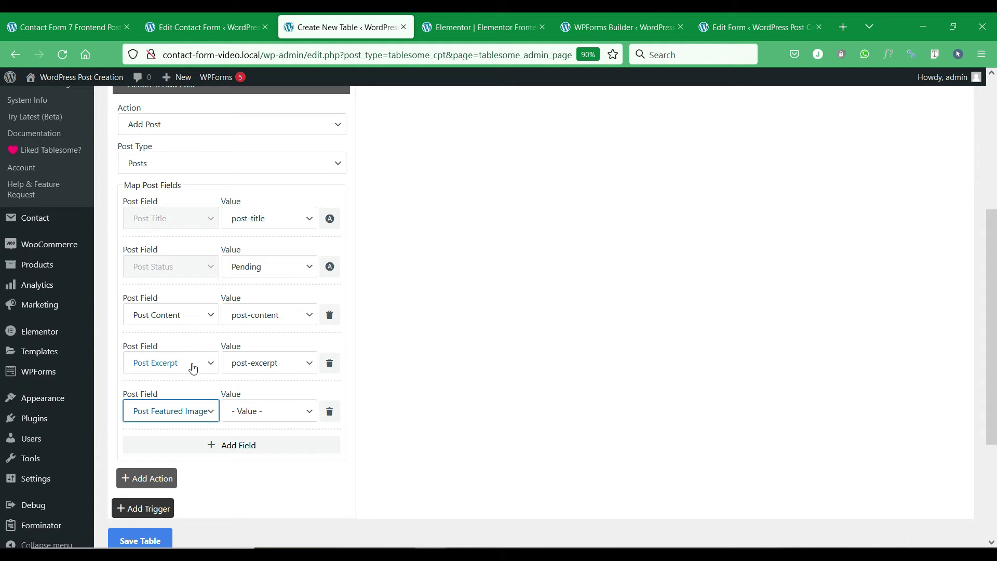
left_click(272, 420)
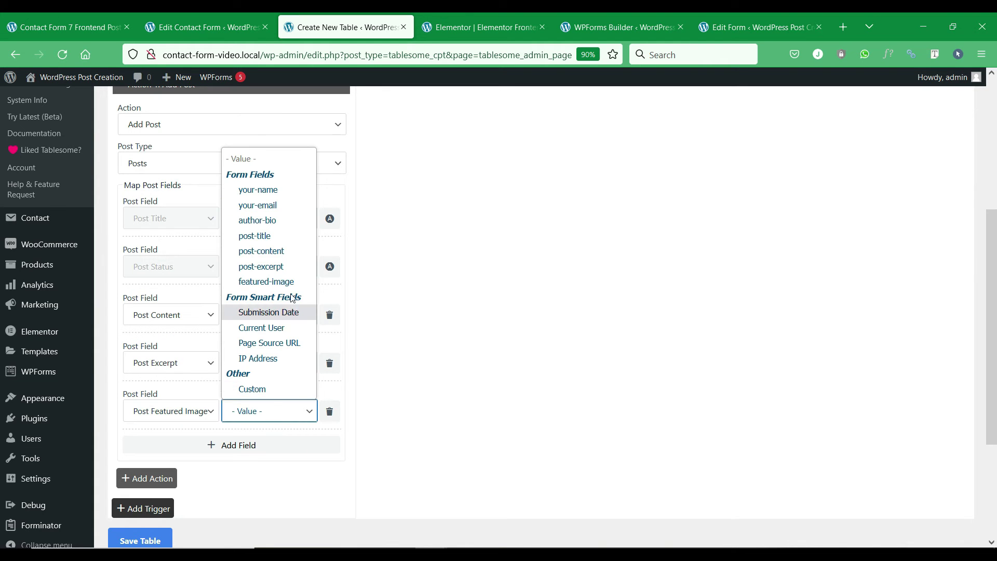
left_click(268, 282)
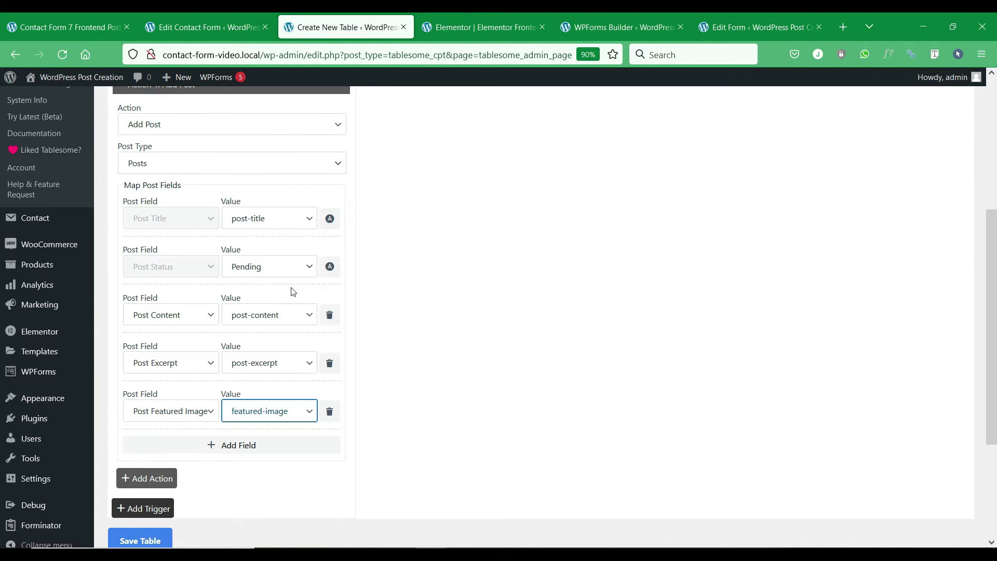
Step: Add a Taxonomy mapping for Categories with 1st Category as the assigned term
left_click(207, 444)
scroll(223, 317, "down", 2)
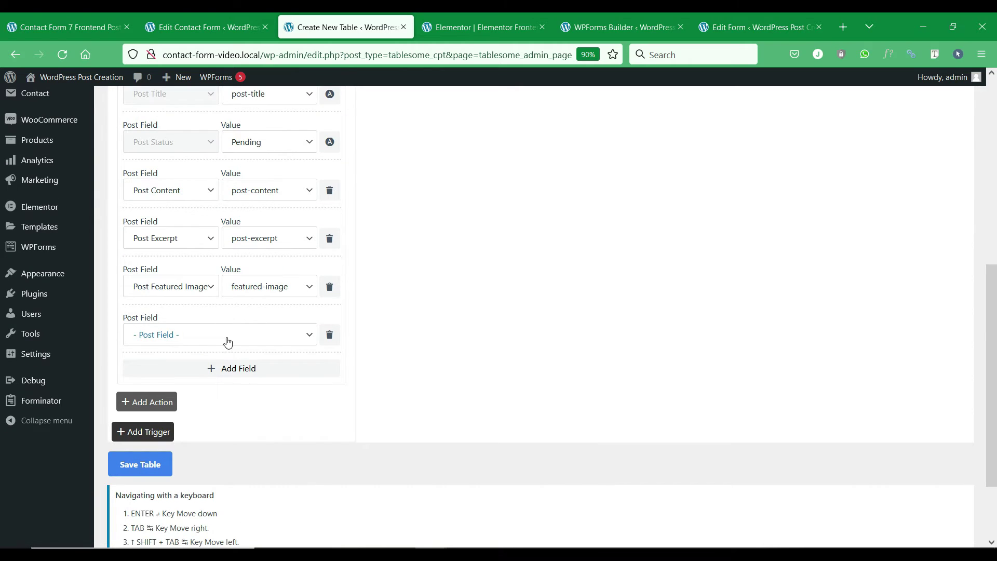
left_click(226, 340)
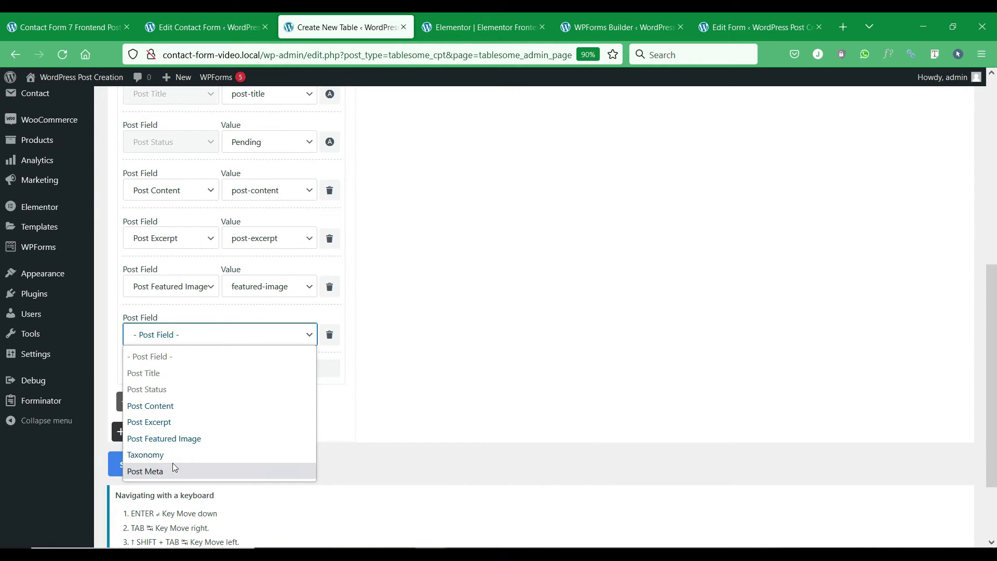
left_click(156, 455)
left_click(271, 334)
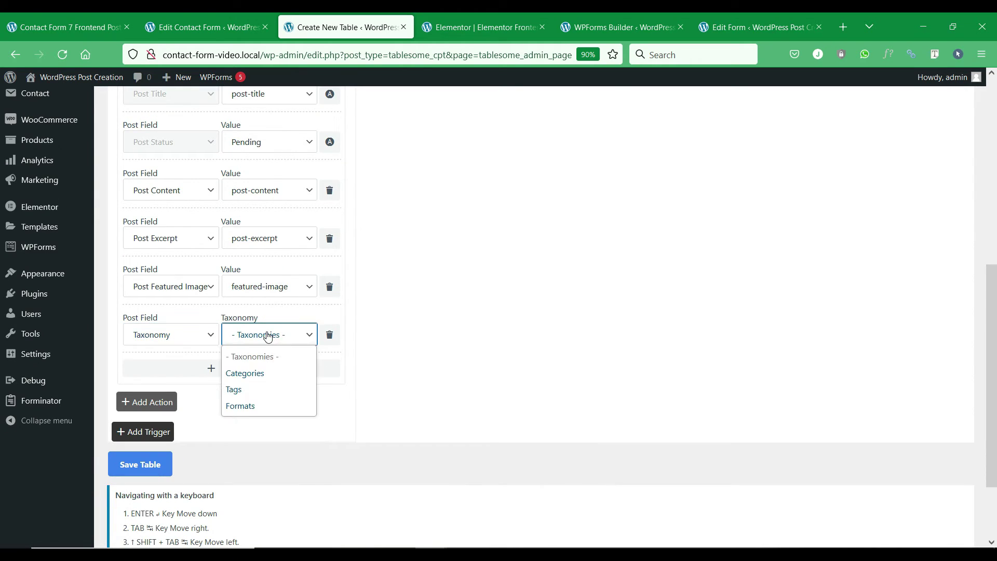
left_click(263, 372)
left_click(280, 334)
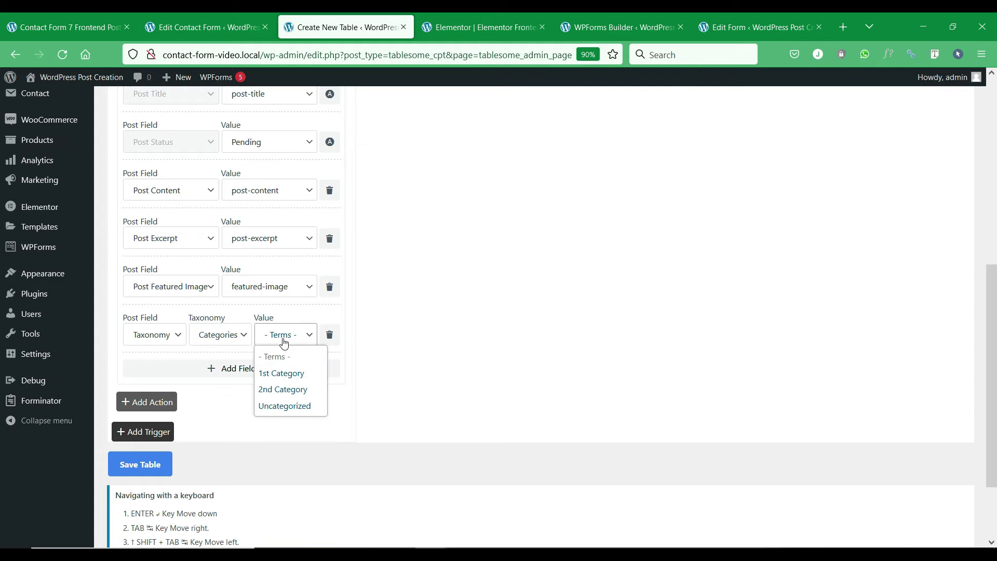
left_click(283, 373)
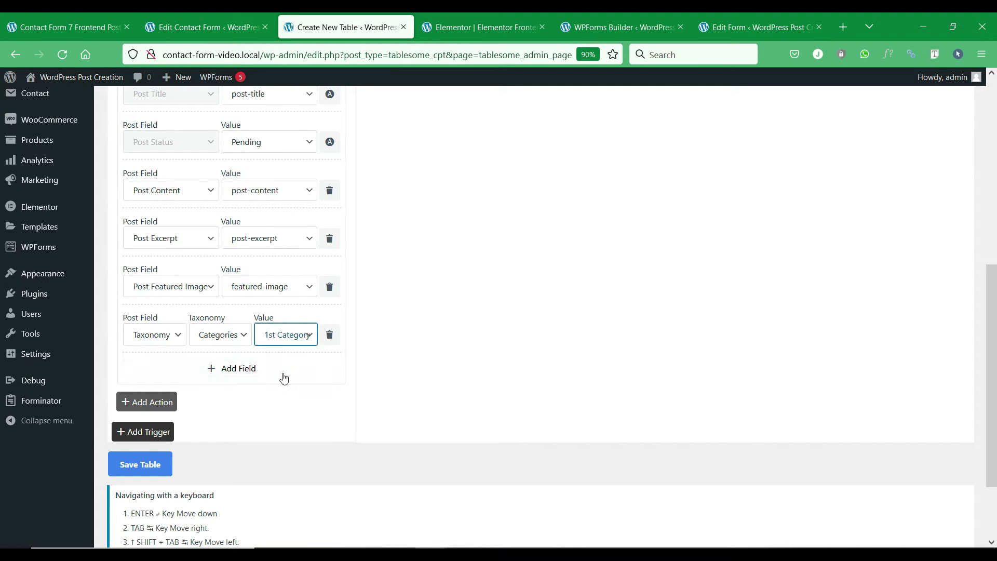
Step: Add another Taxonomy mapping for Tags with Tag2 as the assigned term
left_click(229, 369)
left_click(200, 388)
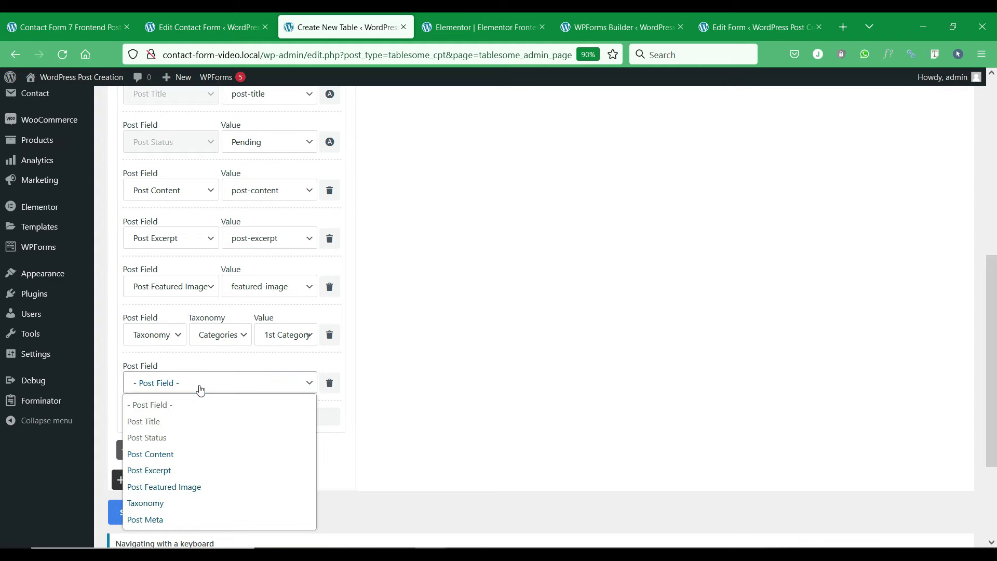
left_click(167, 502)
left_click(246, 396)
left_click(242, 435)
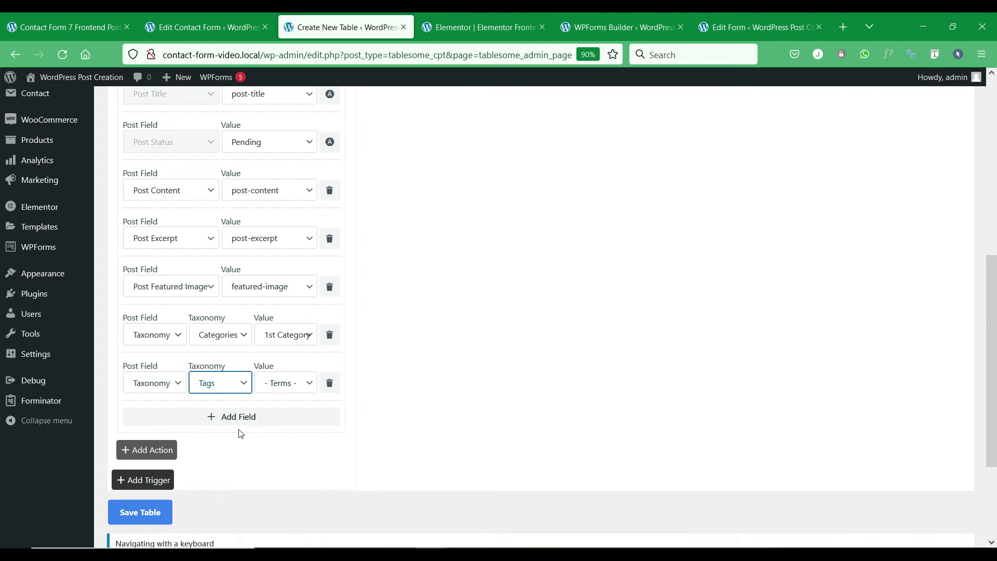
left_click(283, 388)
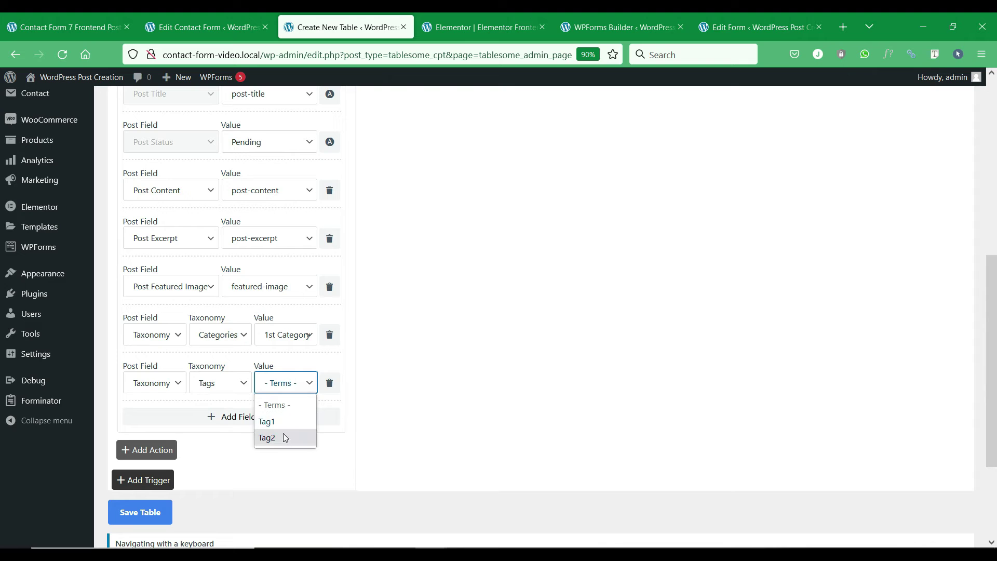
left_click(285, 436)
Step: Add a Post Meta field to the Add Post mapping and open its Meta Key for entry
left_click(233, 415)
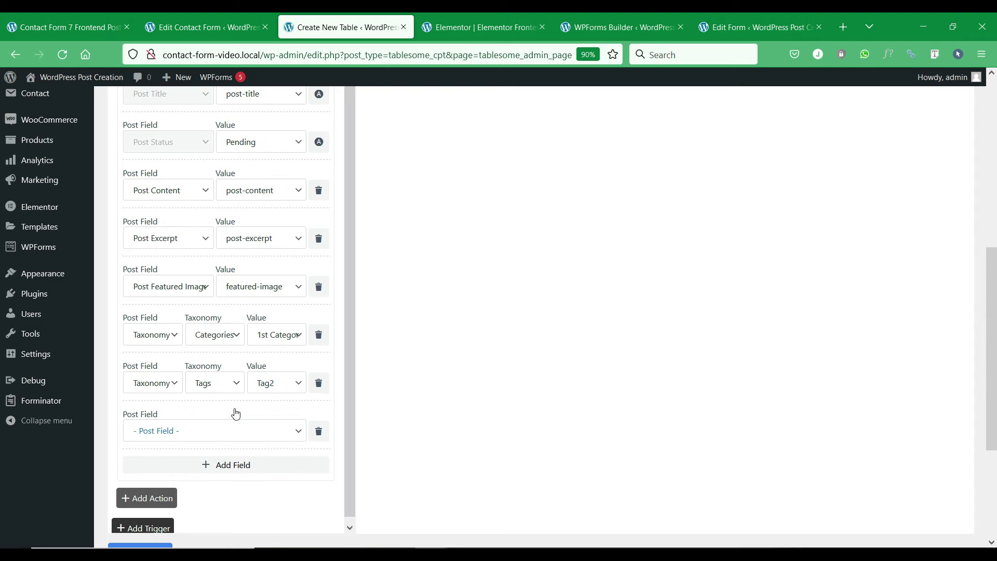
left_click(213, 437)
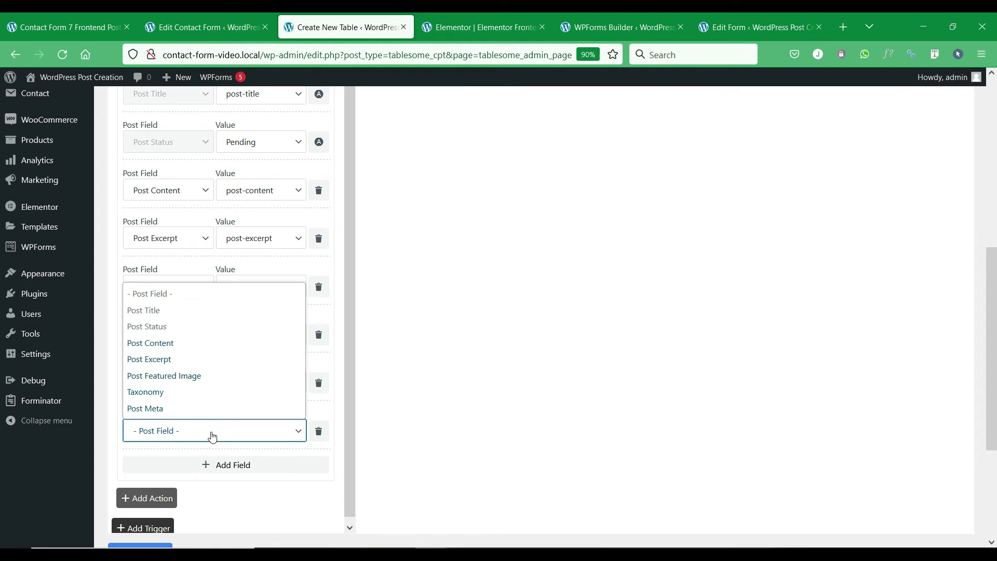
left_click(208, 408)
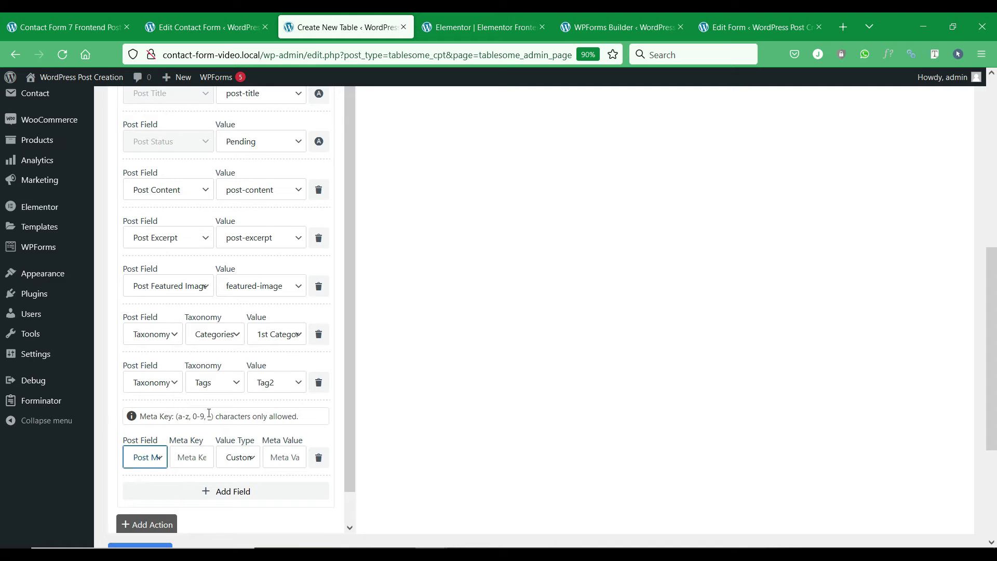
scroll(208, 413, "down", 1)
left_click(193, 425)
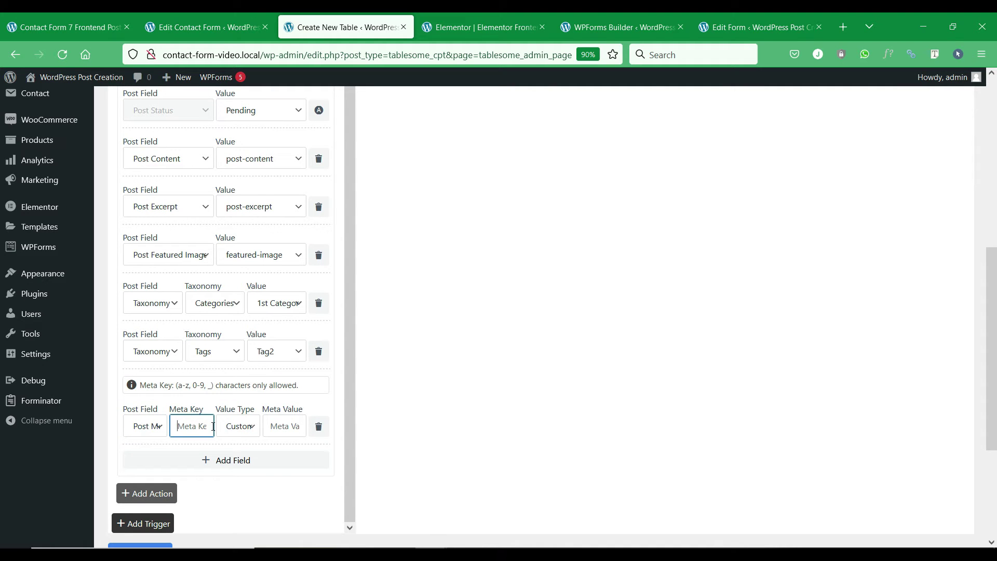
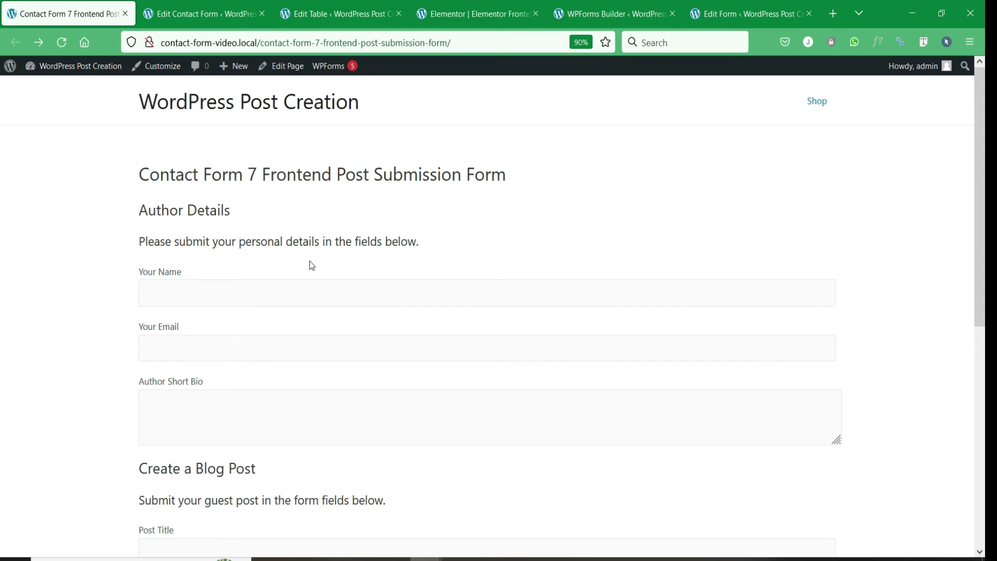
Step: Fill in the author's name, email and a short greeting bio on the Contact Form 7 frontend post submission form
type("John Doe")
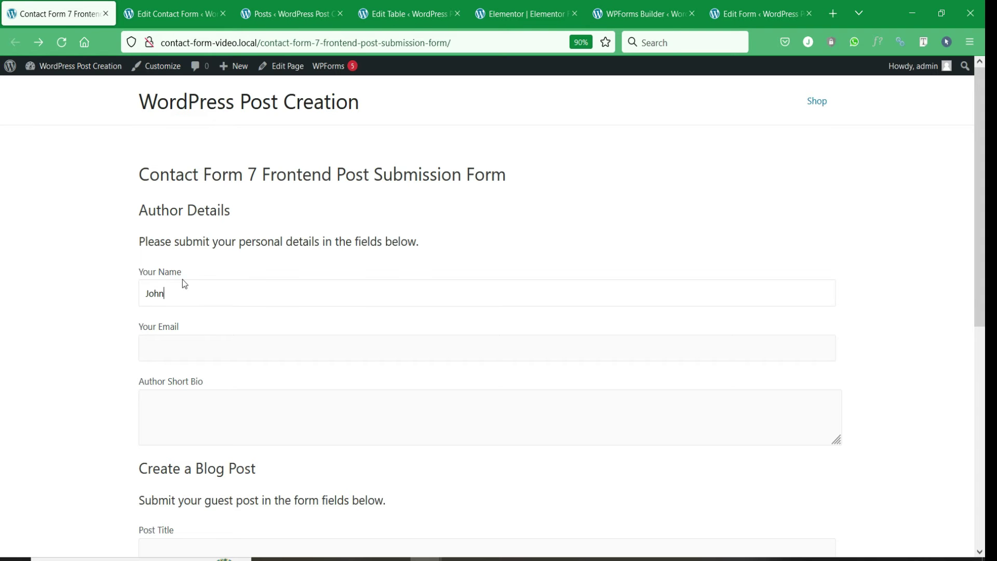
left_click(162, 337)
type("johndoe@test.com")
key("Tab")
scroll(164, 338, "down", 2)
type("I am John!")
left_click(143, 342)
type("Hi,")
Step: Enter the post title "Frontend post" and the content "This post is submitted from the frontend submission form."
scroll(192, 220, "down", 5)
left_click(192, 220)
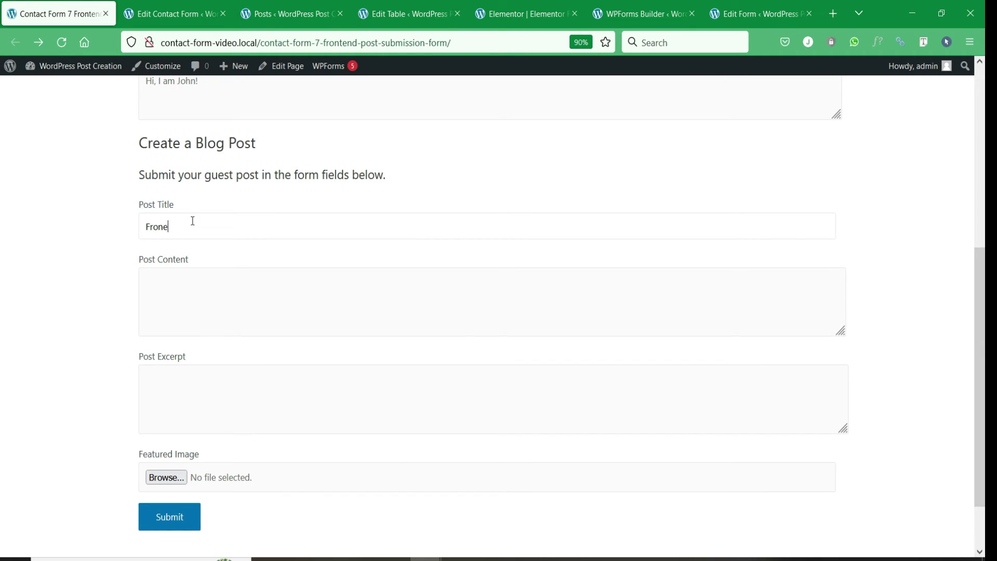
left_click(214, 297)
type("This post is sbu")
key("BackSpace")
key("BackSpace")
type("usmit")
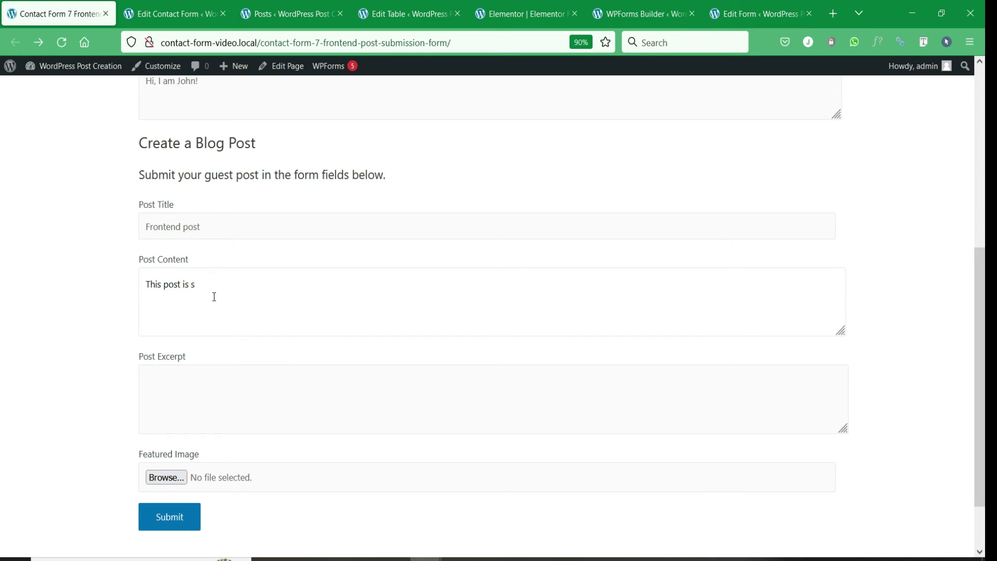
type("tted from the frontend submission for")
Step: Copy the whole Post Content text into the Post Excerpt field
key("ctrl+a")
key("ctrl+c")
left_click(187, 378)
key("ctrl+v")
Step: Attach "Using Contact Form 7 for Post Creation.jpg" as the featured image and submit the form
scroll(163, 408, "down", 3)
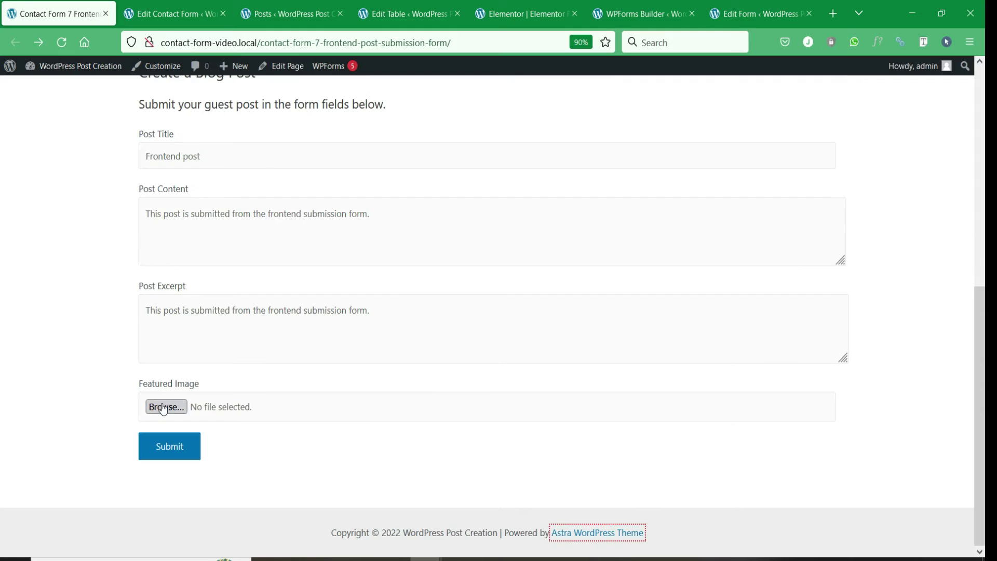
left_click(165, 407)
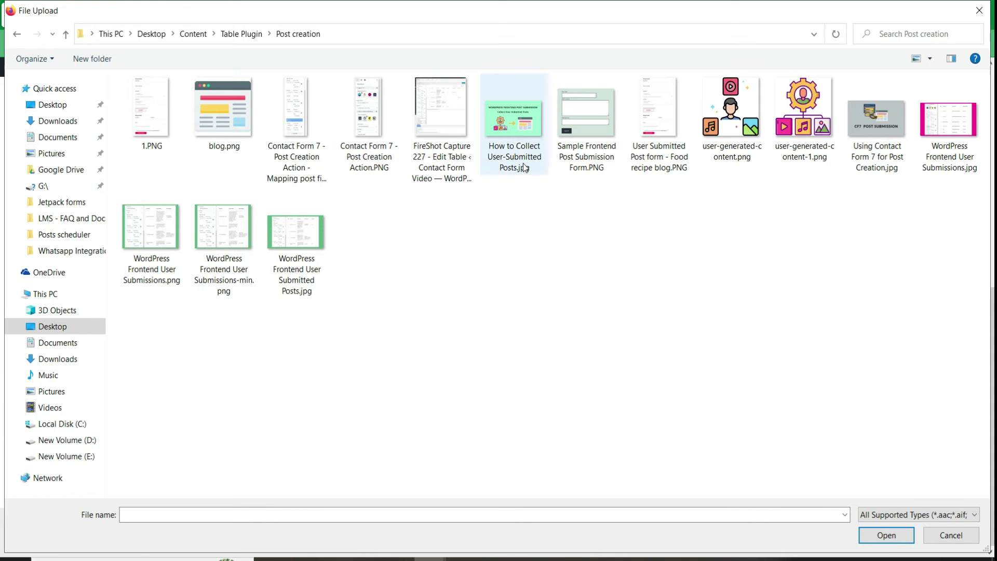
left_click(875, 154)
double_click(875, 154)
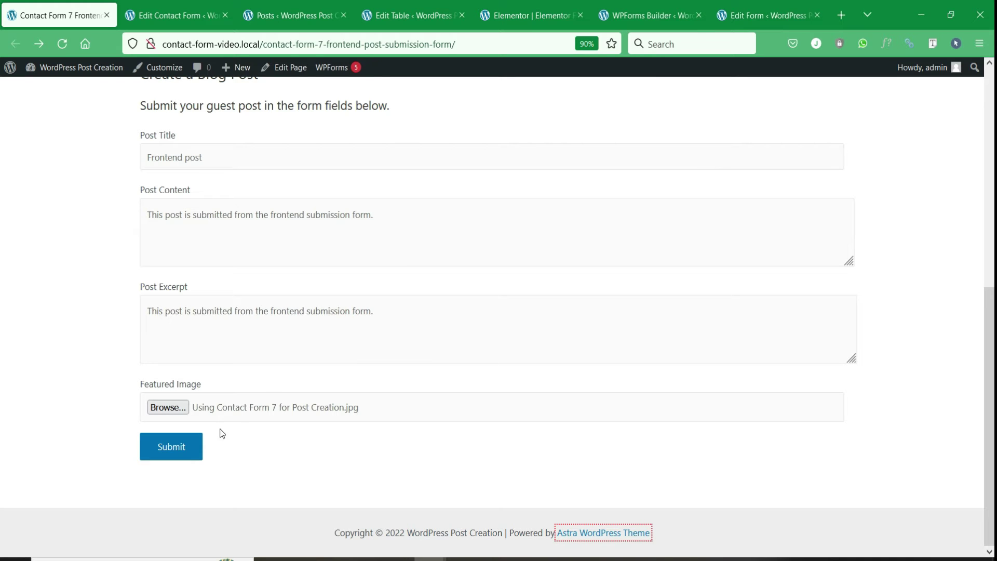
left_click(190, 447)
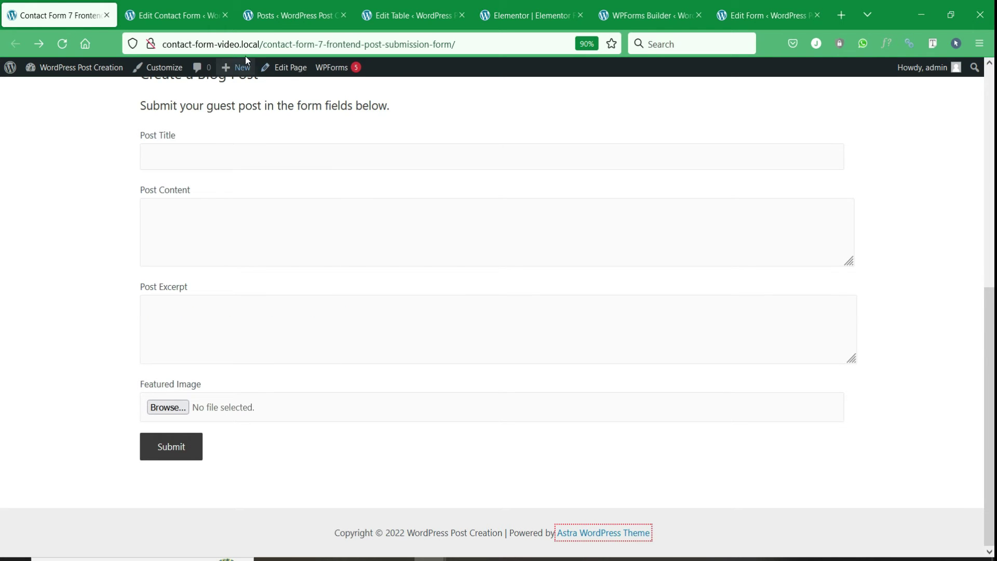
Step: Refresh the WordPress Posts list and open the pending "Frontend post" in the editor
left_click(261, 15)
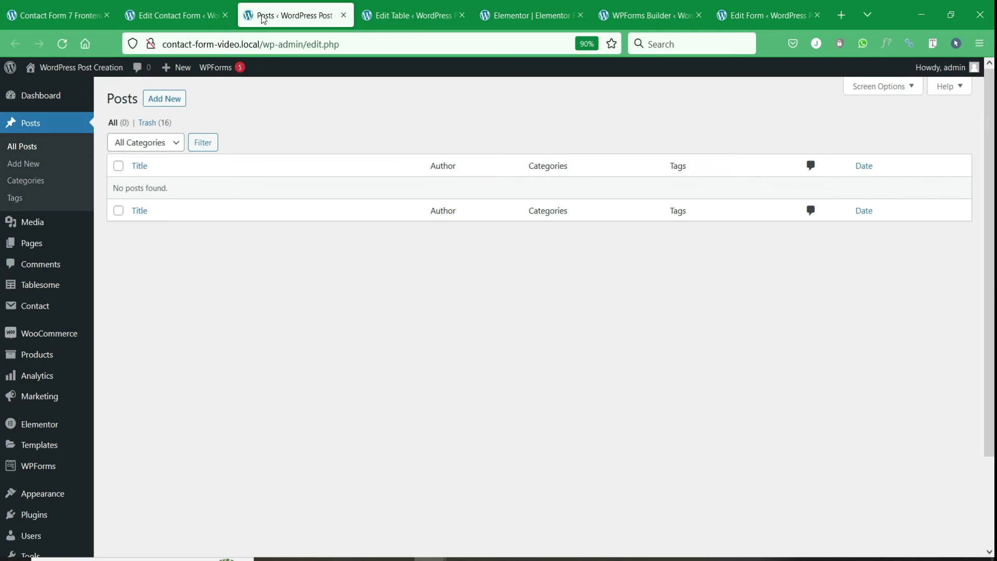
right_click(319, 144)
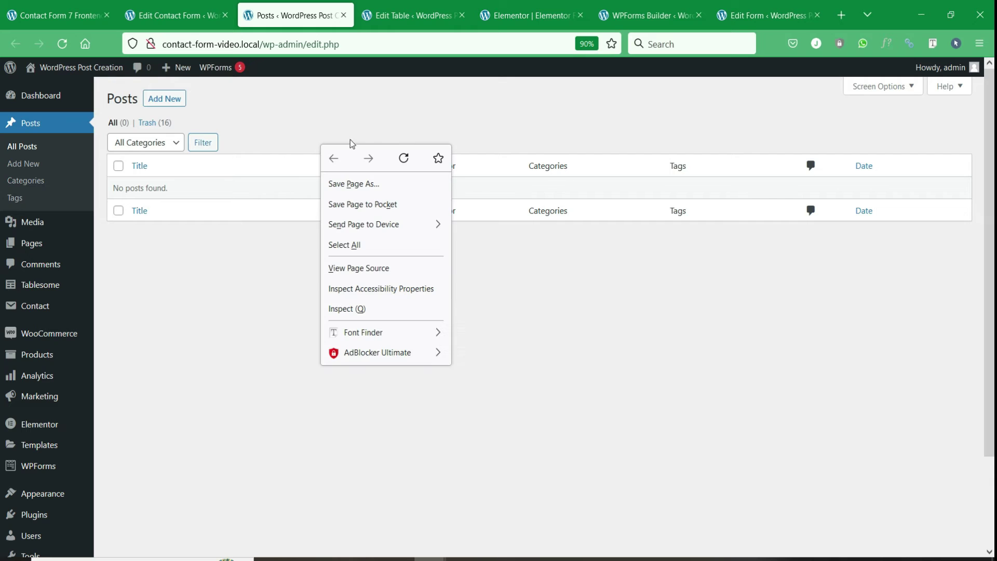
left_click(403, 159)
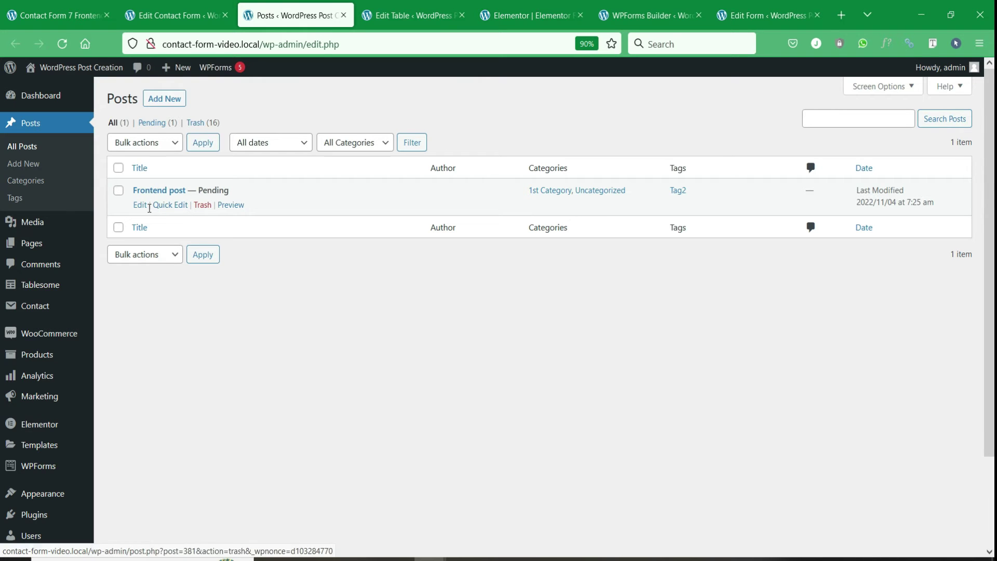
left_click(141, 210)
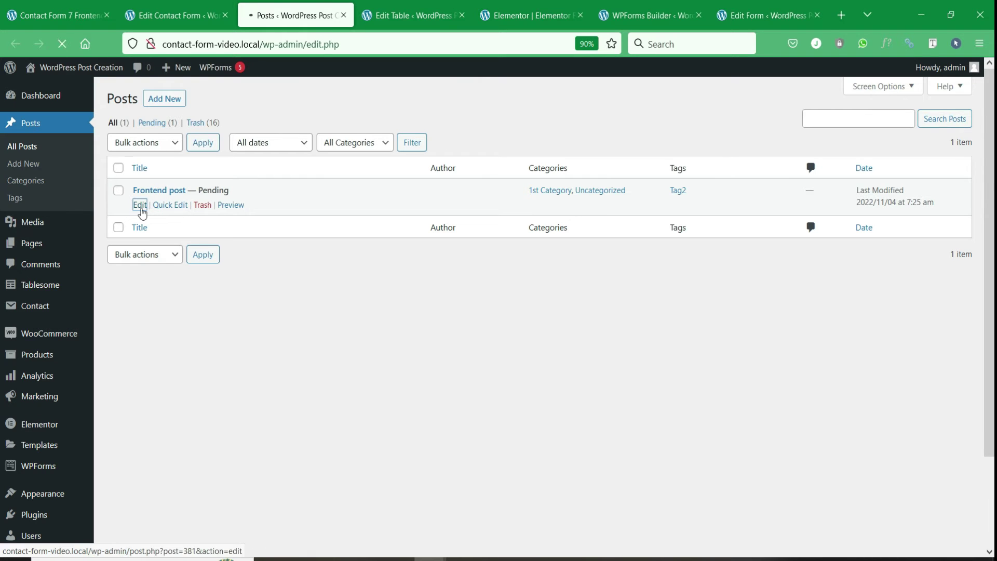
left_click(244, 213)
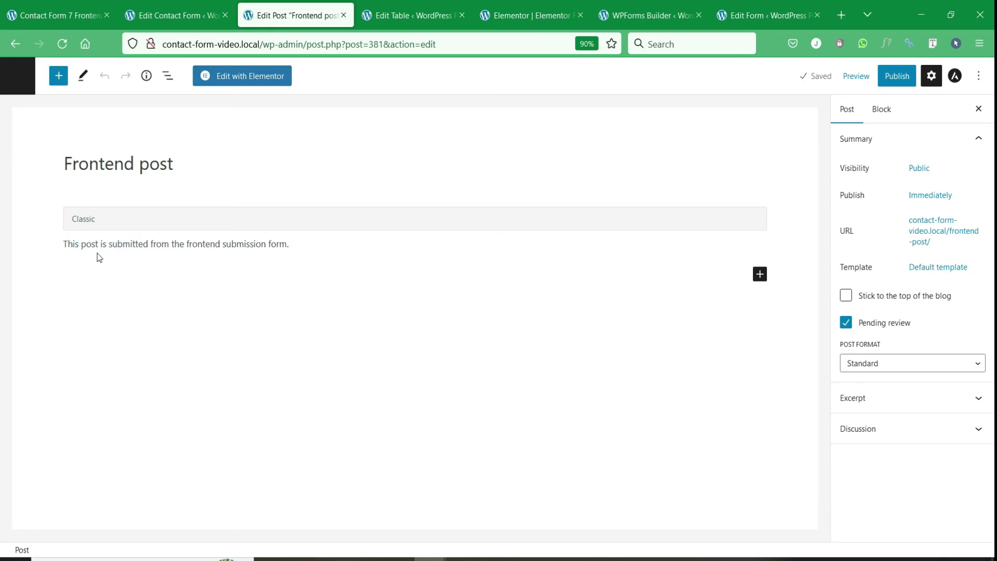
Step: Check the excerpt of the "Frontend post" in the post settings
left_click(976, 398)
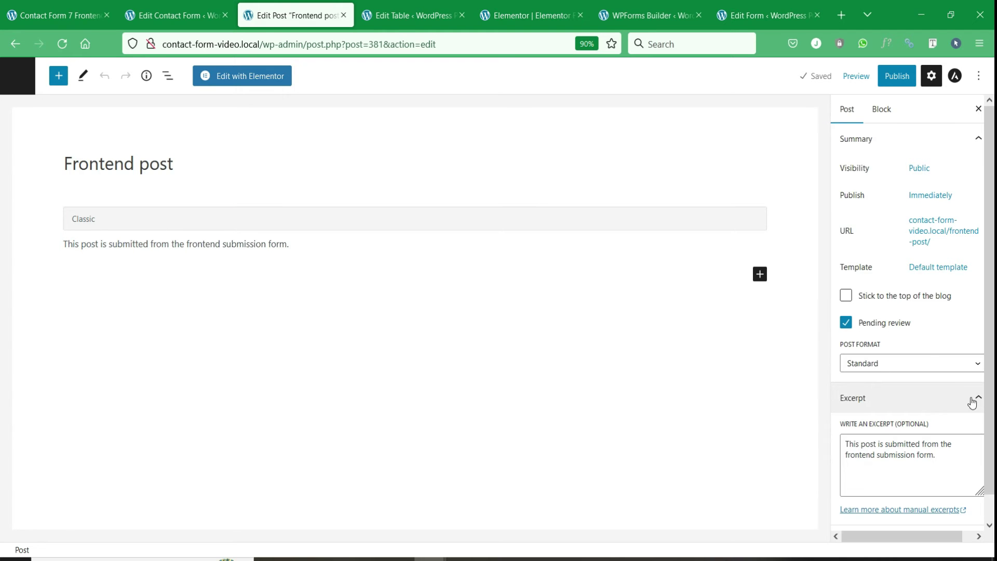
scroll(934, 445, "down", 1)
scroll(934, 445, "up", 1)
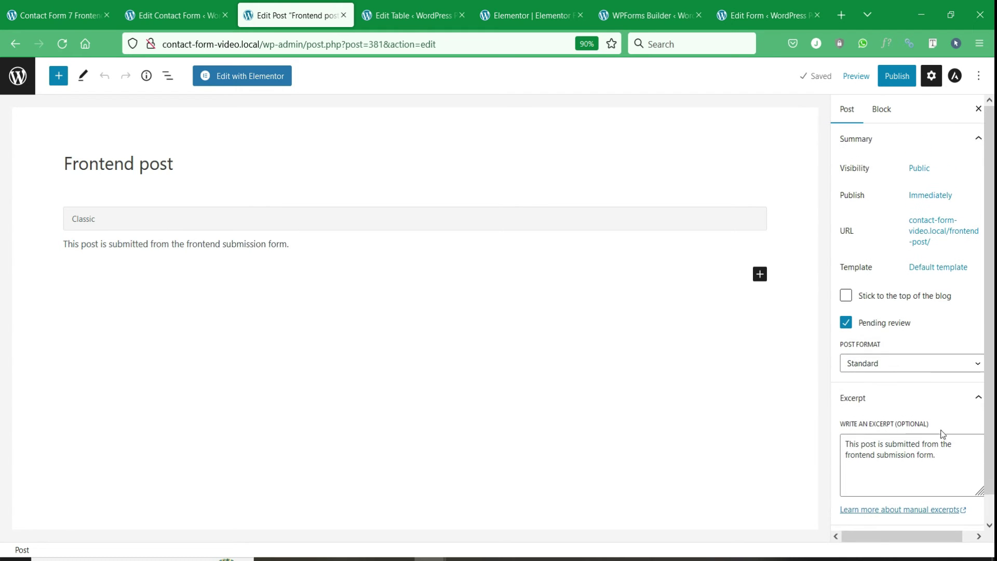
left_click(963, 397)
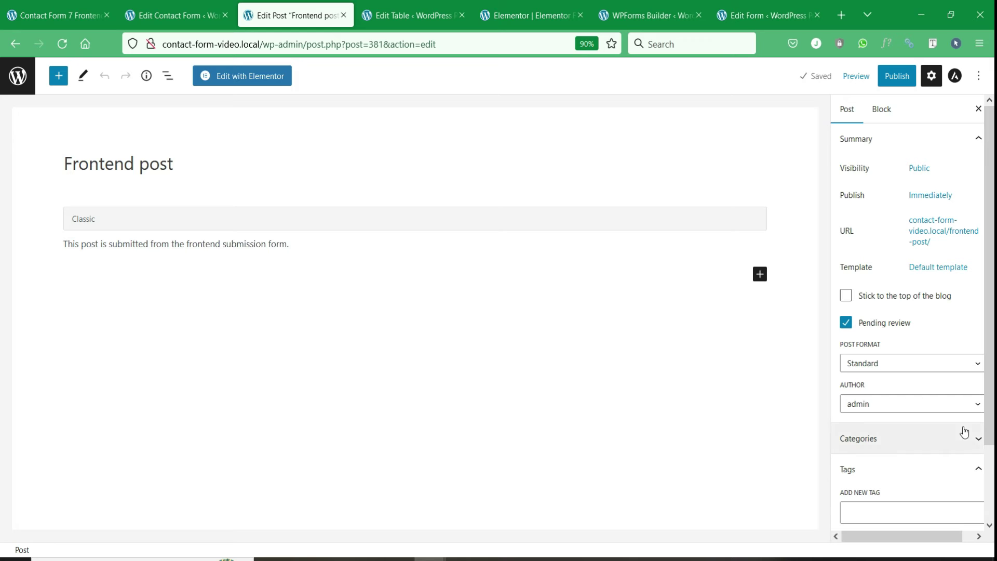
Step: Check the categories, tags and featured image assigned to the "Frontend post"
scroll(936, 447, "down", 4)
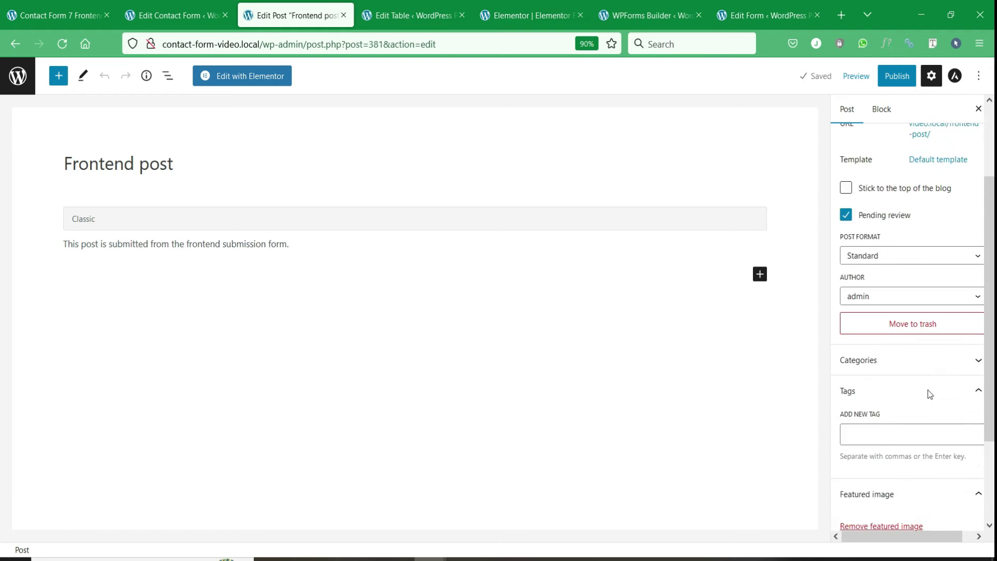
left_click(926, 283)
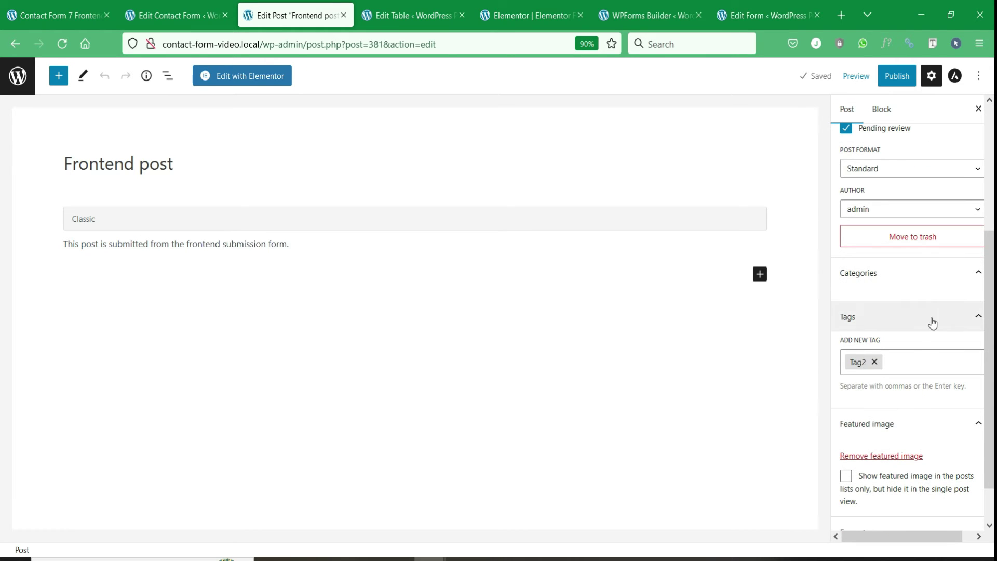
left_click(932, 319)
left_click(936, 313)
left_click(937, 311)
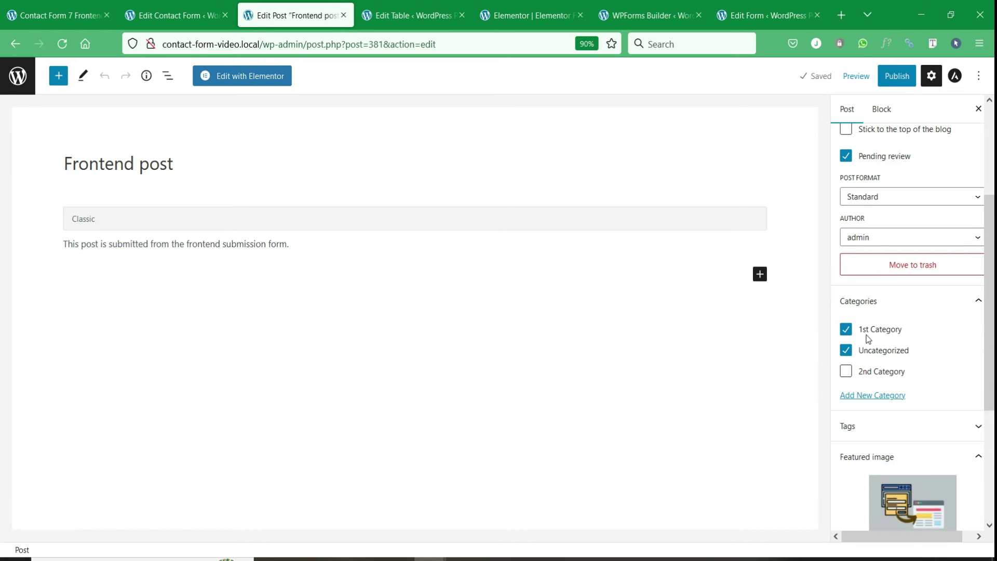
left_click(904, 300)
scroll(867, 408, "down", 1)
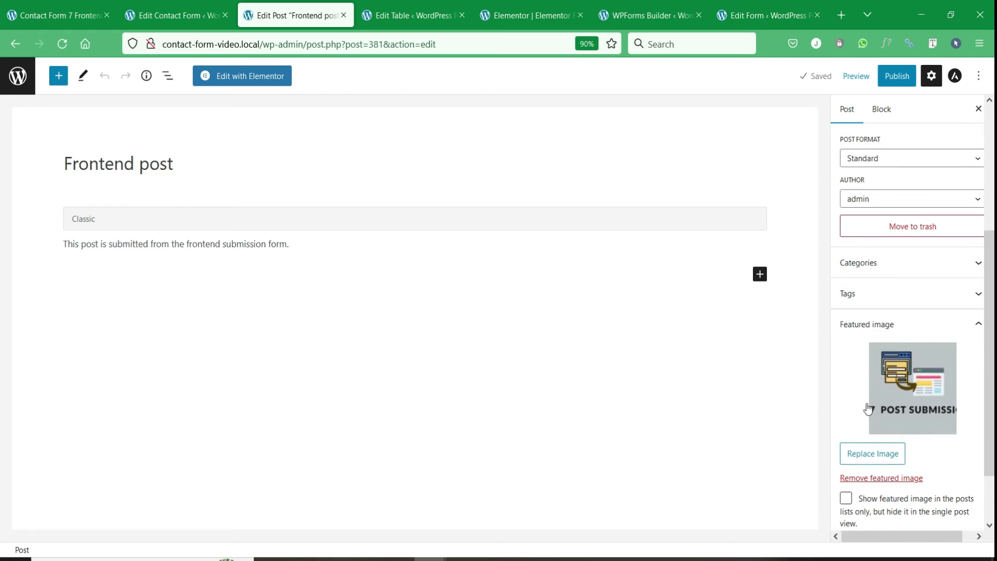
scroll(912, 351, "down", 2)
scroll(902, 329, "up", 6)
Step: Preview the "Frontend post" in a new tab, look through the page and return to the editor
left_click(856, 76)
left_click(799, 180)
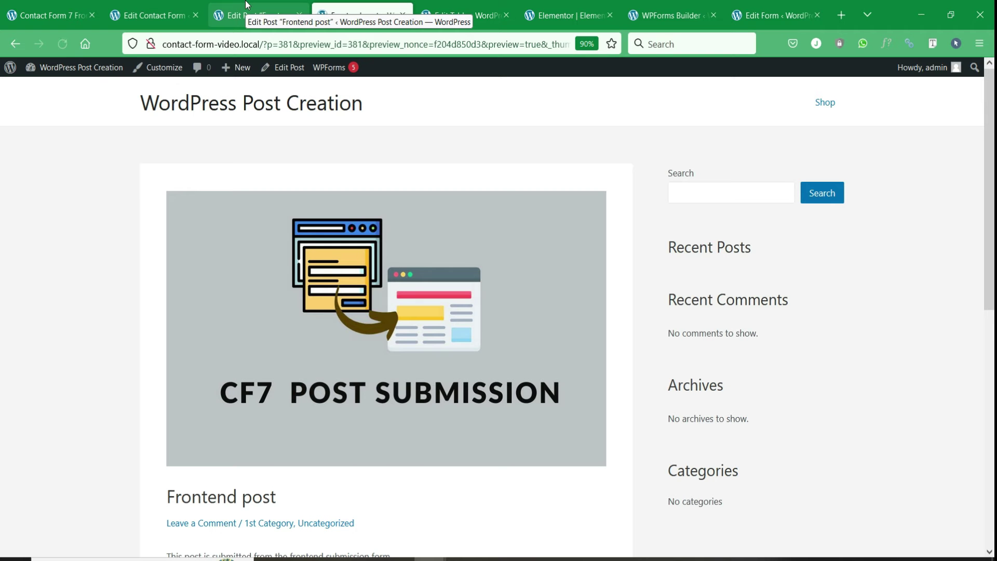
scroll(314, 170, "down", 3)
scroll(316, 173, "up", 3)
left_click(275, 6)
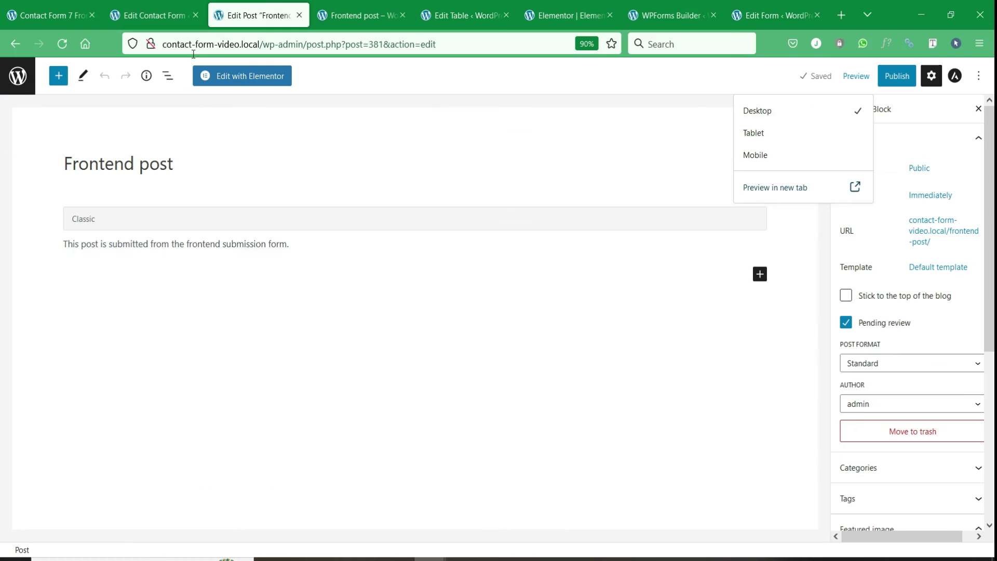
left_click(538, 339)
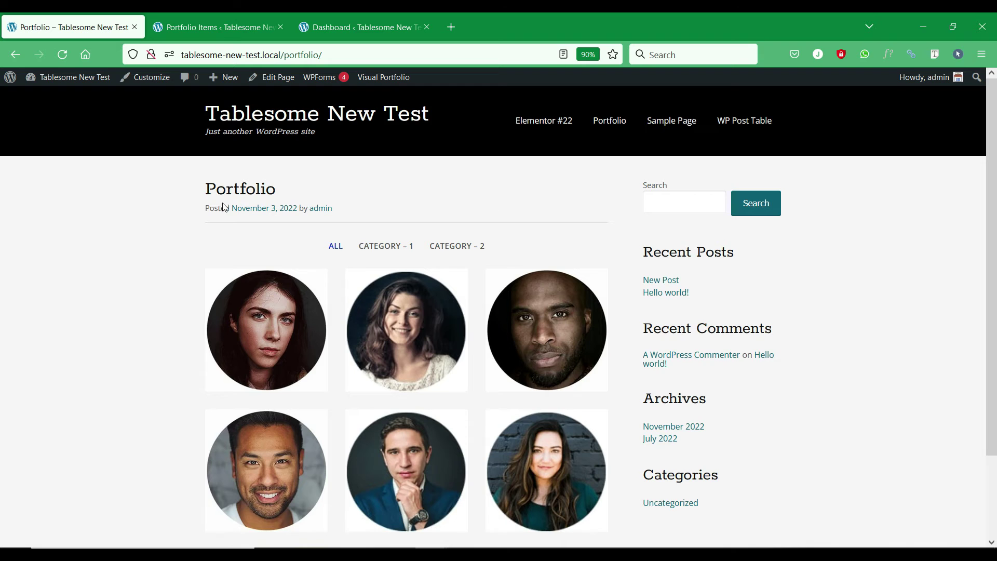
Step: Look through the Tablesome New Test site's Portfolio page, filtering its items by Category – 1 and Category – 2
scroll(223, 207, "down", 4)
scroll(223, 208, "up", 4)
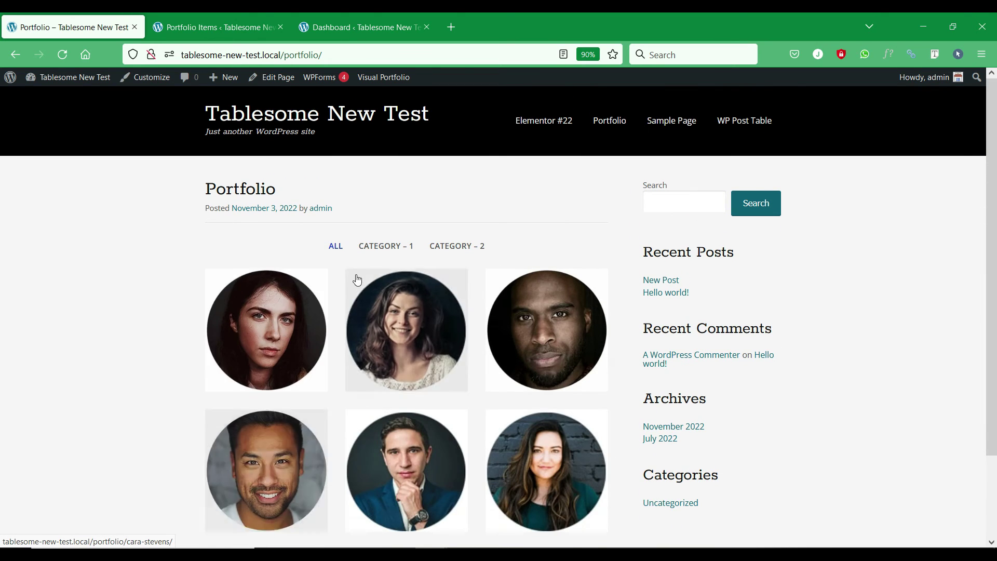
left_click(378, 251)
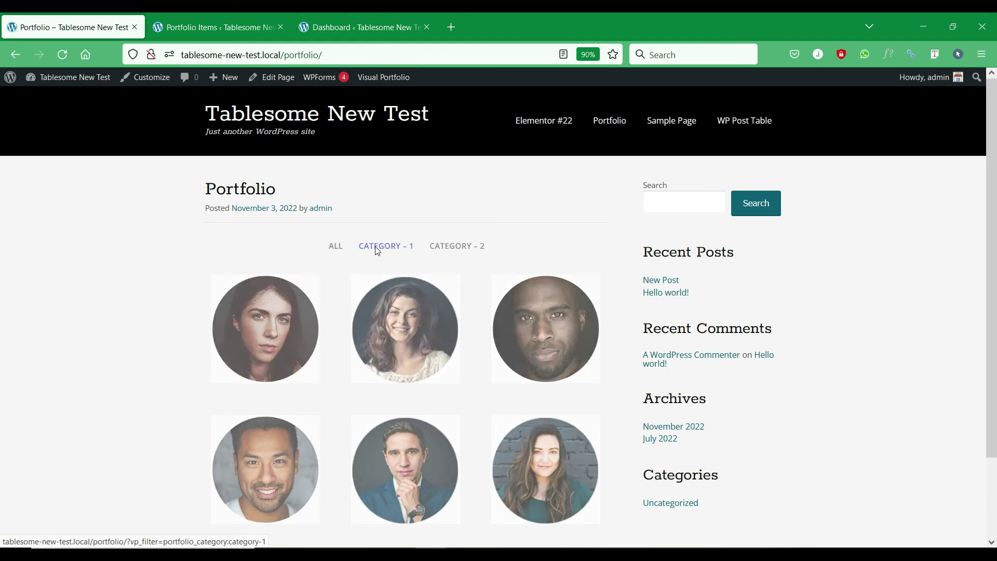
left_click(451, 249)
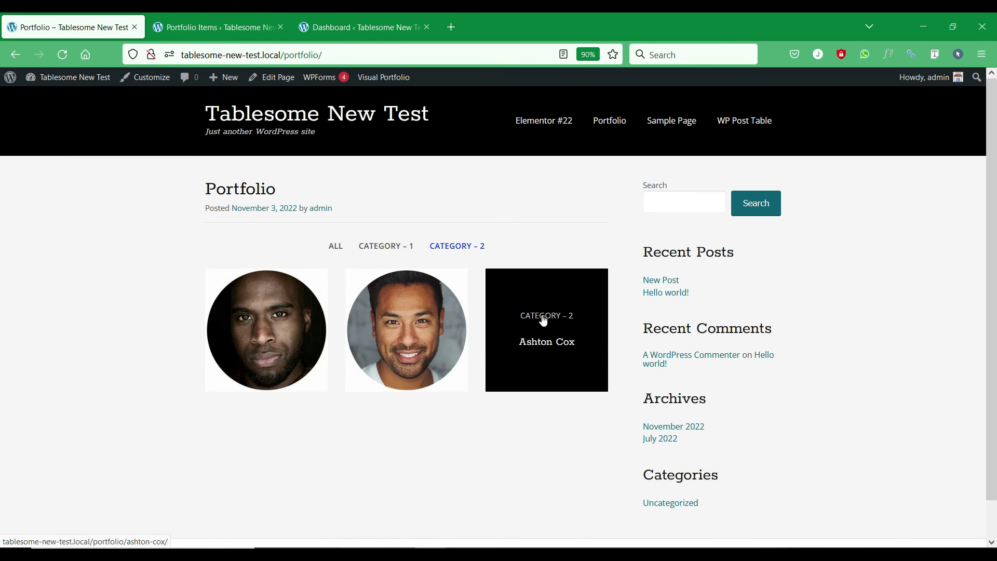
Step: Open the third Category – 2 portfolio item and the second Category – 1 portfolio item in new tabs
right_click(544, 320)
left_click(569, 326)
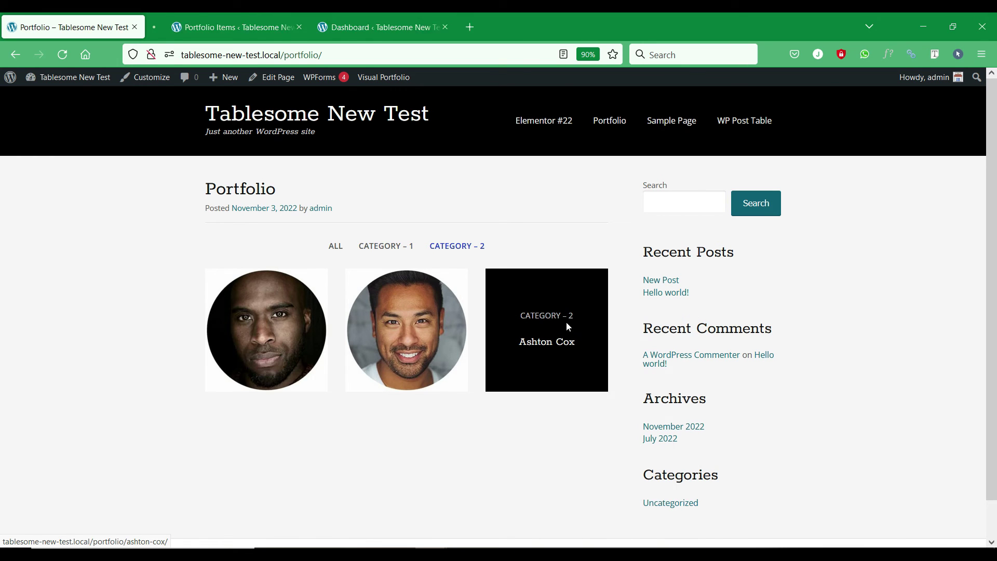
left_click(395, 249)
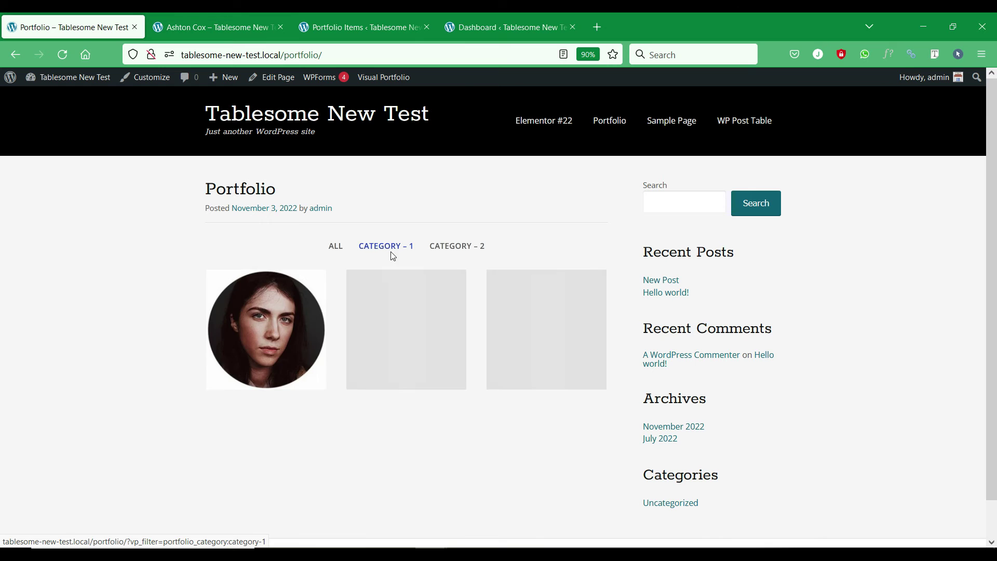
right_click(416, 303)
left_click(450, 312)
Step: Review the content, category and tag on the two opened portfolio item pages
left_click(222, 18)
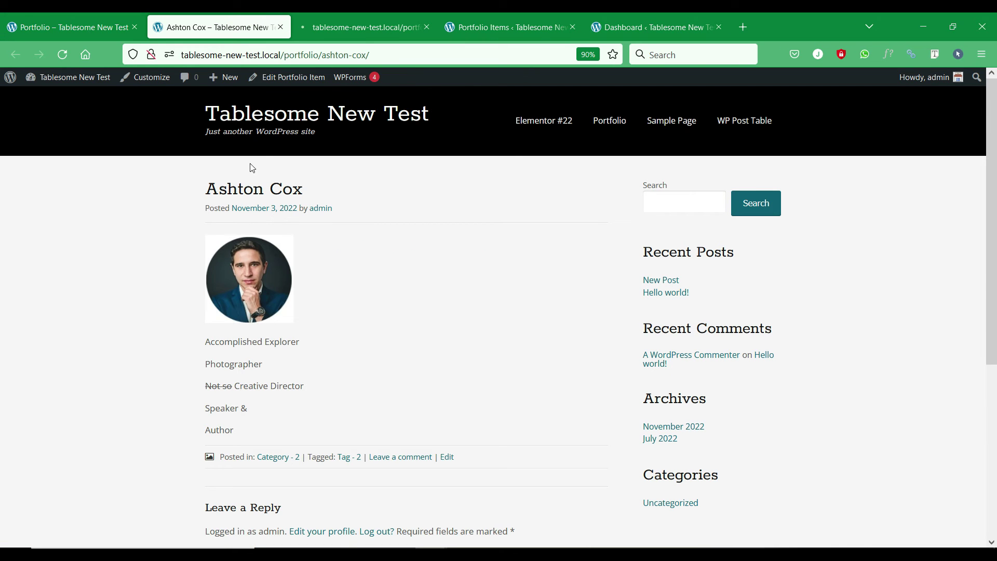
scroll(273, 280, "down", 3)
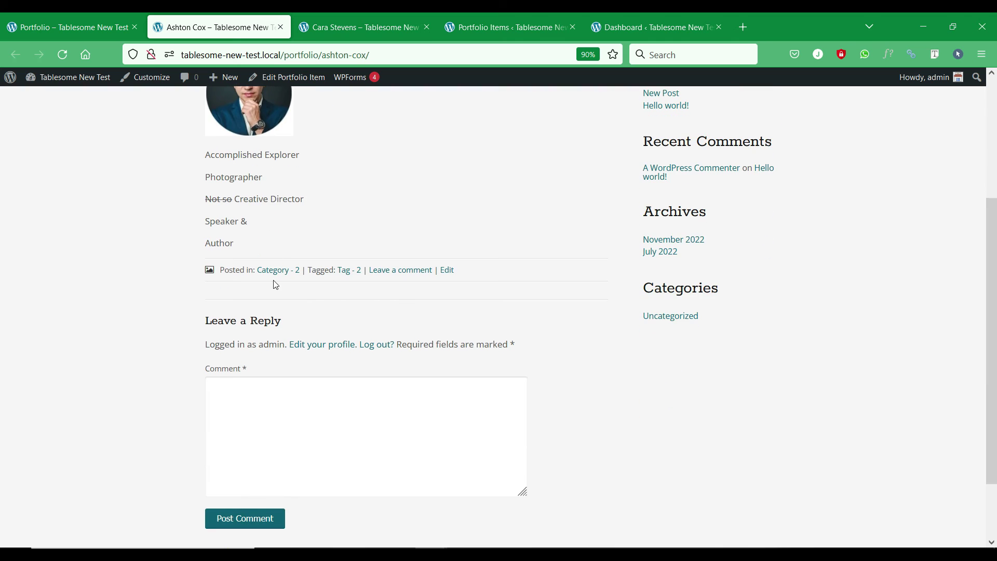
scroll(273, 282, "down", 1)
scroll(274, 283, "up", 4)
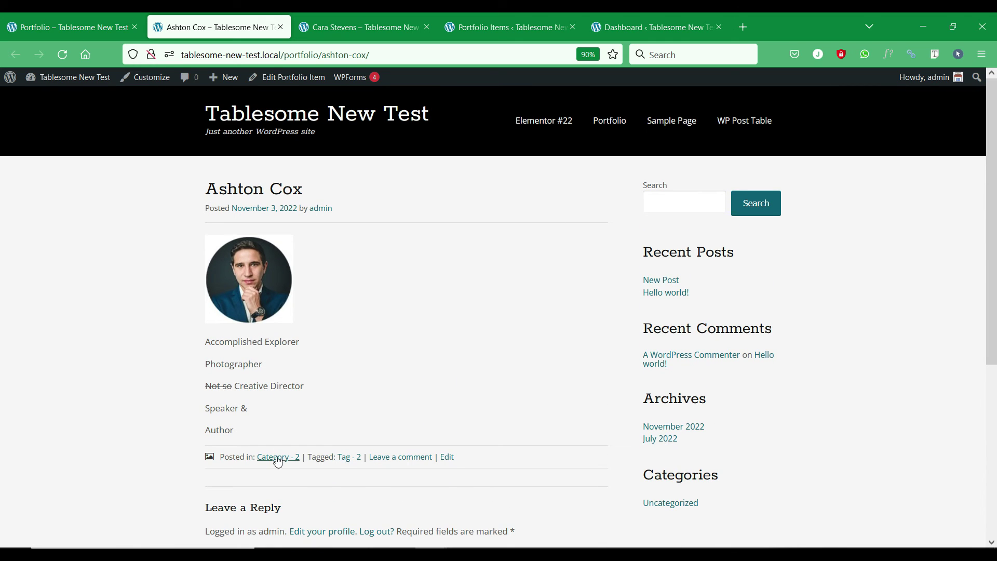
left_click(321, 18)
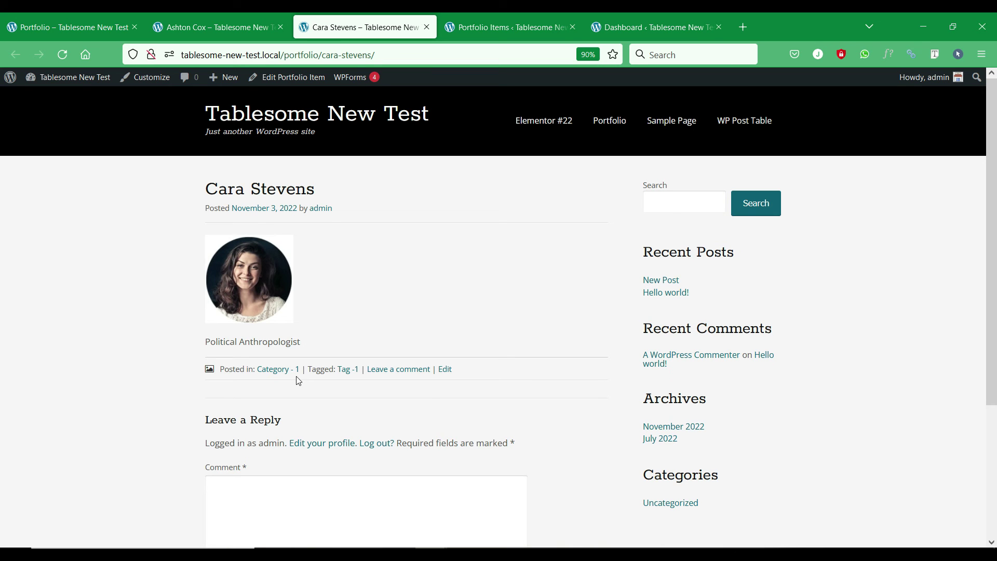
Step: Open the last entry of the admin Portfolio Items list for editing in a new tab and review its fields
left_click(490, 23)
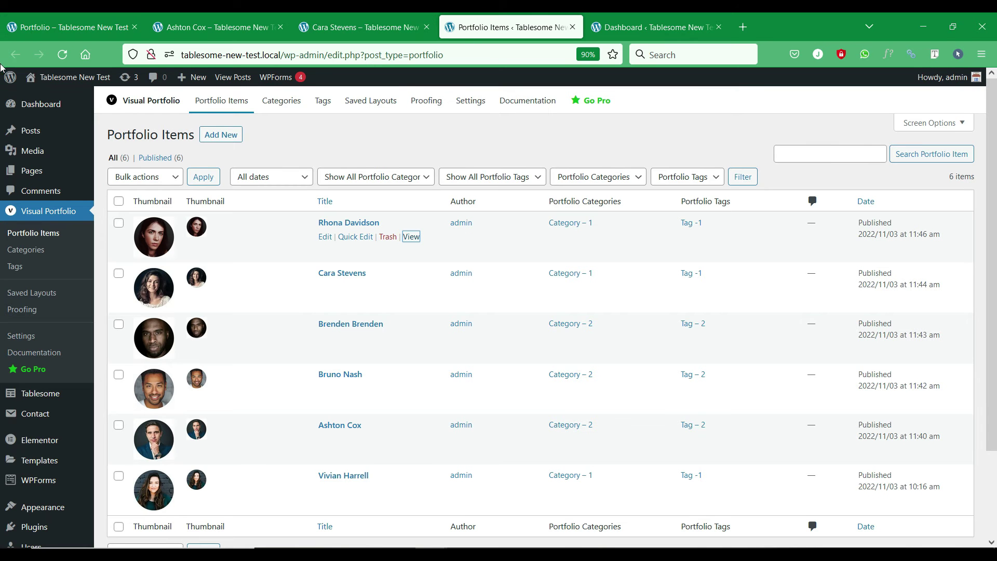
scroll(245, 320, "down", 1)
scroll(245, 321, "up", 1)
right_click(325, 489)
left_click(394, 246)
left_click(579, 29)
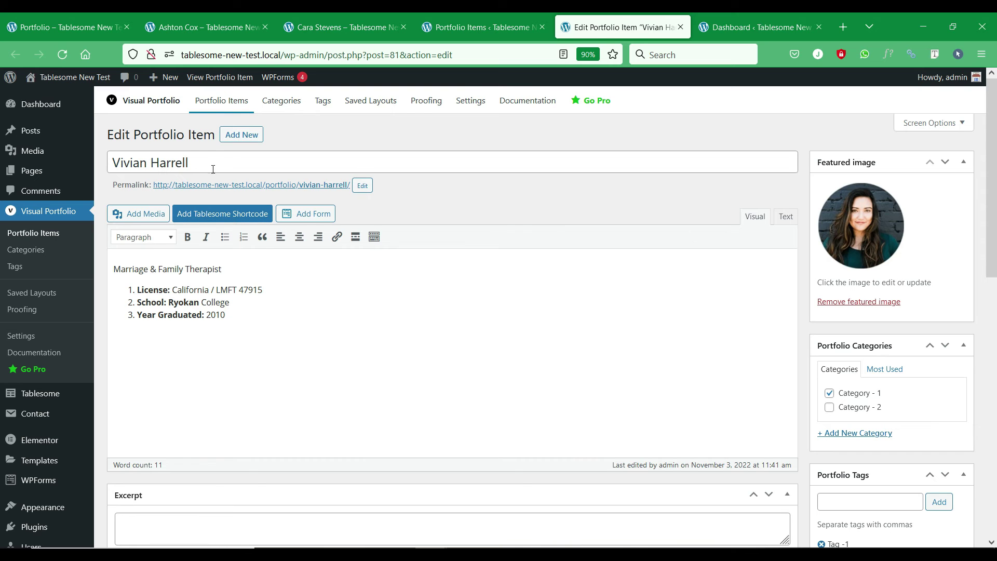
scroll(805, 263, "down", 6)
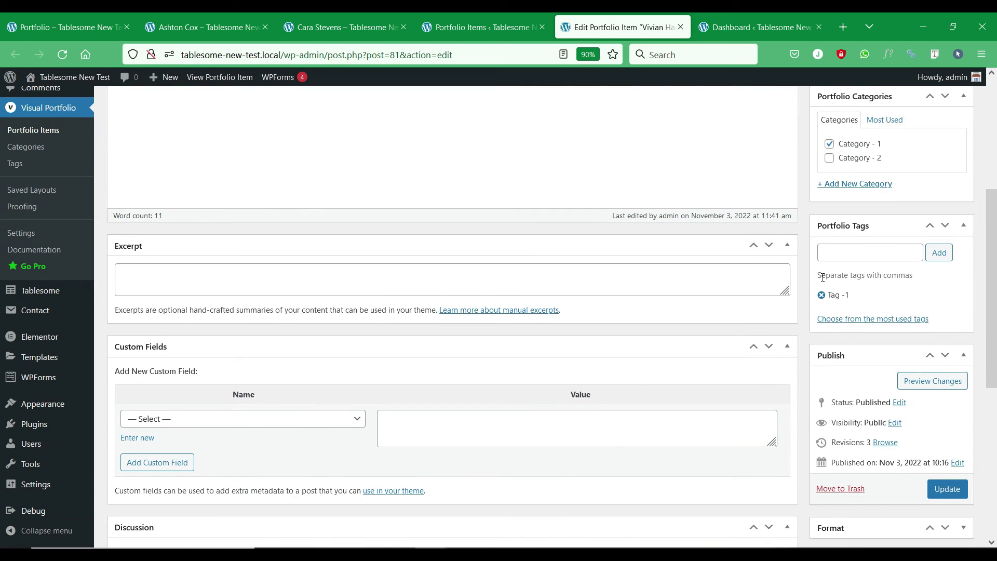
scroll(823, 282, "up", 6)
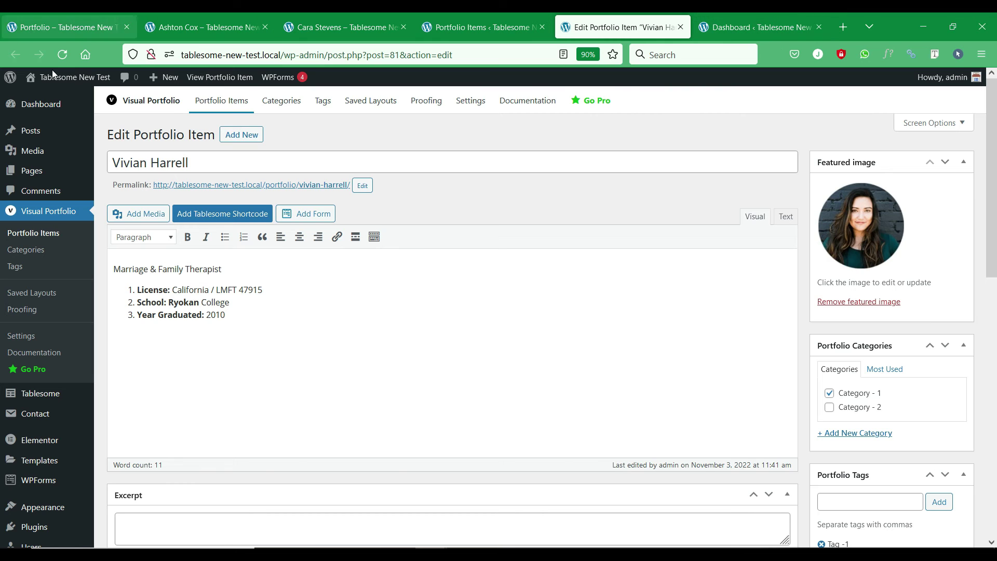
Step: Open "CPT Submission Form" from the dashboard's Contact Forms for editing and review its form template fields
left_click(770, 17)
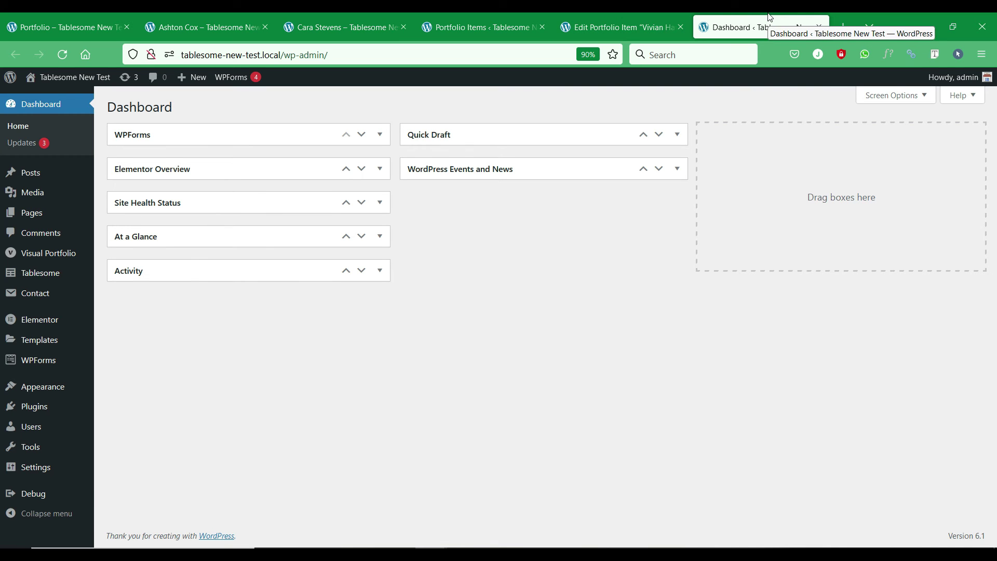
mouse_move(23, 293)
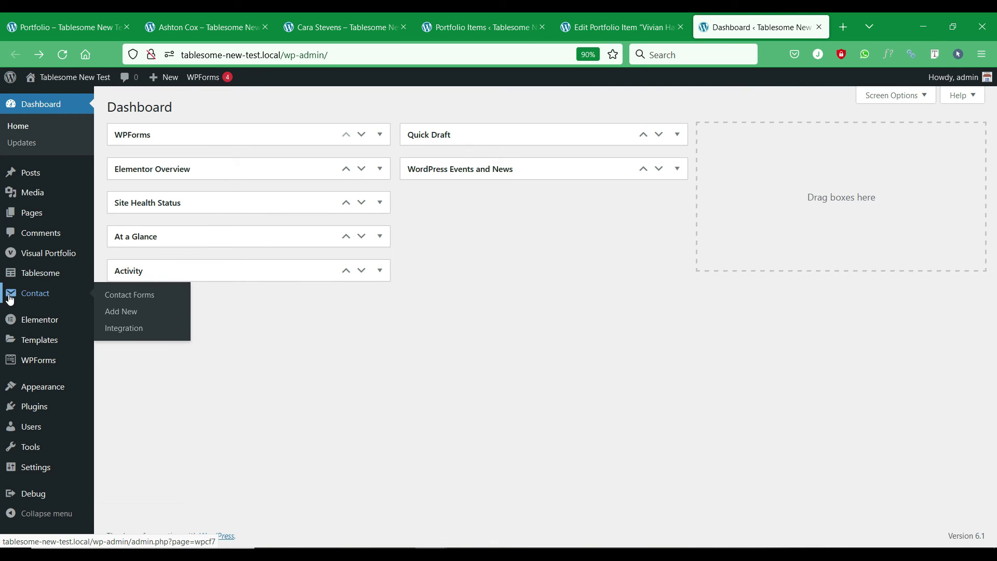
left_click(120, 298)
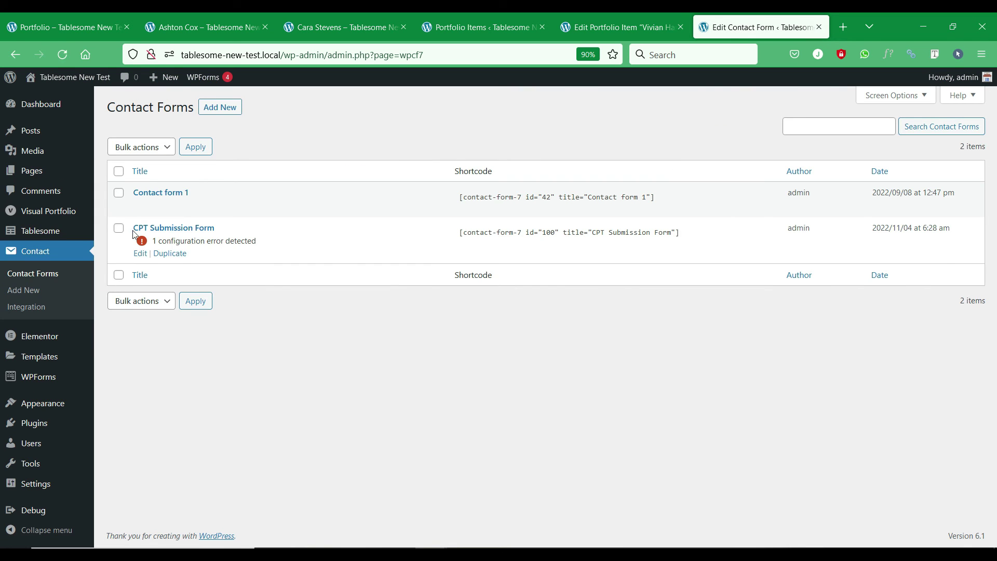
left_click(140, 254)
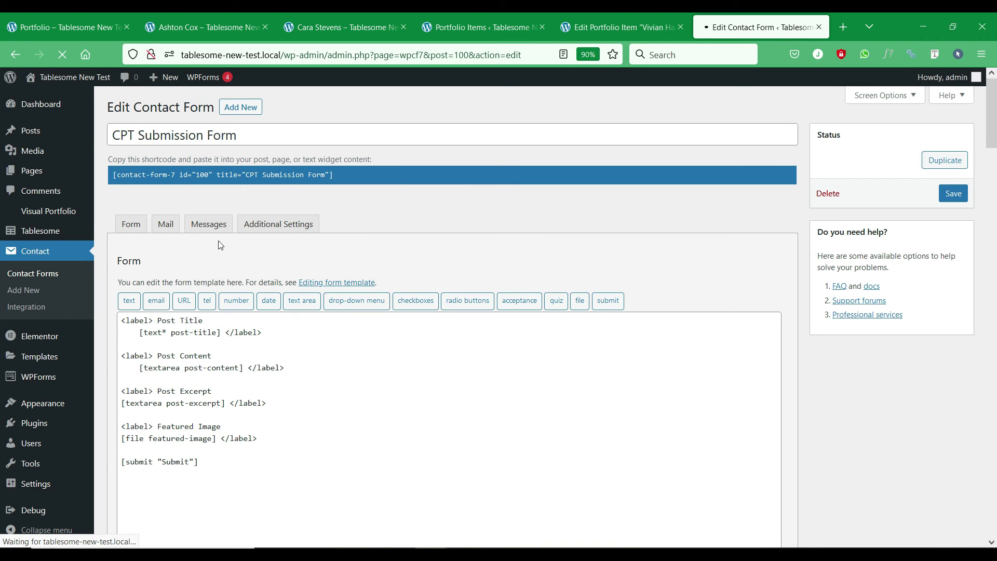
scroll(188, 271, "down", 2)
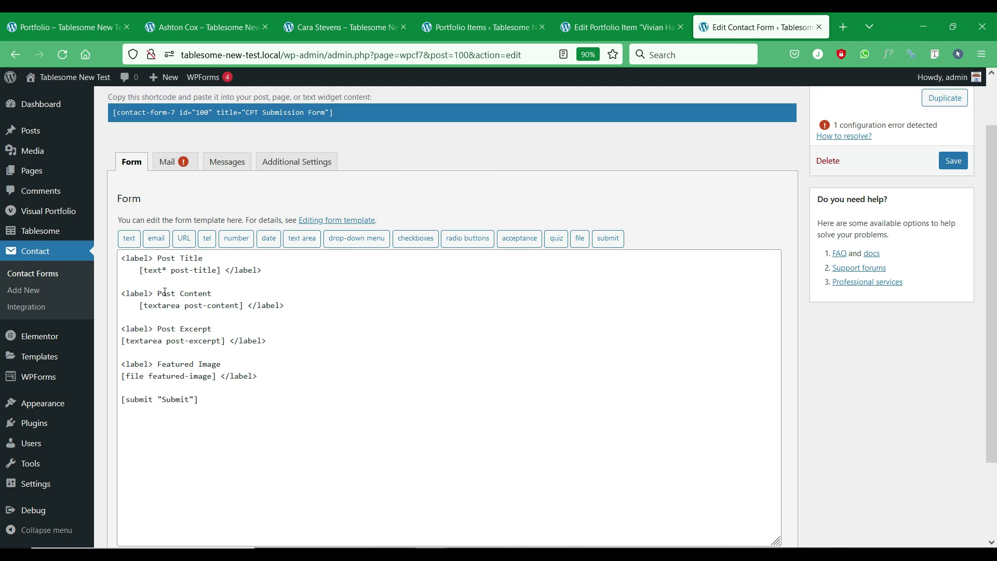
scroll(212, 406, "up", 2)
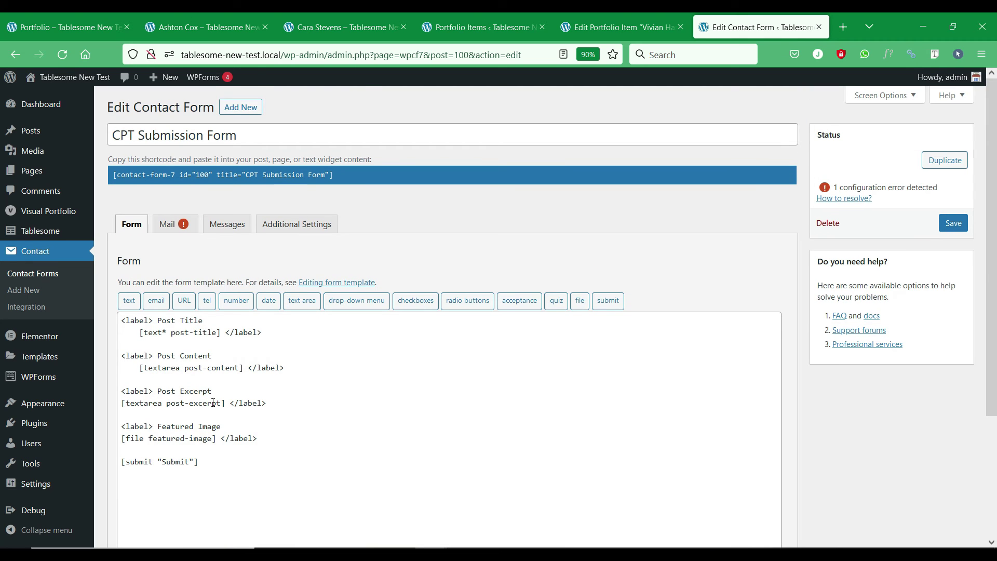
Step: Create a new Tablesome table named "CPT submission workflow"
mouse_move(54, 234)
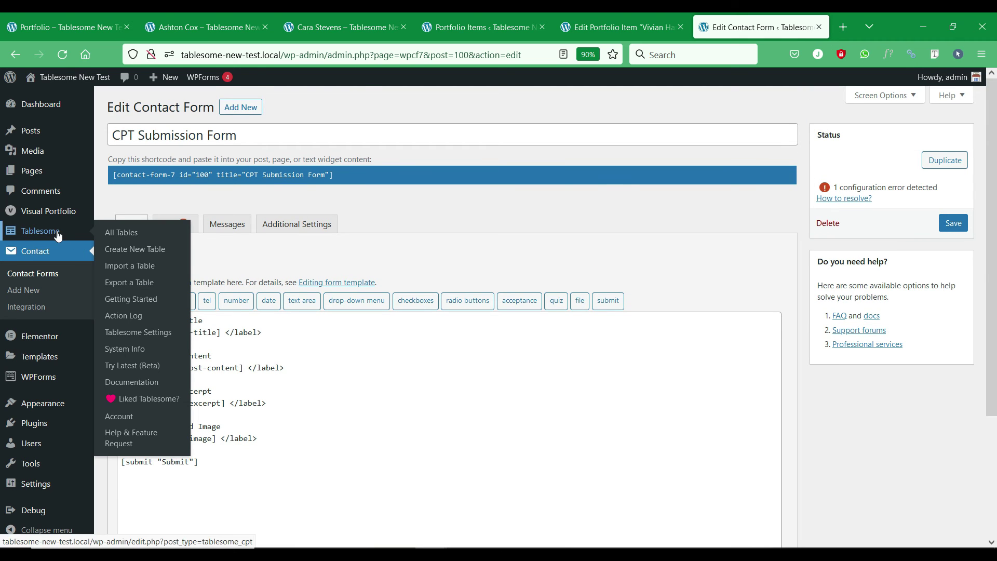
left_click(110, 250)
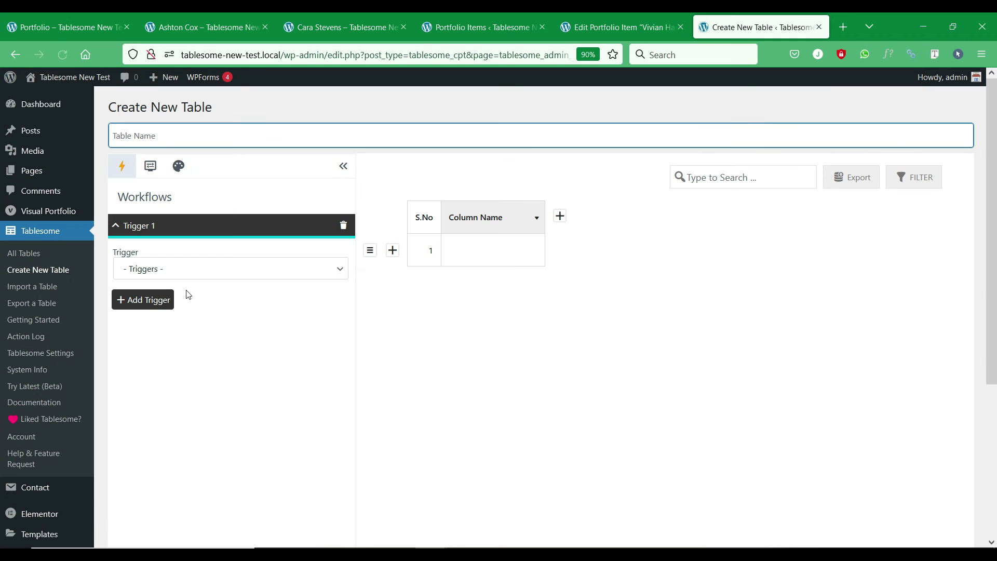
type("CPT submission workflow")
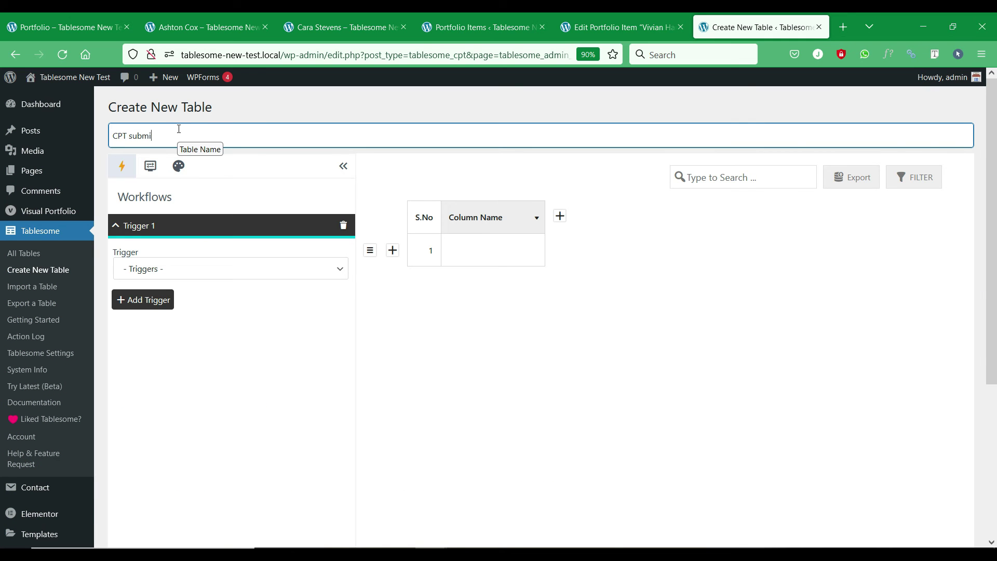
Step: Set the workflow trigger to CF7's On Form Submit for the form "CPT Submission Form (ID: 100)"
left_click(211, 270)
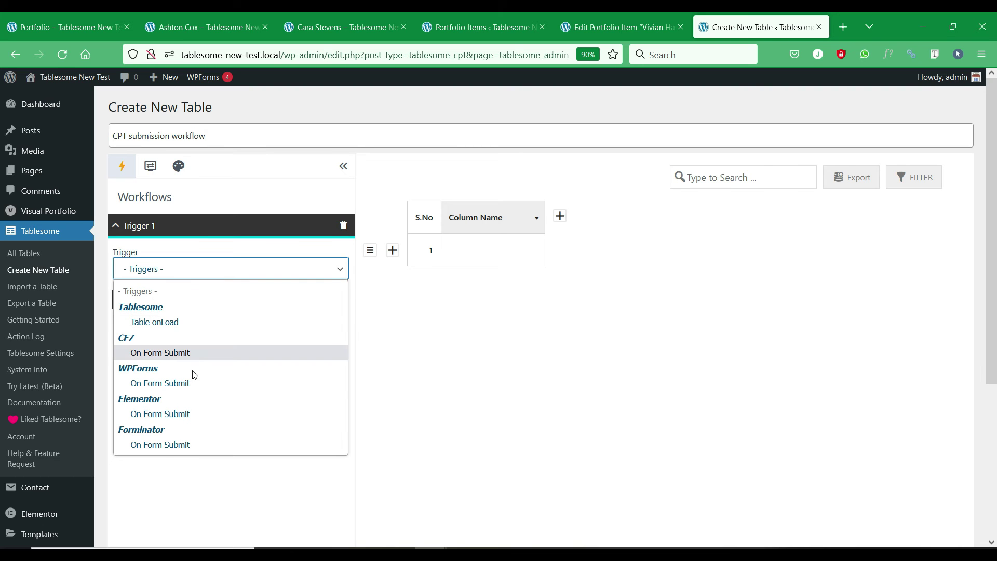
left_click(209, 354)
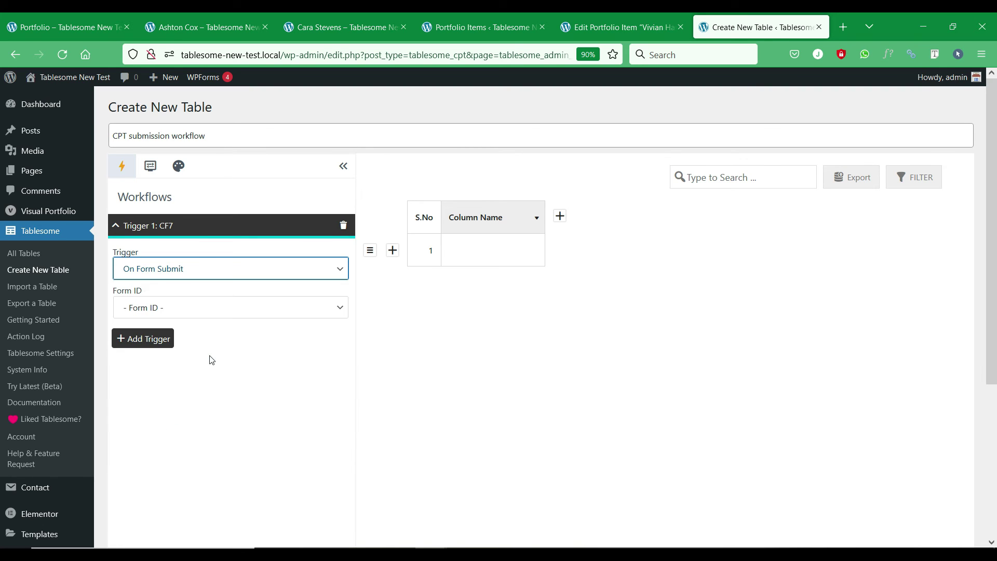
left_click(232, 311)
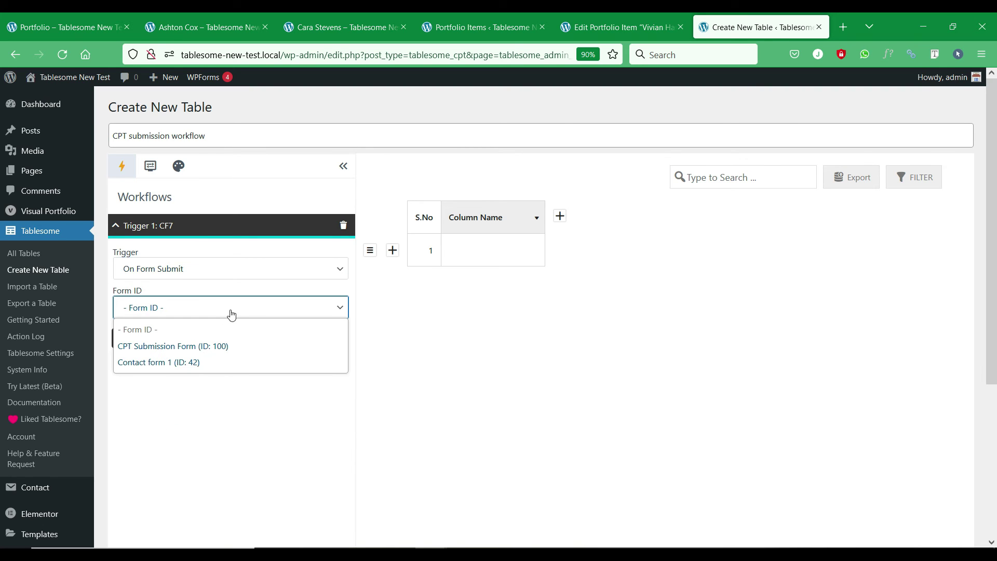
left_click(220, 346)
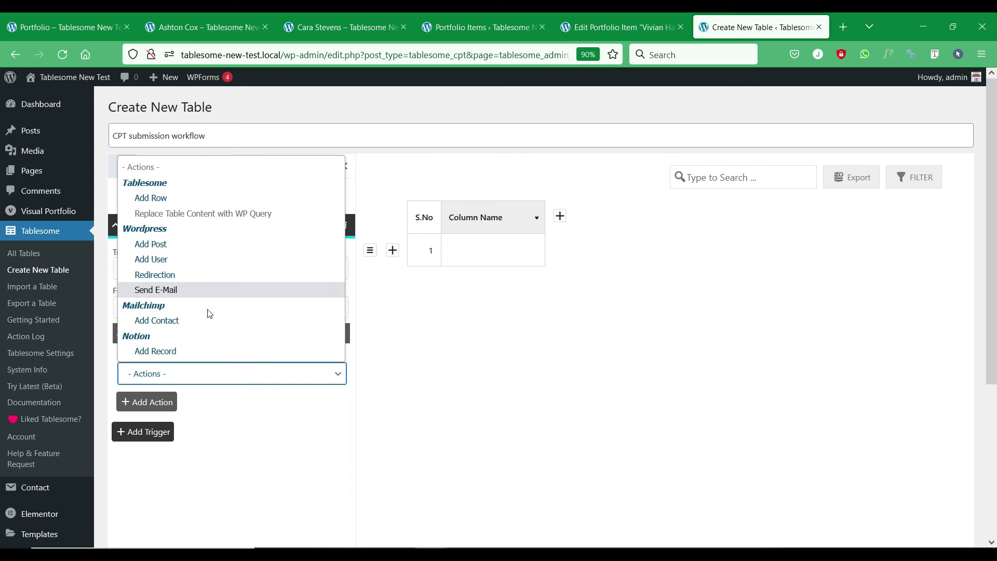
Step: Set the trigger's action to WordPress Add Post with Portfolio Items as the post type
left_click(213, 247)
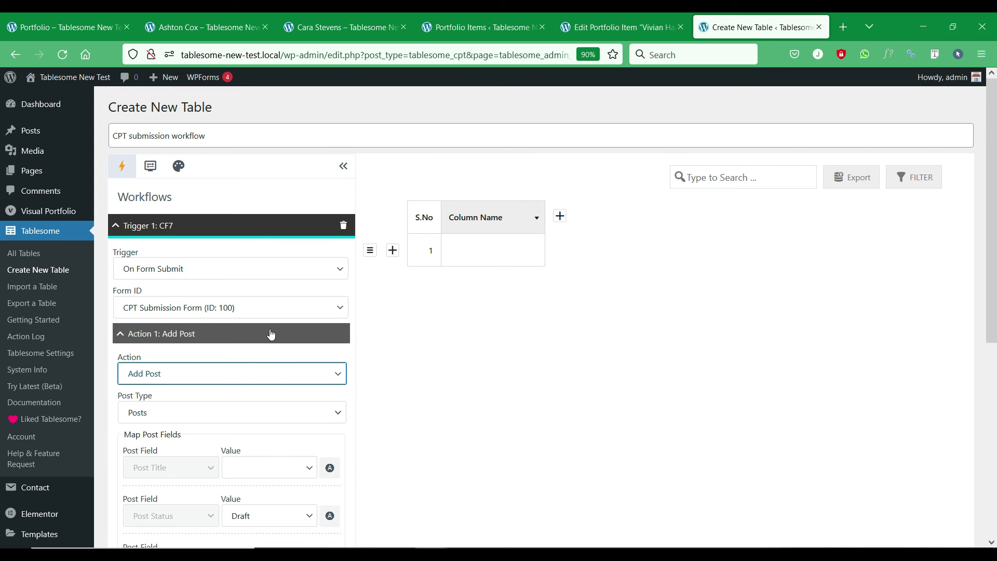
scroll(269, 333, "down", 4)
left_click(283, 229)
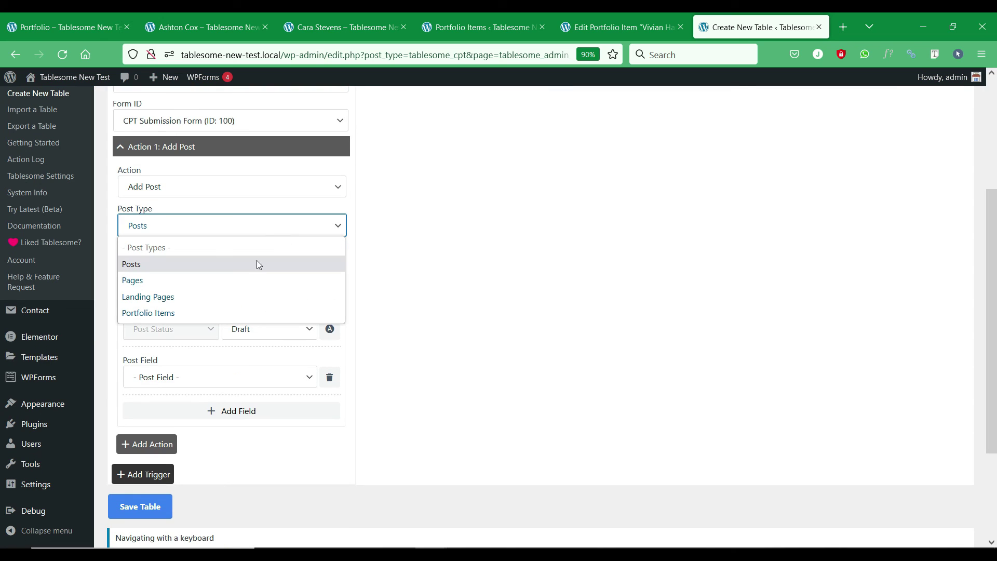
left_click(198, 314)
Step: Map Post Title to the post-title form field and set Post Status to Publish
left_click(258, 287)
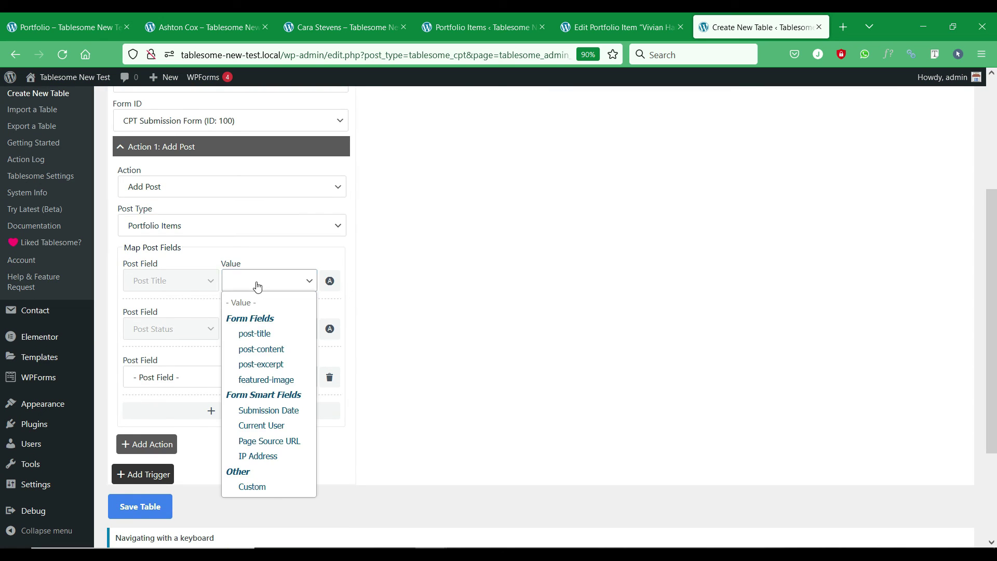
left_click(255, 333)
left_click(262, 335)
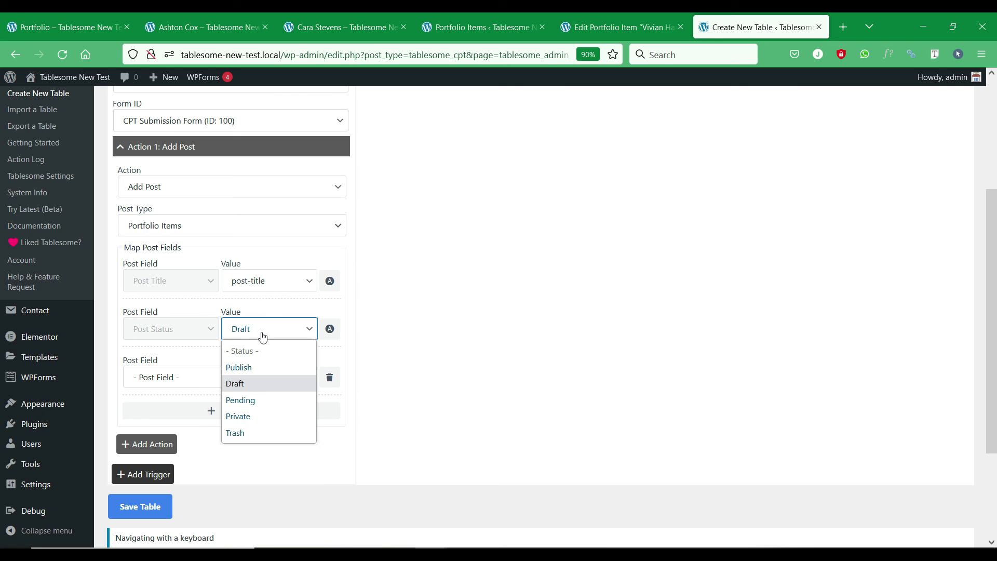
left_click(268, 373)
Step: Map Post Content to the post-content form field and add a Post Excerpt mapping to post-excerpt
left_click(267, 377)
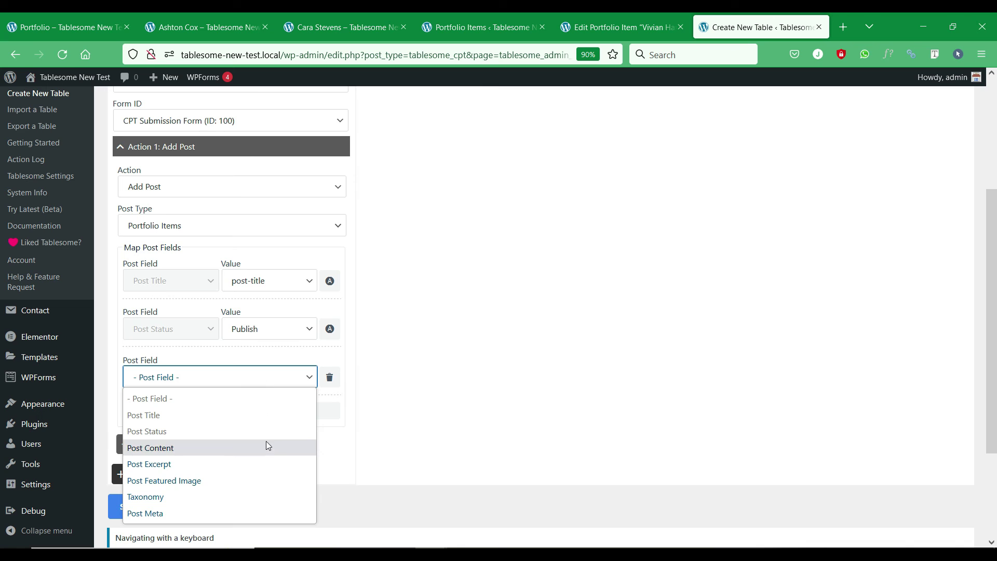
left_click(265, 446)
left_click(285, 384)
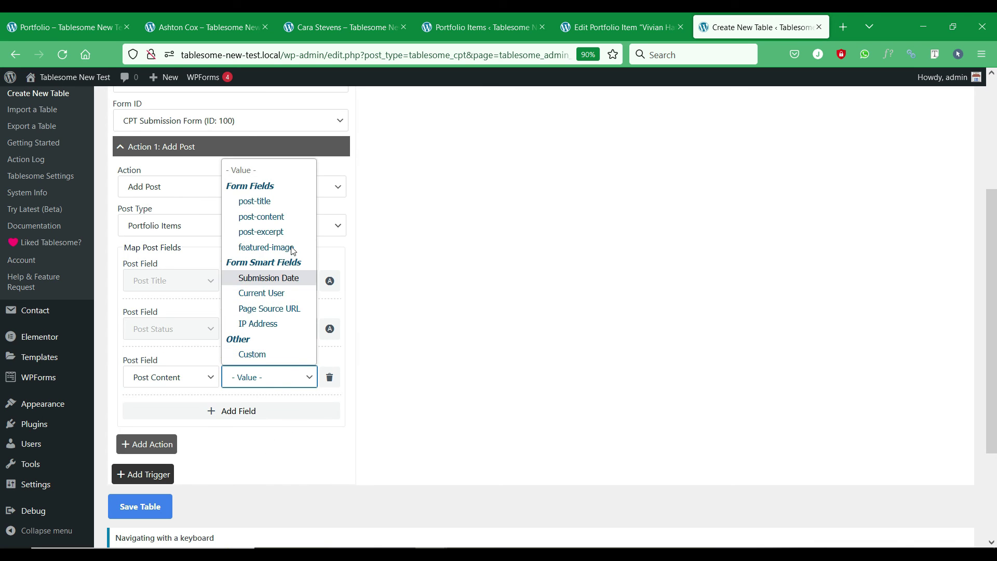
left_click(293, 217)
left_click(215, 410)
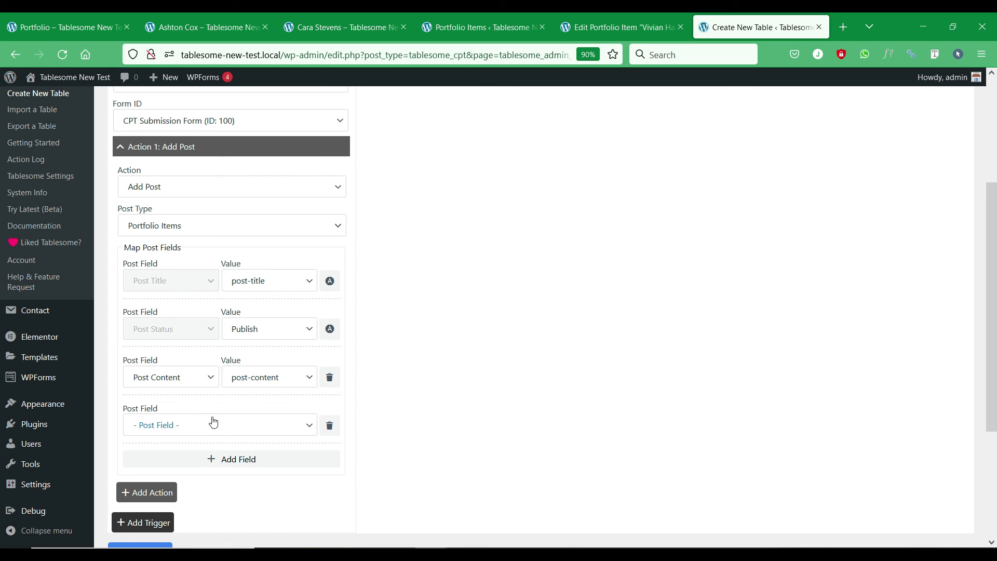
left_click(214, 424)
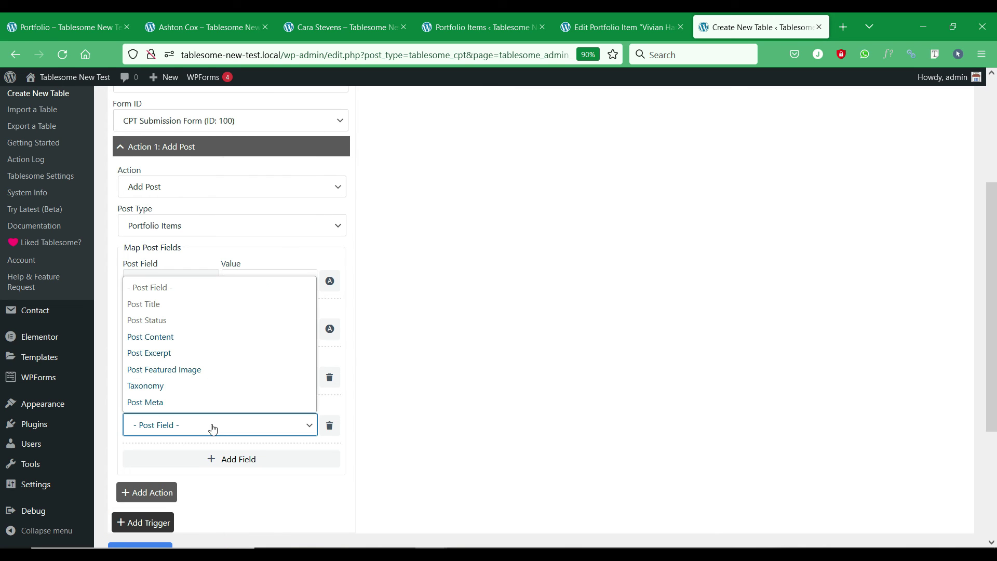
left_click(192, 353)
left_click(255, 425)
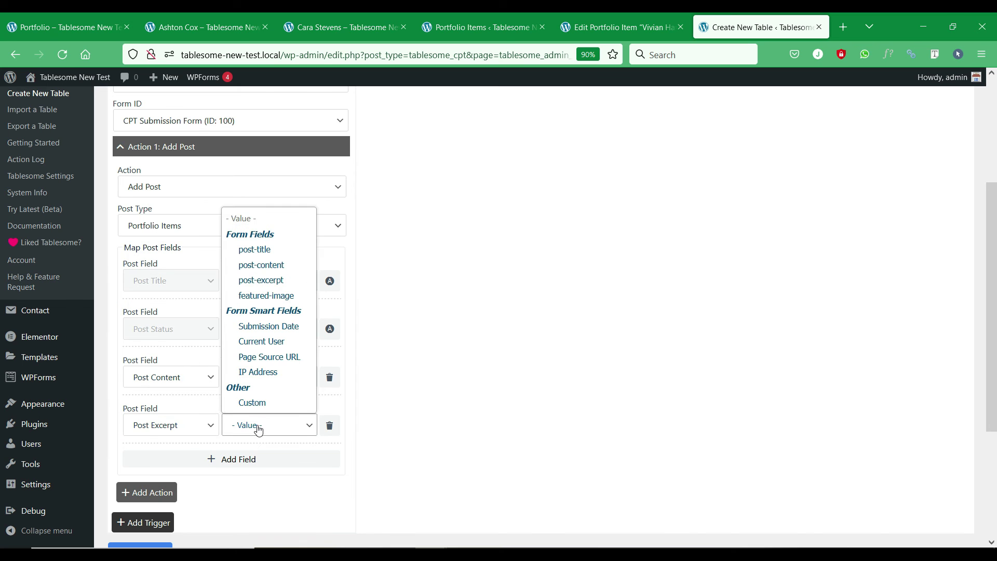
left_click(279, 286)
Step: Add a Post Featured Image mapping that uses the featured-image form field
scroll(249, 343, "down", 2)
left_click(247, 338)
left_click(197, 348)
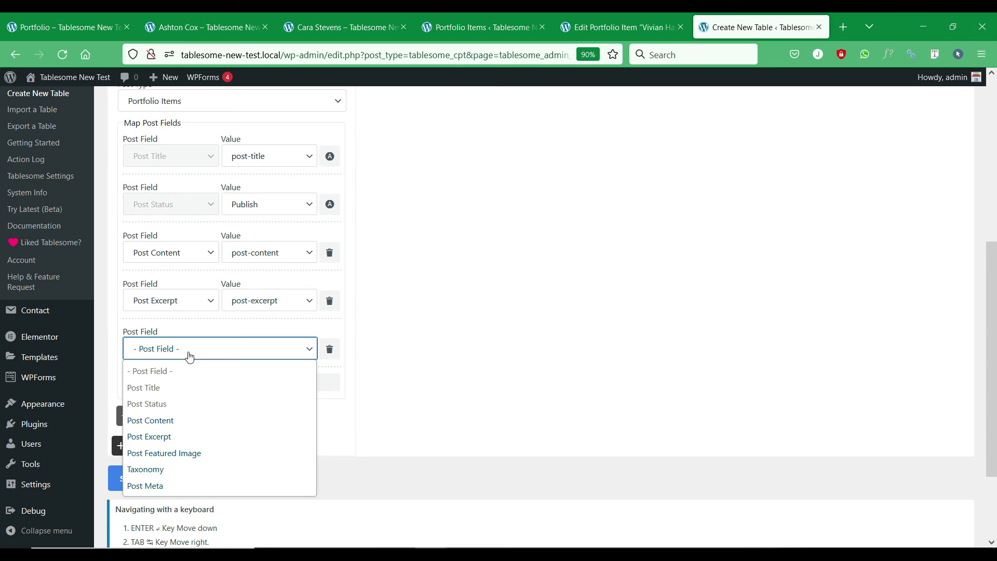
left_click(179, 453)
left_click(240, 356)
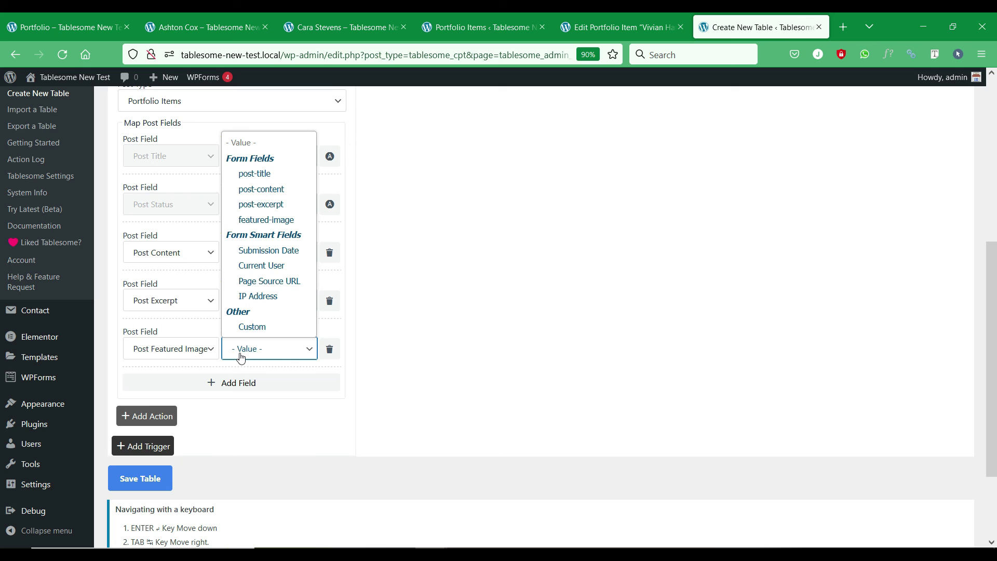
left_click(276, 220)
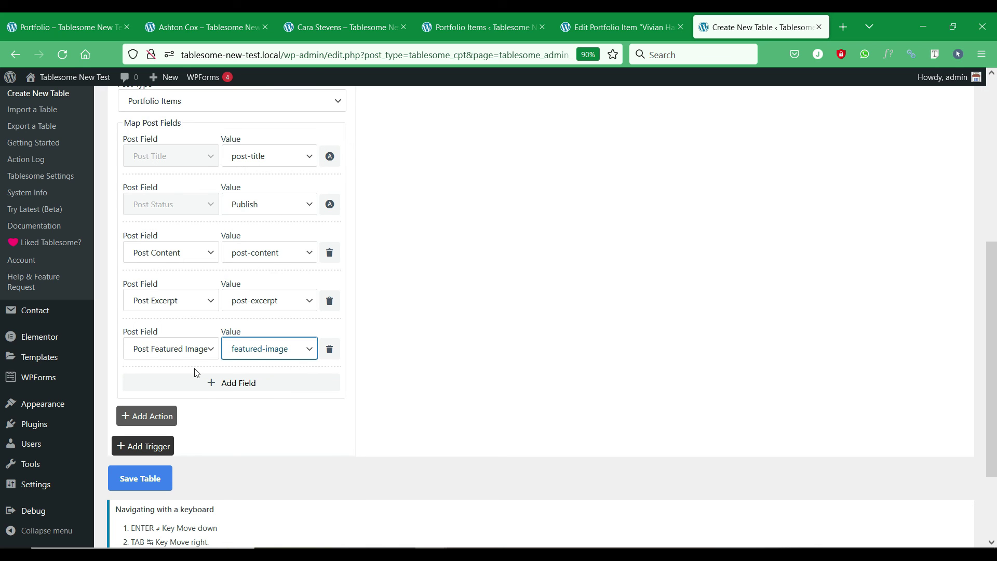
Step: Add a Taxonomy field that assigns "Category - 1" from Portfolio Categories
left_click(225, 382)
scroll(231, 310, "down", 2)
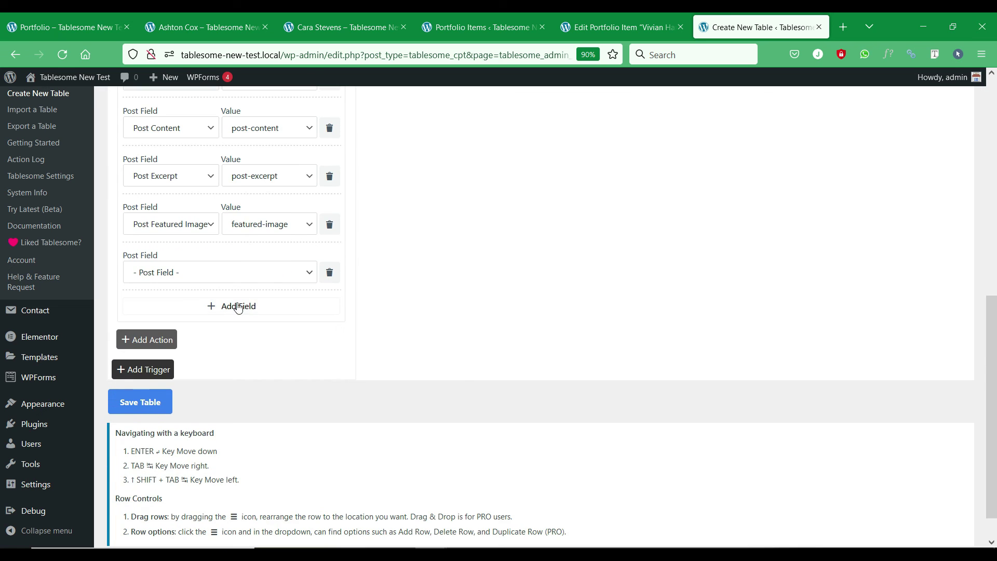
left_click(273, 274)
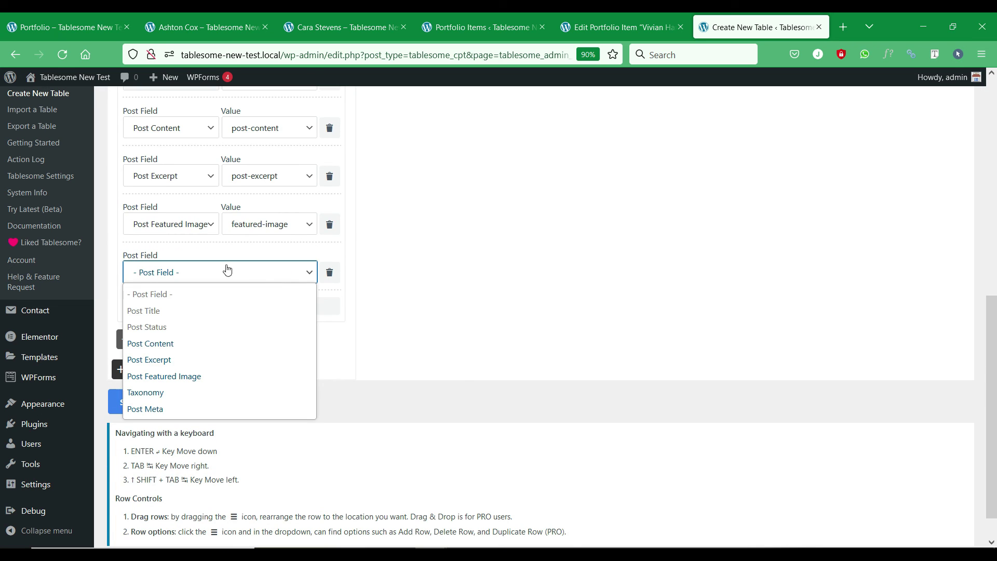
left_click(174, 393)
left_click(253, 274)
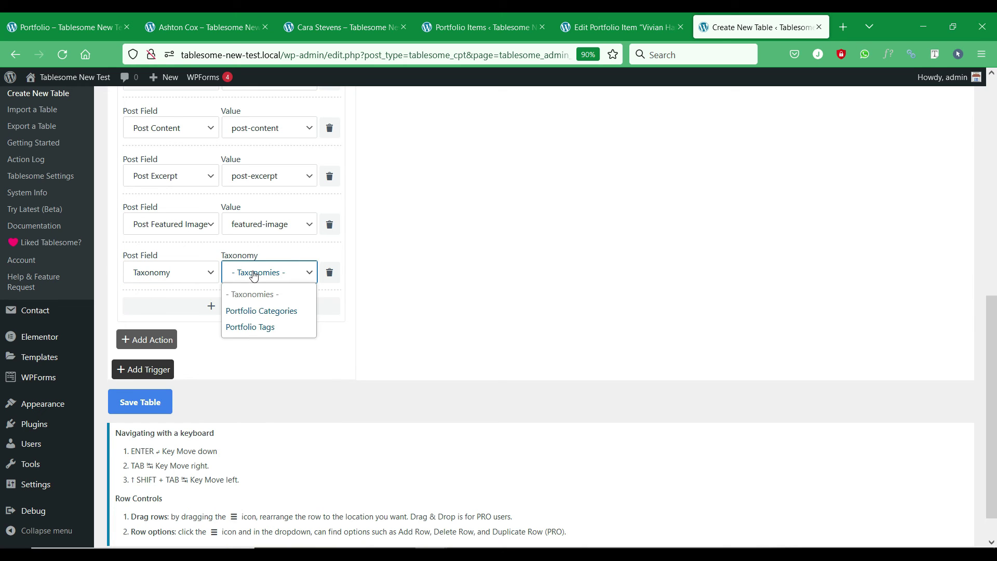
left_click(277, 312)
left_click(282, 279)
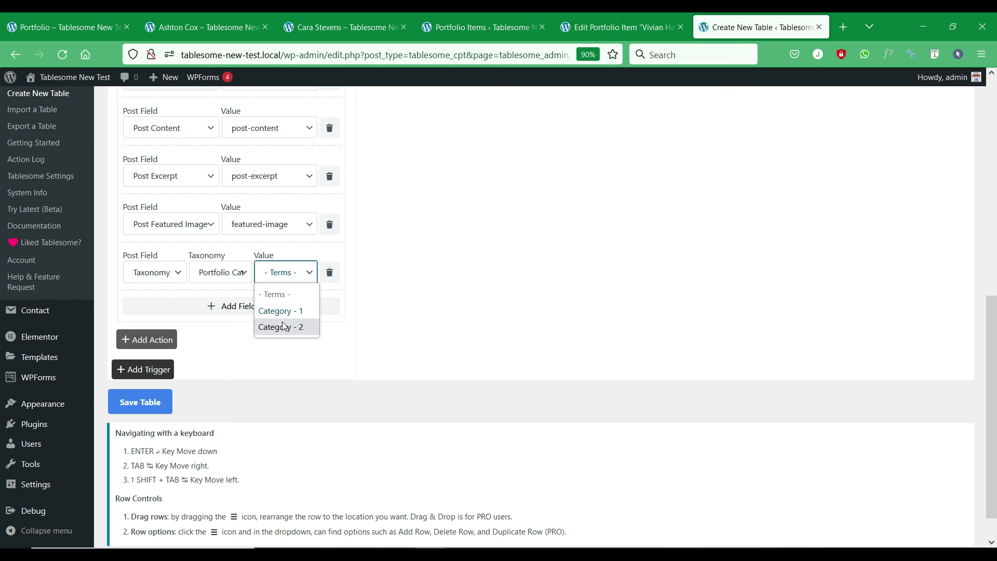
left_click(270, 311)
Step: Add another Taxonomy field that assigns "Tag - 2" from Portfolio Tags
left_click(232, 309)
left_click(232, 314)
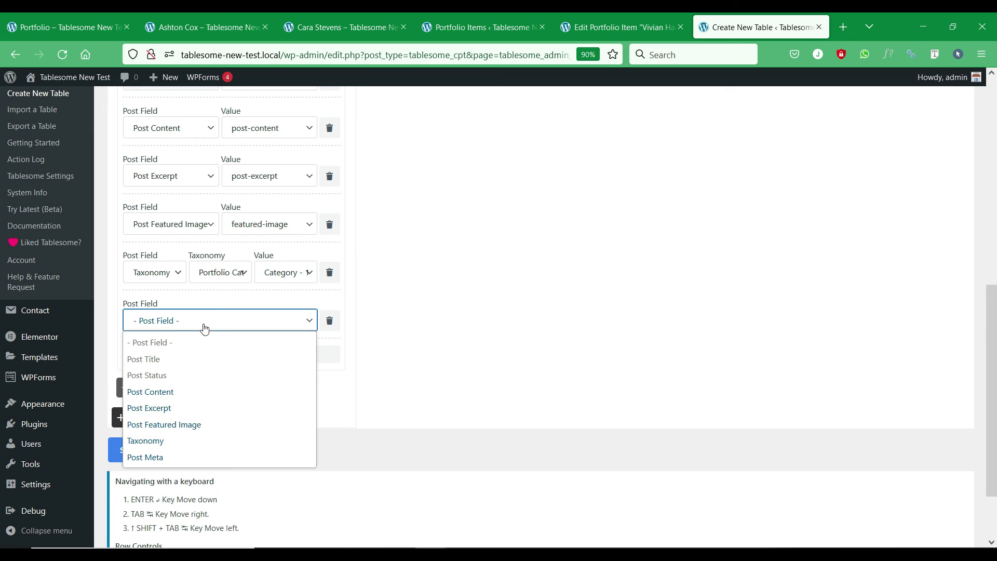
left_click(166, 437)
left_click(224, 319)
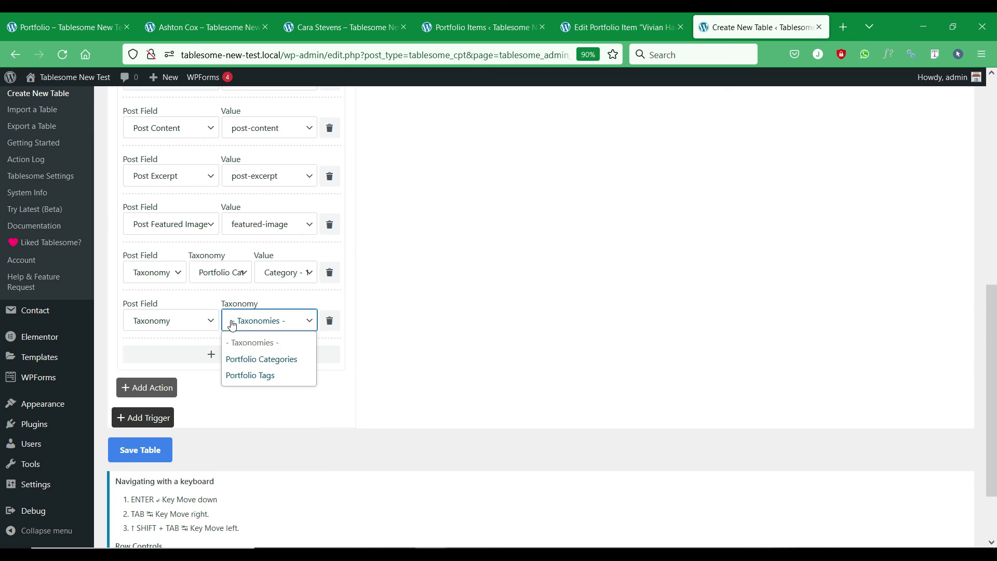
left_click(254, 374)
left_click(281, 322)
left_click(282, 360)
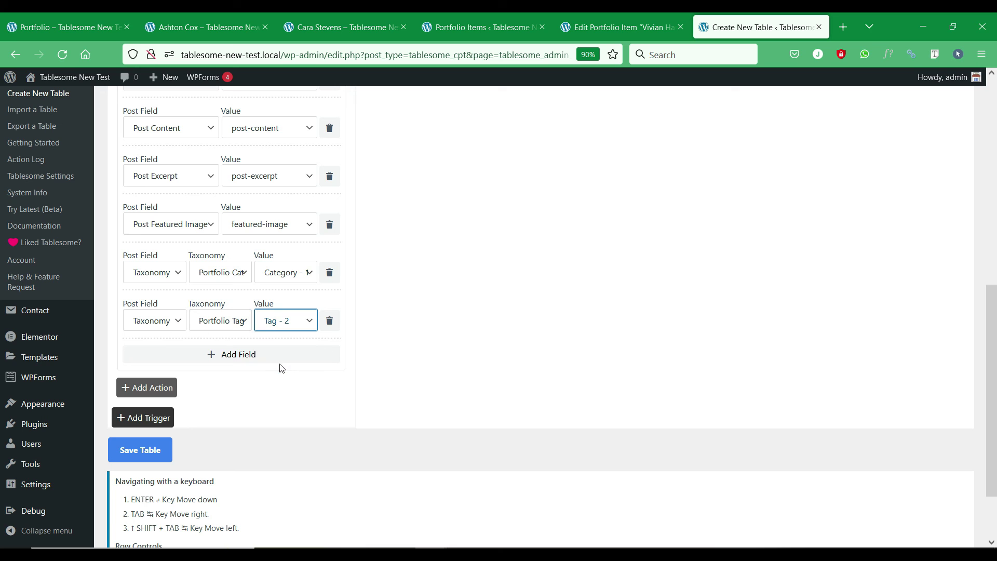
scroll(357, 383, "up", 2)
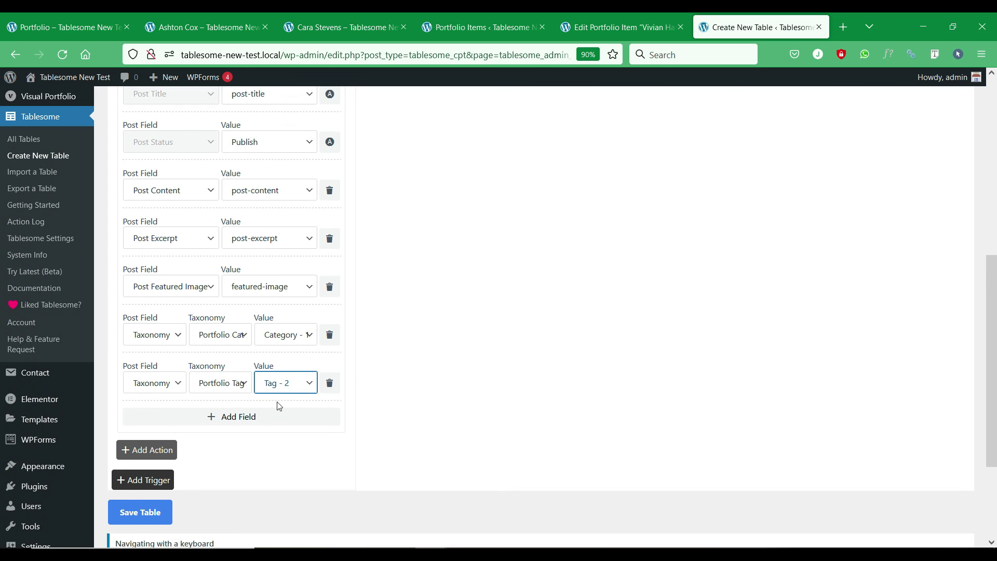
left_click(276, 416)
left_click(200, 435)
left_click(200, 410)
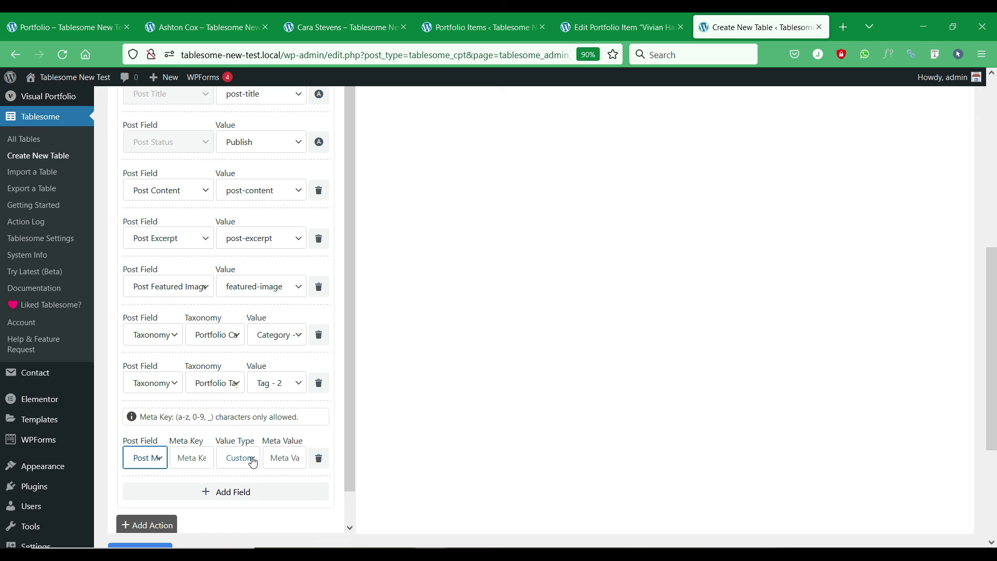
left_click(318, 457)
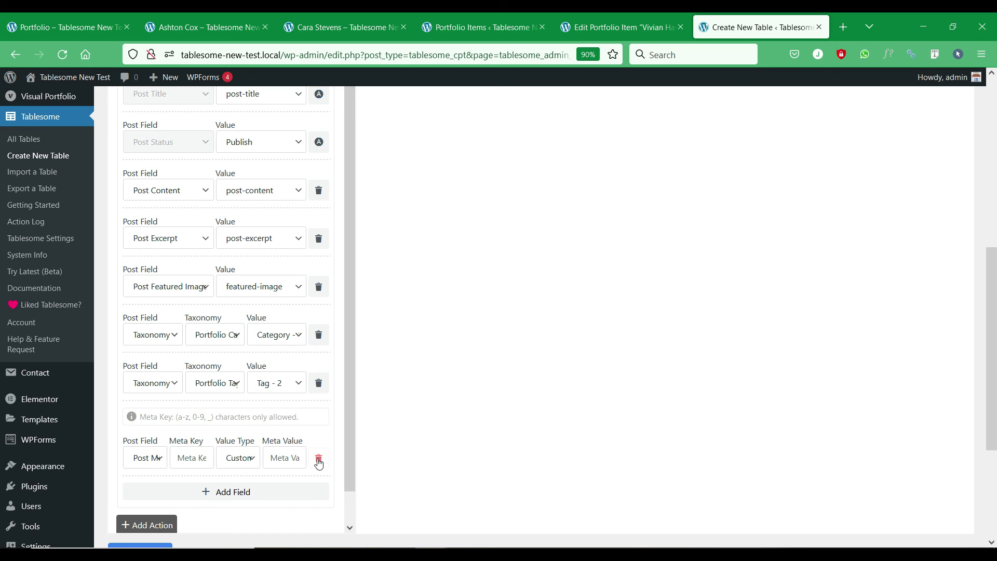
Step: Save the "CPT submission workflow" table and dismiss the confirmation message
scroll(311, 461, "up", 10)
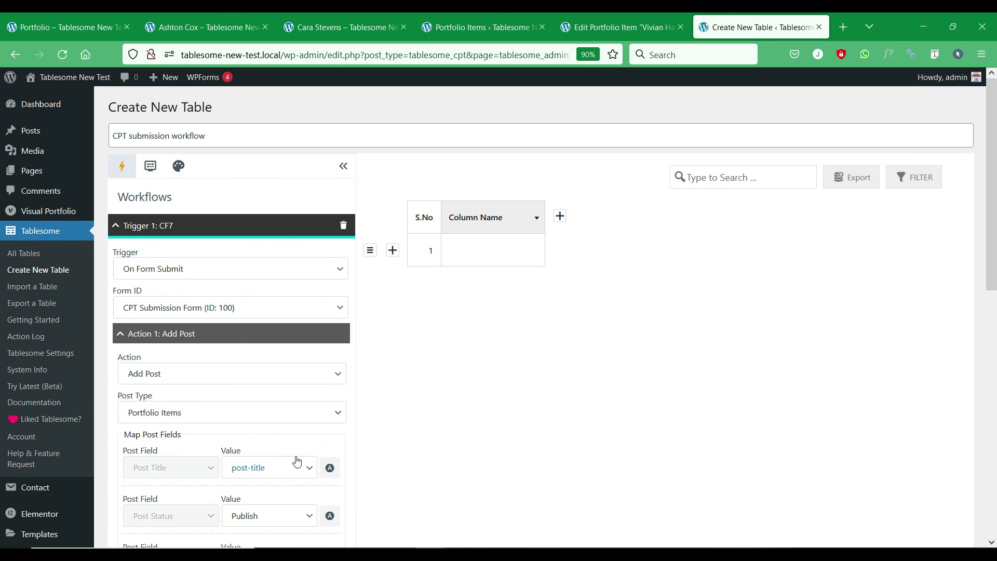
scroll(297, 461, "down", 10)
left_click(149, 518)
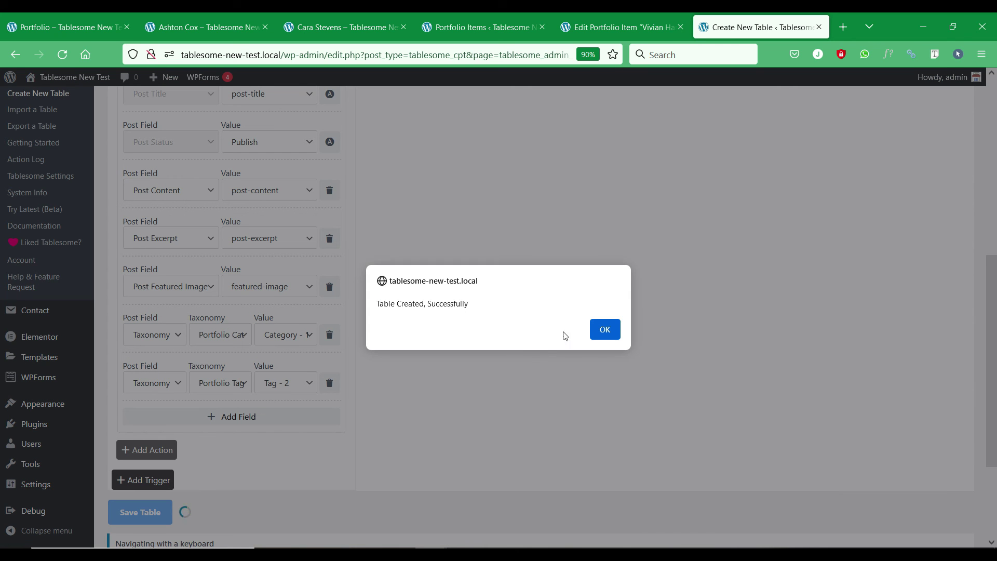
left_click(603, 330)
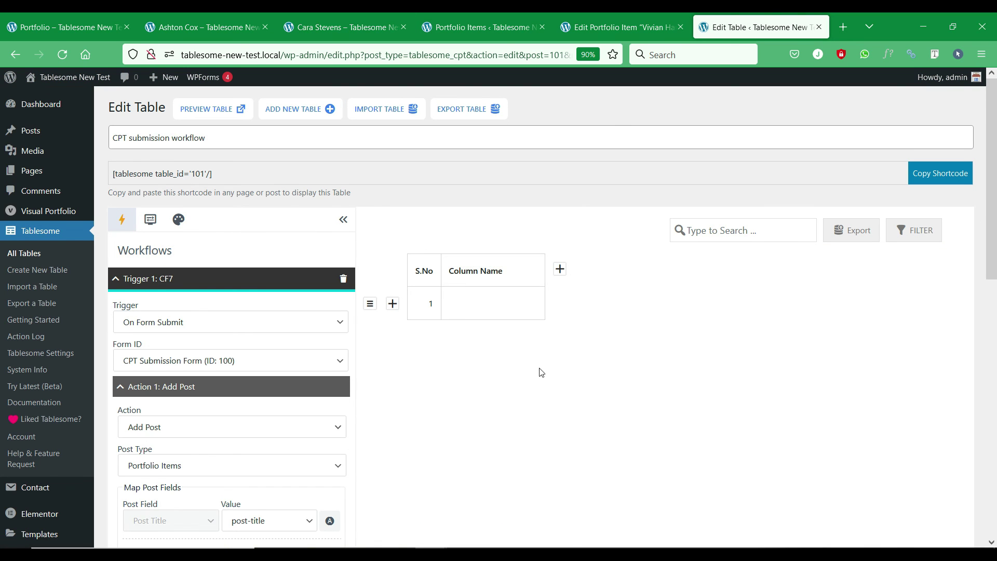
Step: Open the dashboard's list of all pages in a new tab and view the "CPT Submission Form" page
mouse_move(36, 171)
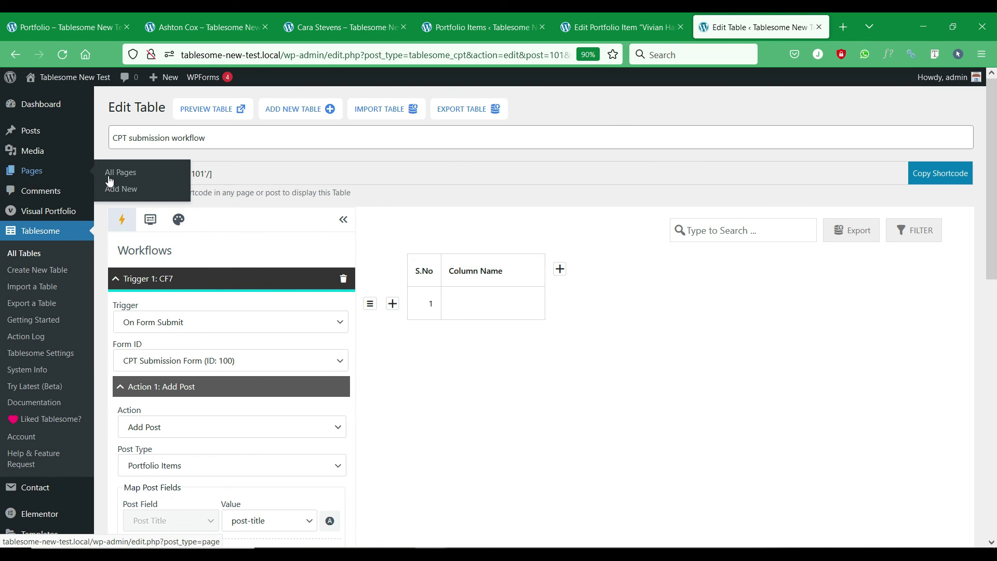
right_click(131, 179)
left_click(136, 189)
left_click(737, 20)
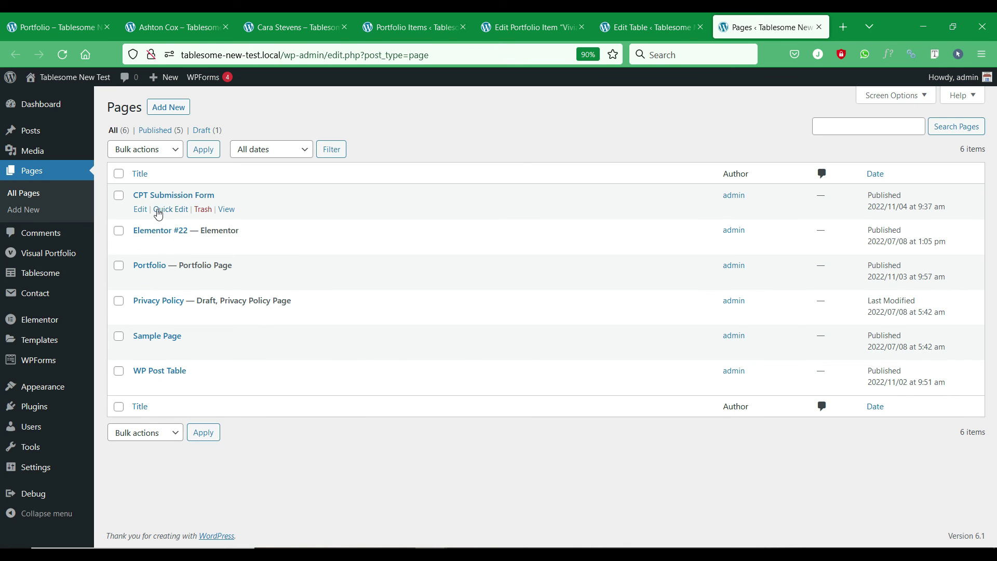
left_click(227, 209)
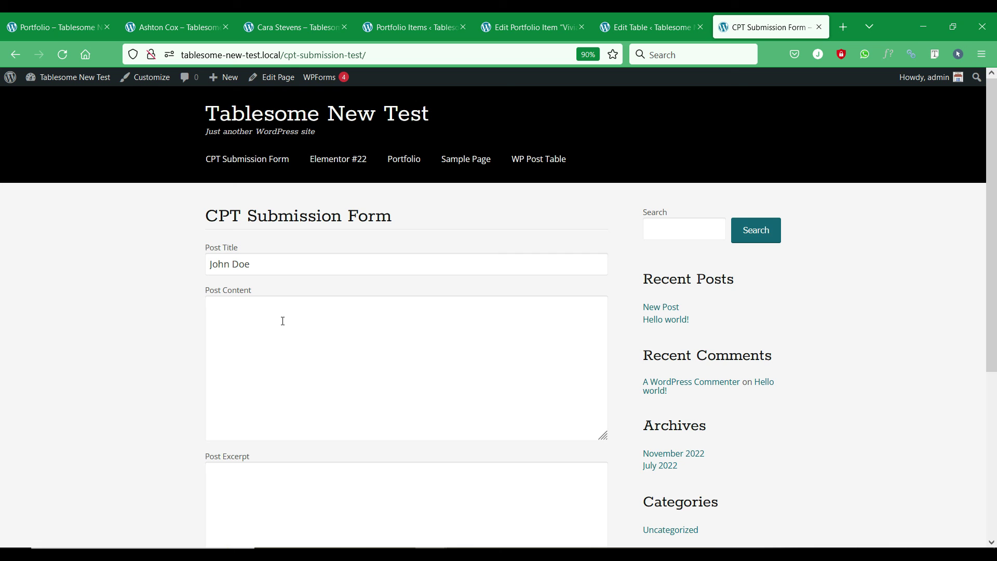
Step: Fill in both the Post Content and the Post Excerpt of the submission form with "Marketing Designer"
type("Marketing Designer")
scroll(311, 311, "down", 5)
type("Marketing Designer")
Step: Attach ava3.jpg from the Release Build folder as the form's Featured Image
left_click(222, 383)
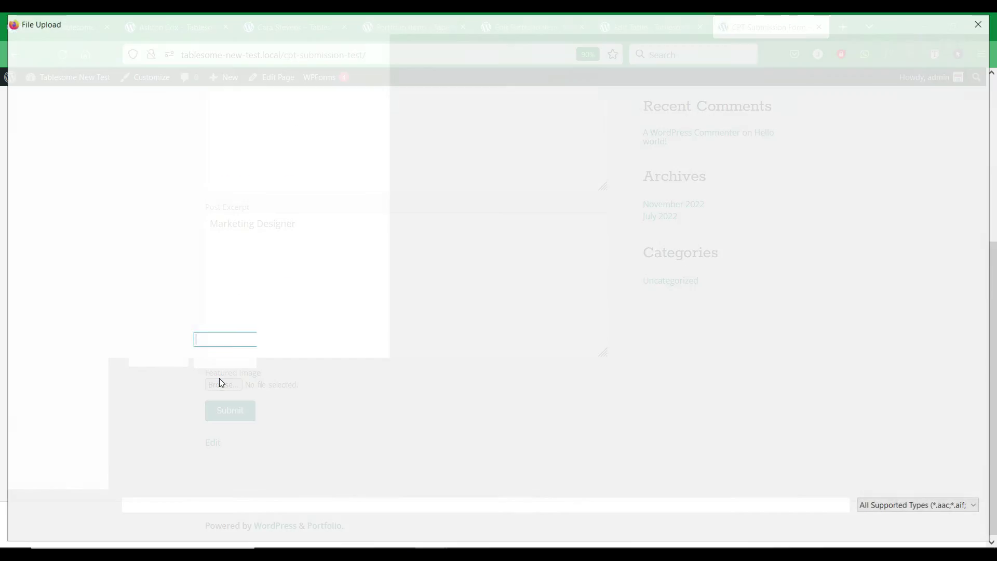
left_click(164, 93)
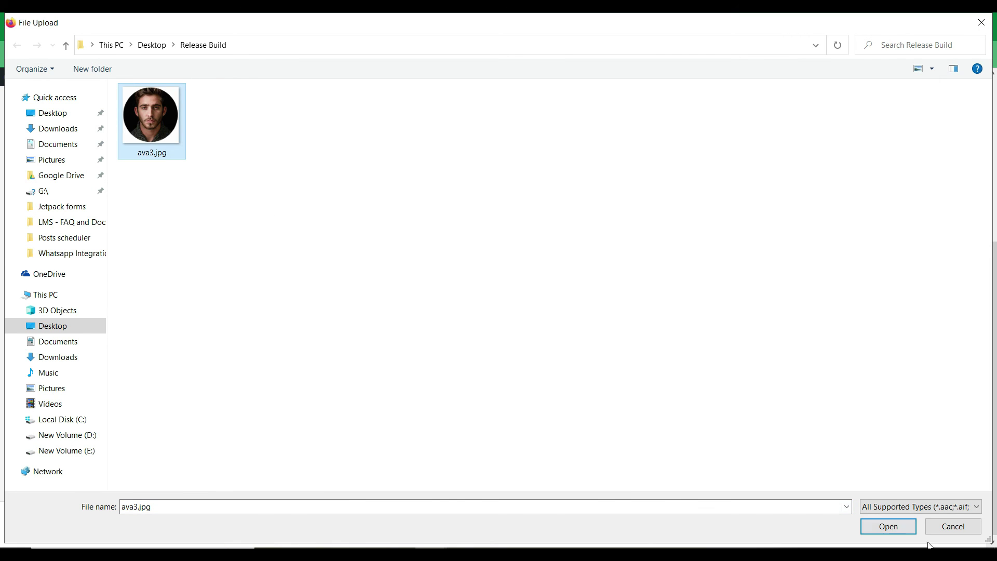
left_click(907, 532)
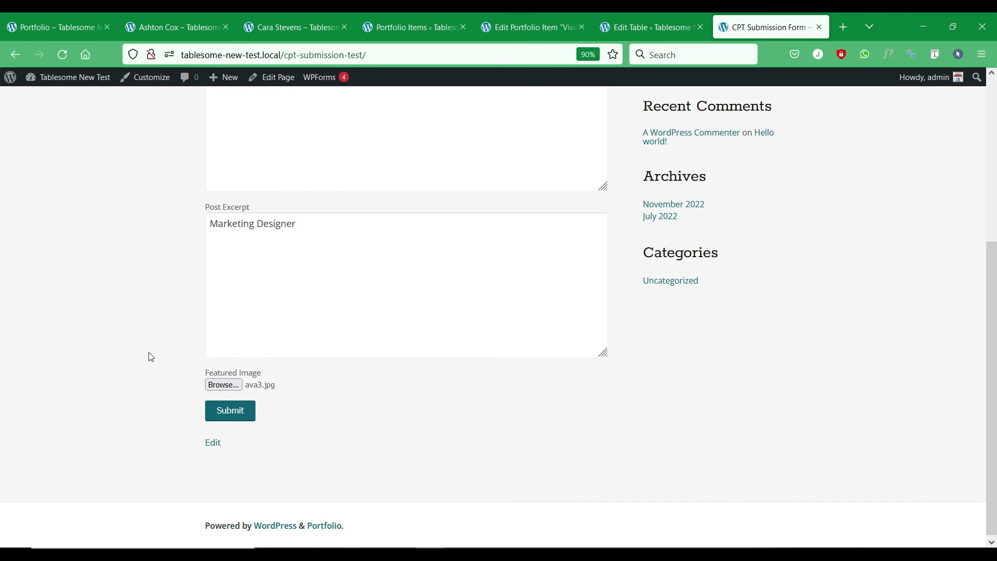
Step: Submit the completed CPT submission form and check the response below it
left_click(230, 411)
scroll(399, 431, "up", 2)
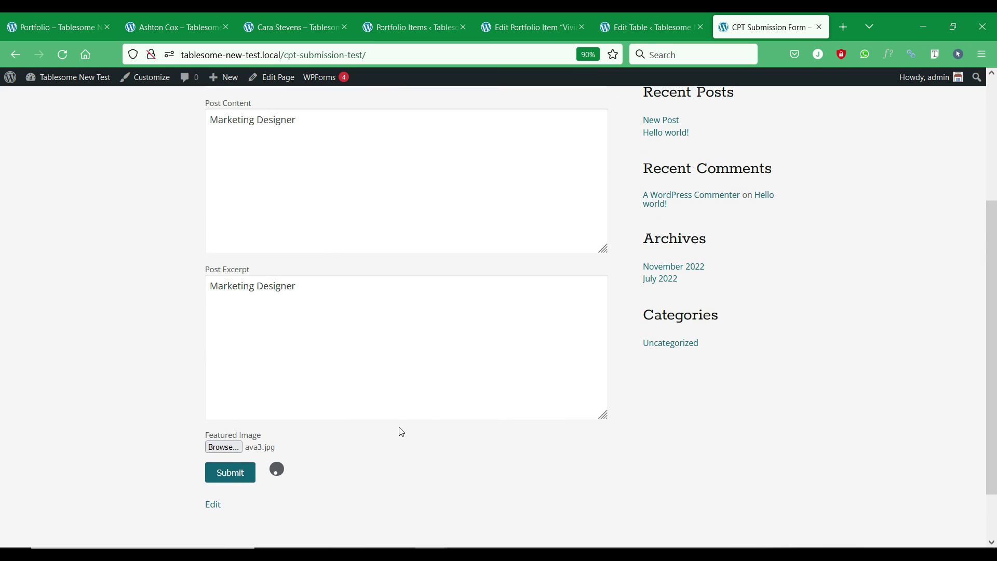
scroll(405, 437, "down", 2)
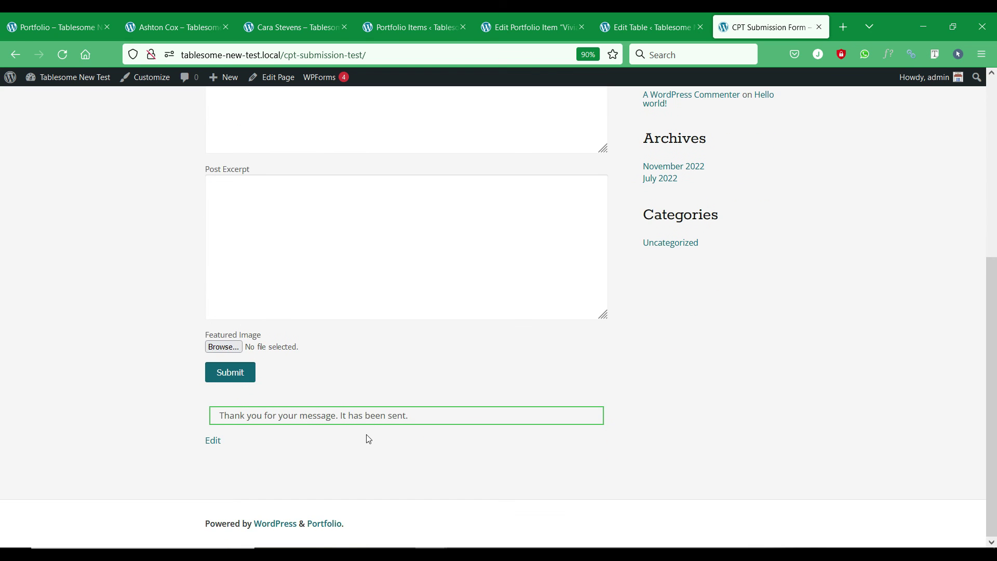
Step: Return to the dashboard's Portfolio Items list and reload it to look for the newly submitted entry
left_click(86, 23)
left_click(147, 24)
left_click(250, 23)
left_click(379, 23)
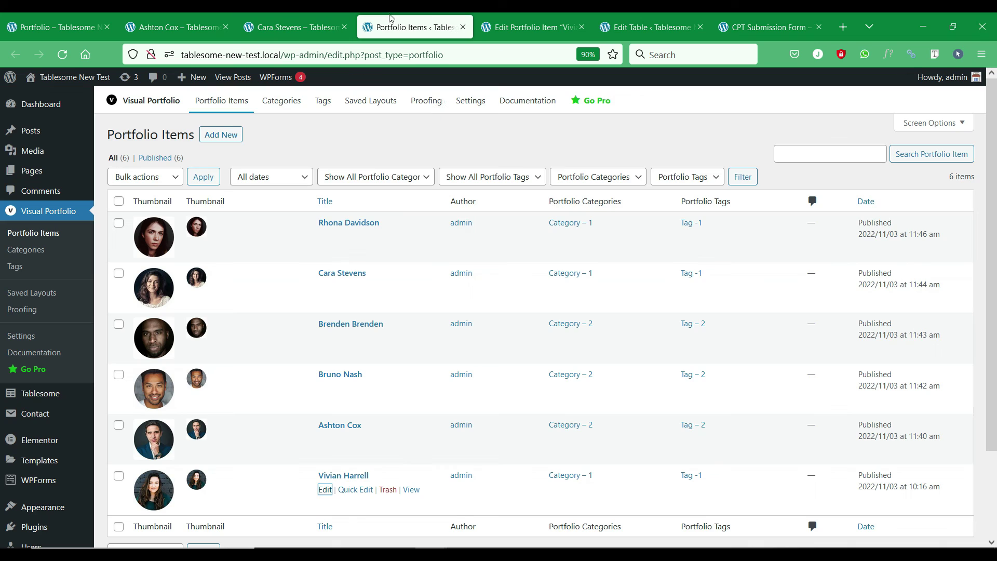
right_click(317, 135)
left_click(405, 145)
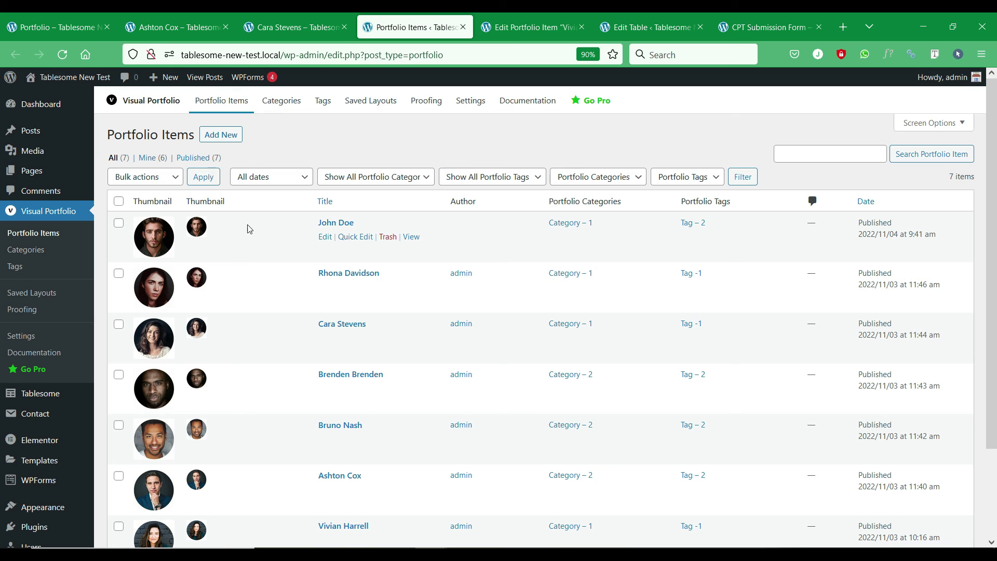
Step: Open the newest portfolio item for editing and review its content, excerpt, featured image, category and tags
left_click(328, 238)
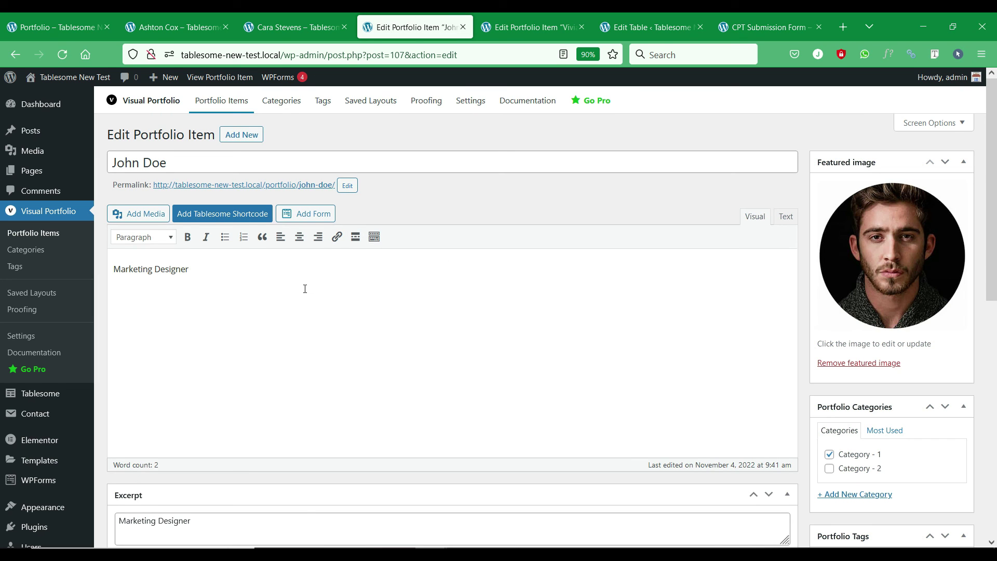
scroll(305, 289, "down", 5)
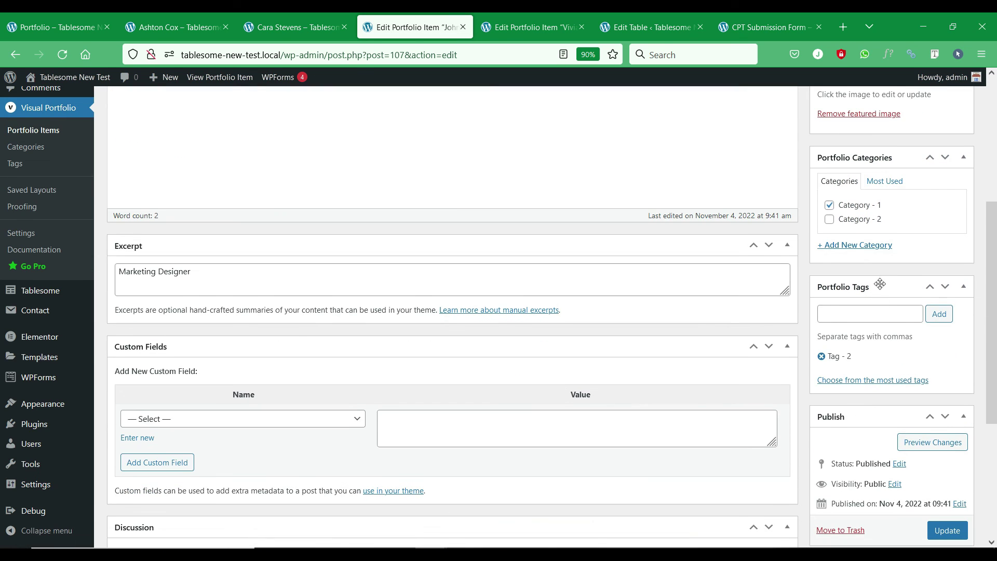
scroll(880, 284, "up", 5)
Step: Reload the public Portfolio page and open the newly submitted item from its grid
left_click(57, 27)
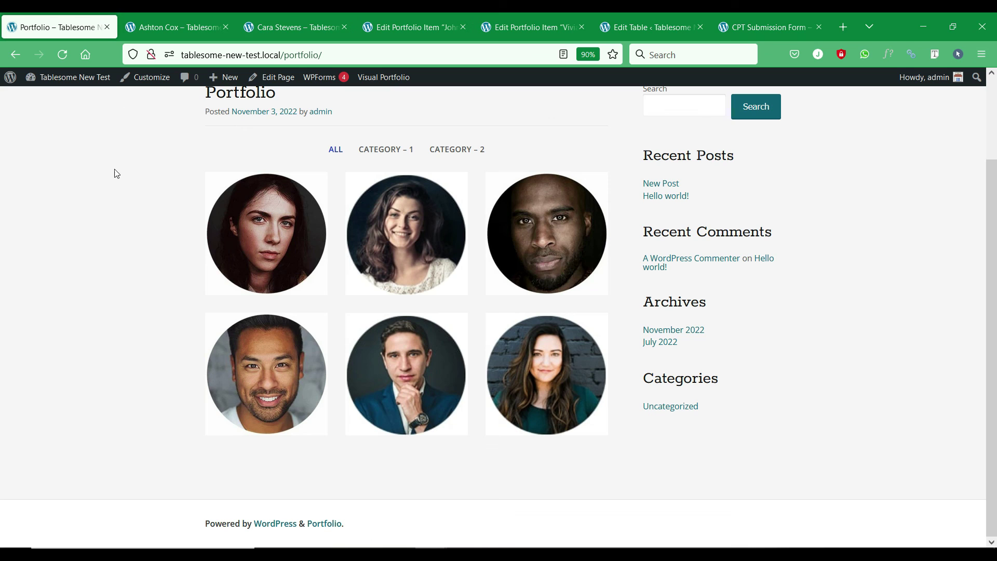
right_click(95, 185)
key("Escape")
left_click(468, 231)
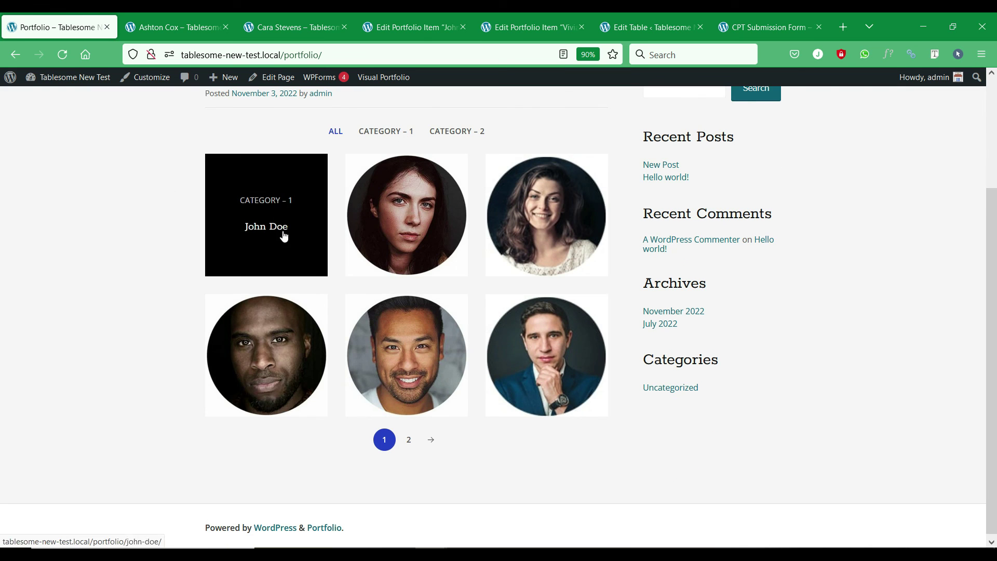
left_click(278, 224)
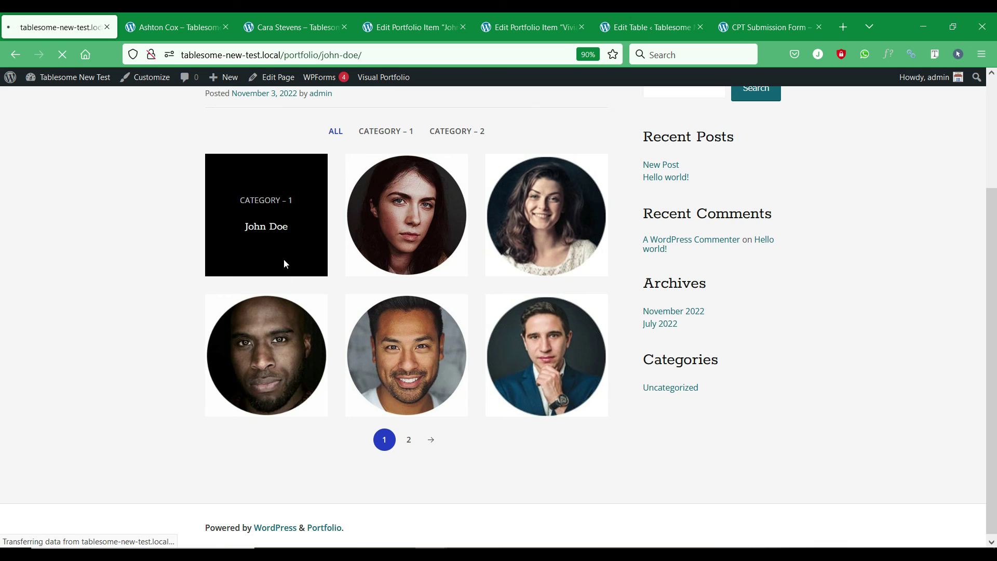